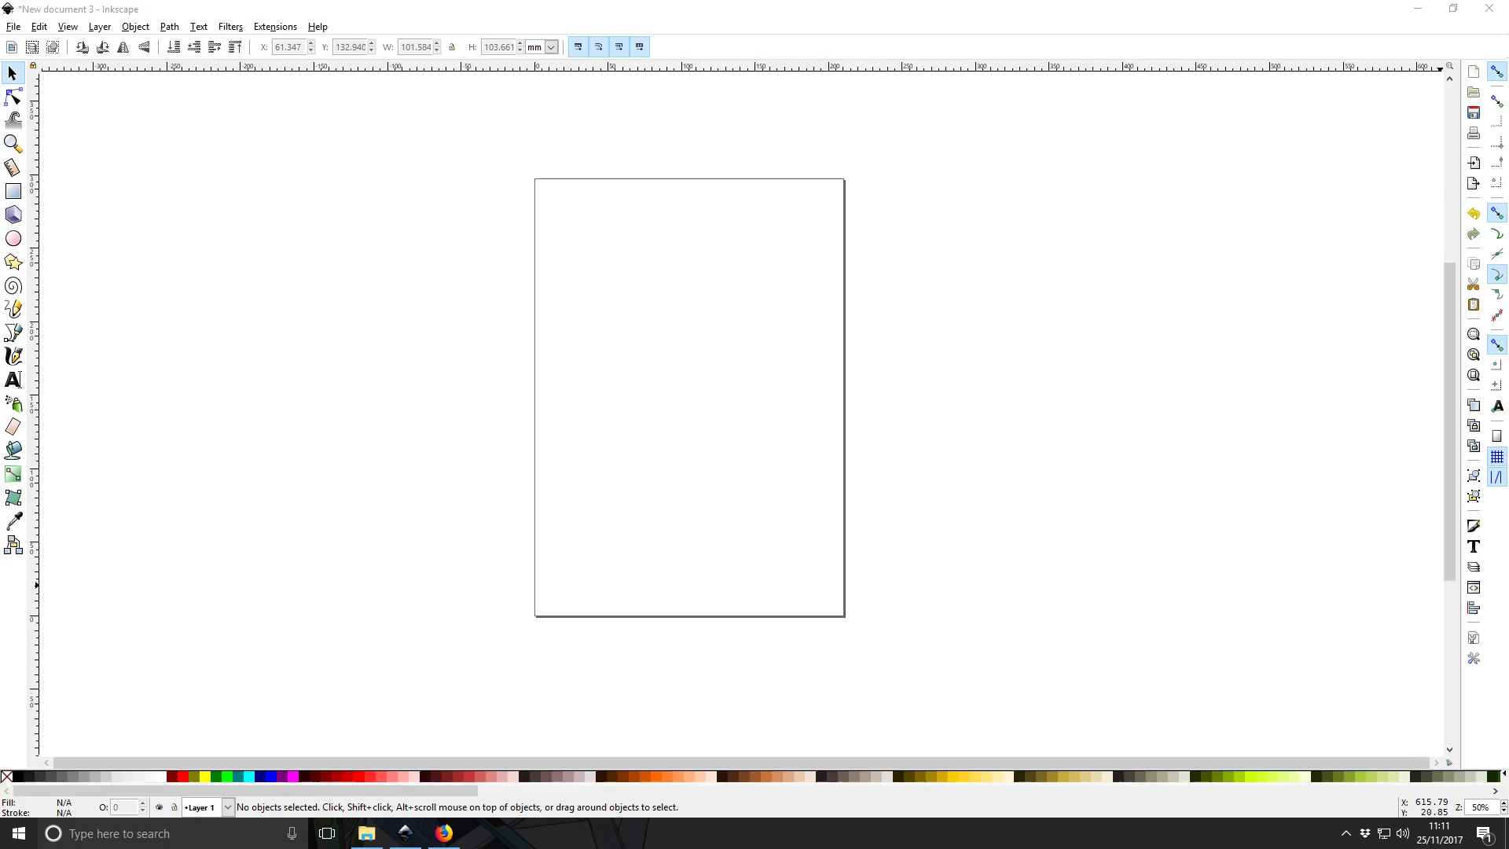
Highlight the supported-platforms intro text on inkscape.org, then minimize Firefox back to Inkscape.
click(444, 833)
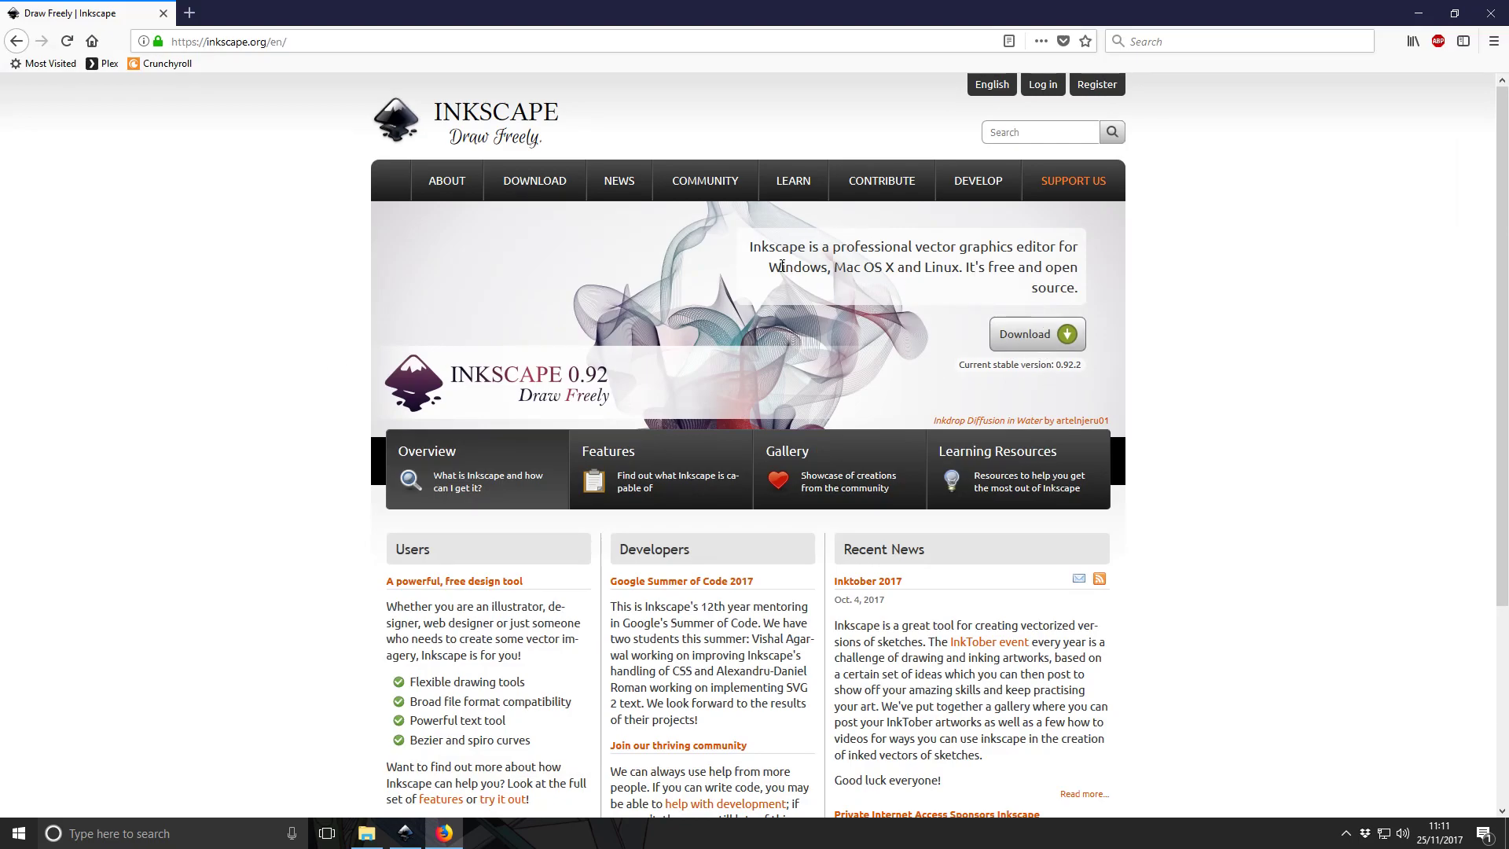
drag(782, 266, 953, 267)
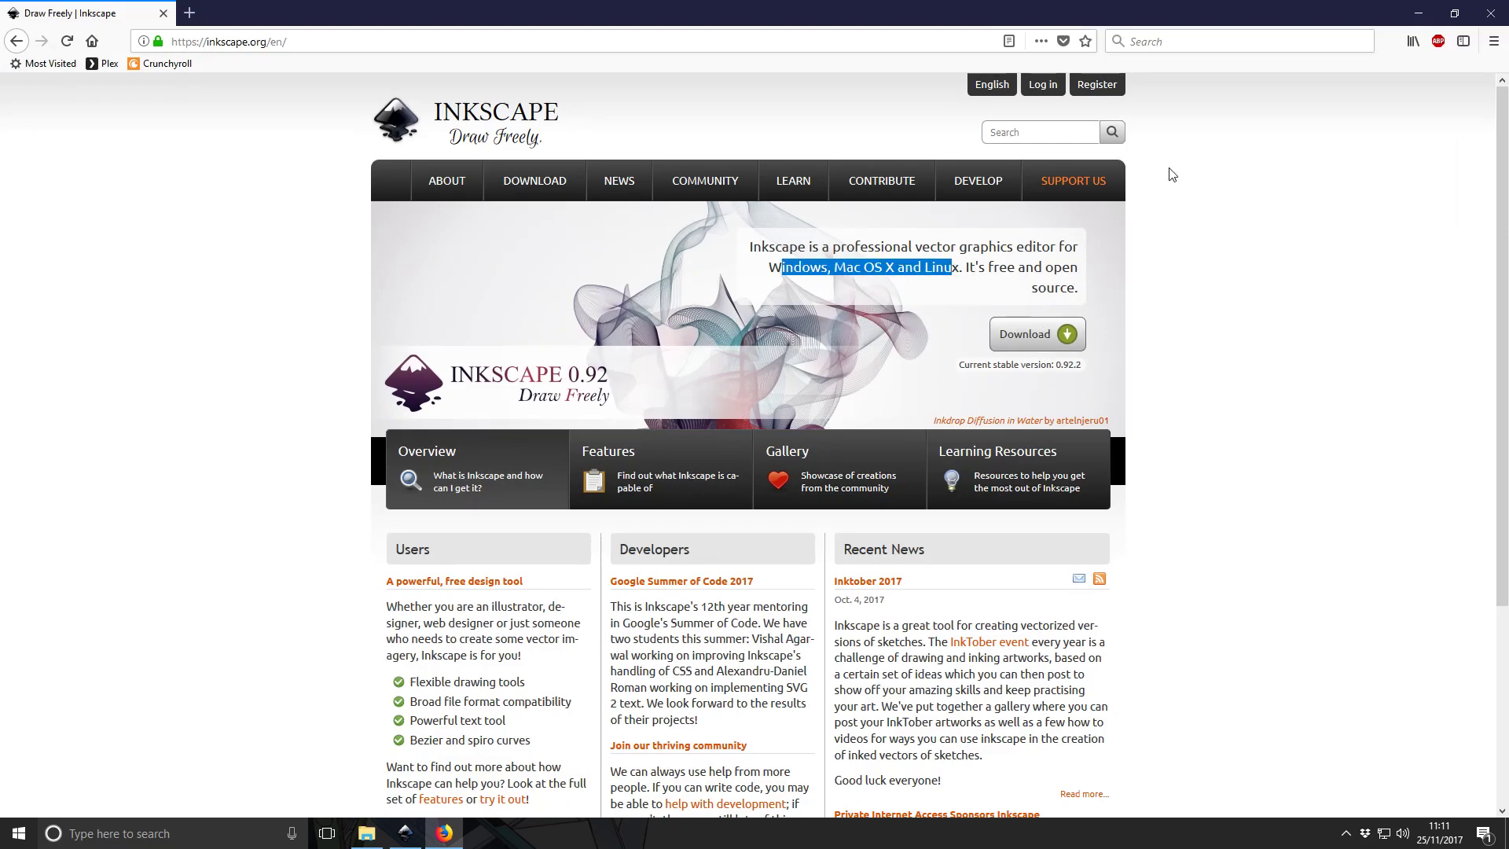
click(1403, 14)
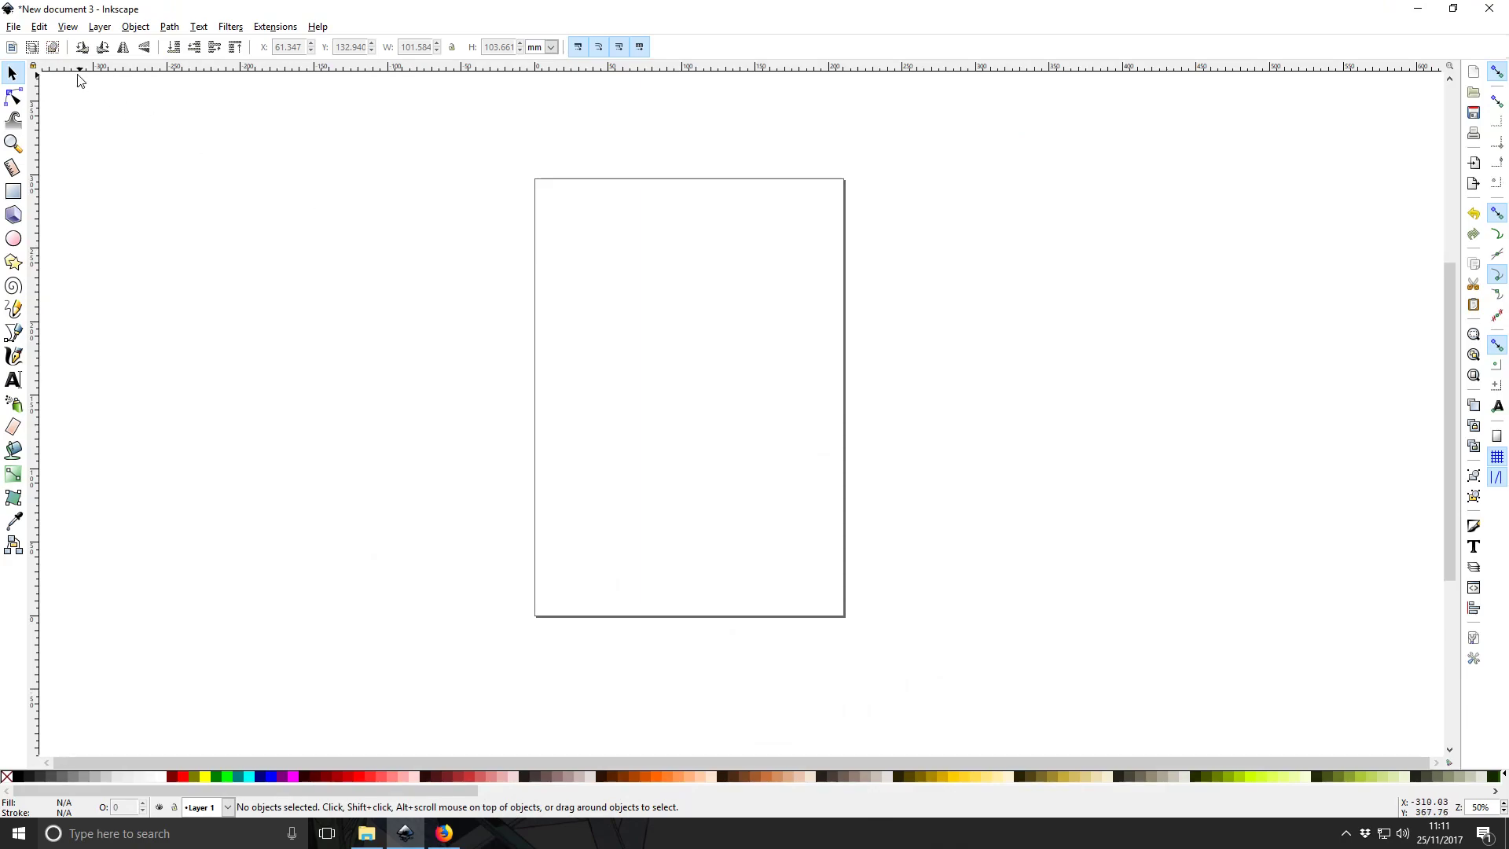
Import the Metroid image from SVG Logos as an embedded bitmap and move it left of the page.
click(13, 26)
mouse_move(38, 26)
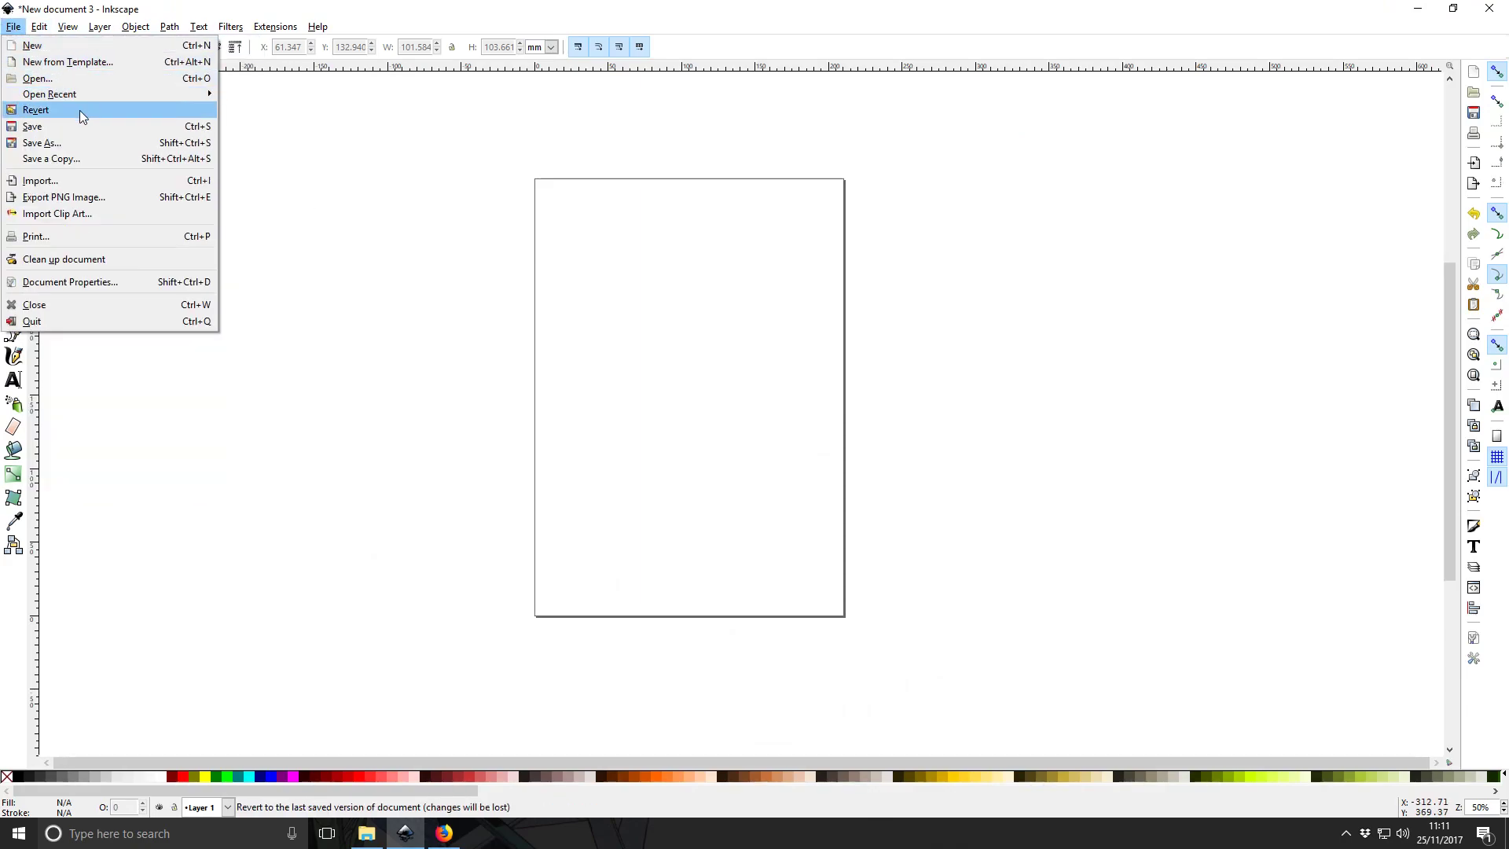
click(72, 180)
click(124, 230)
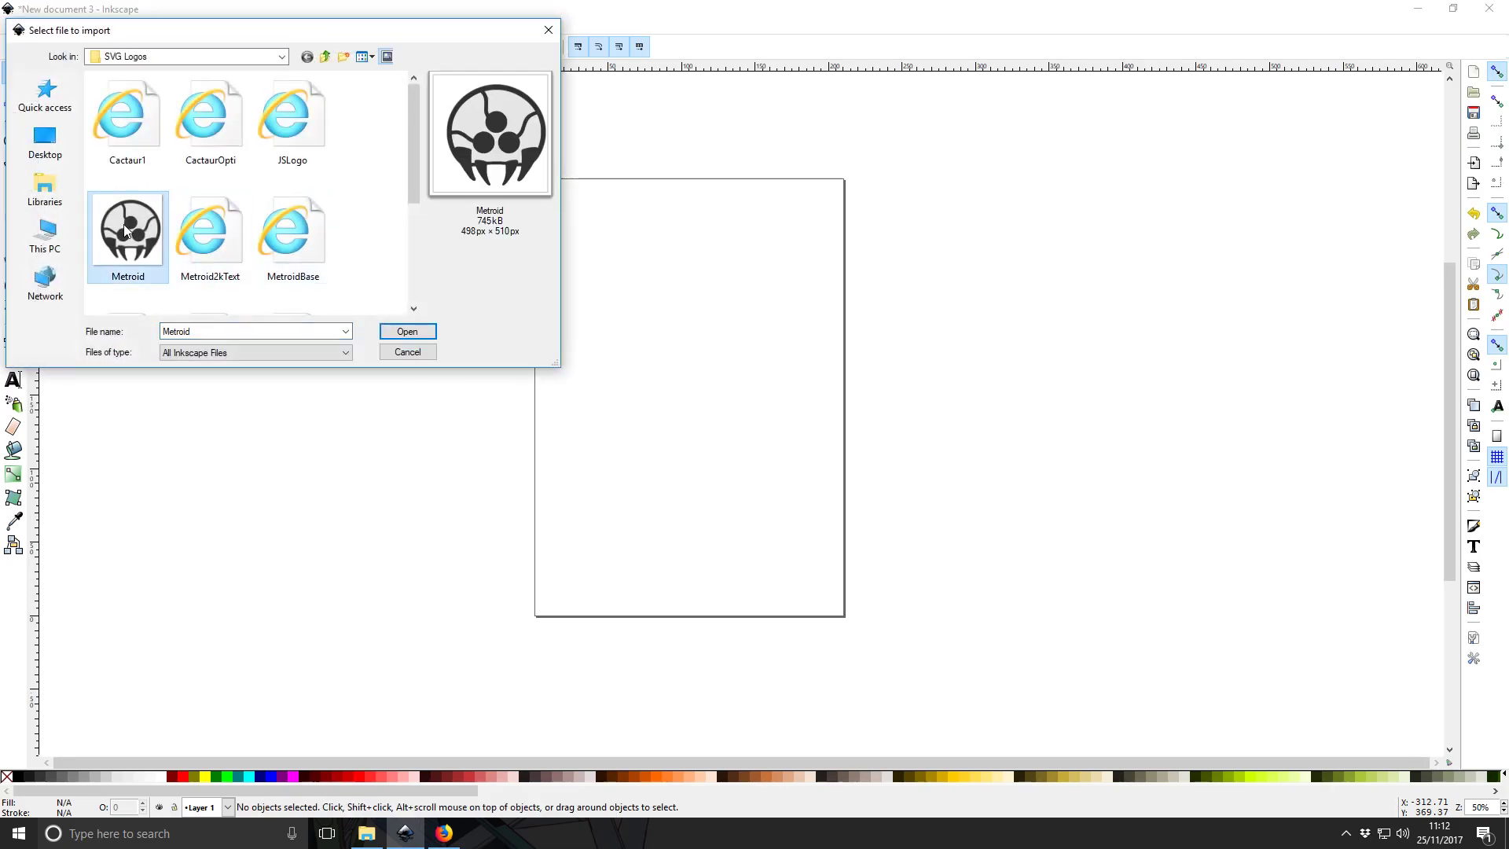
click(406, 333)
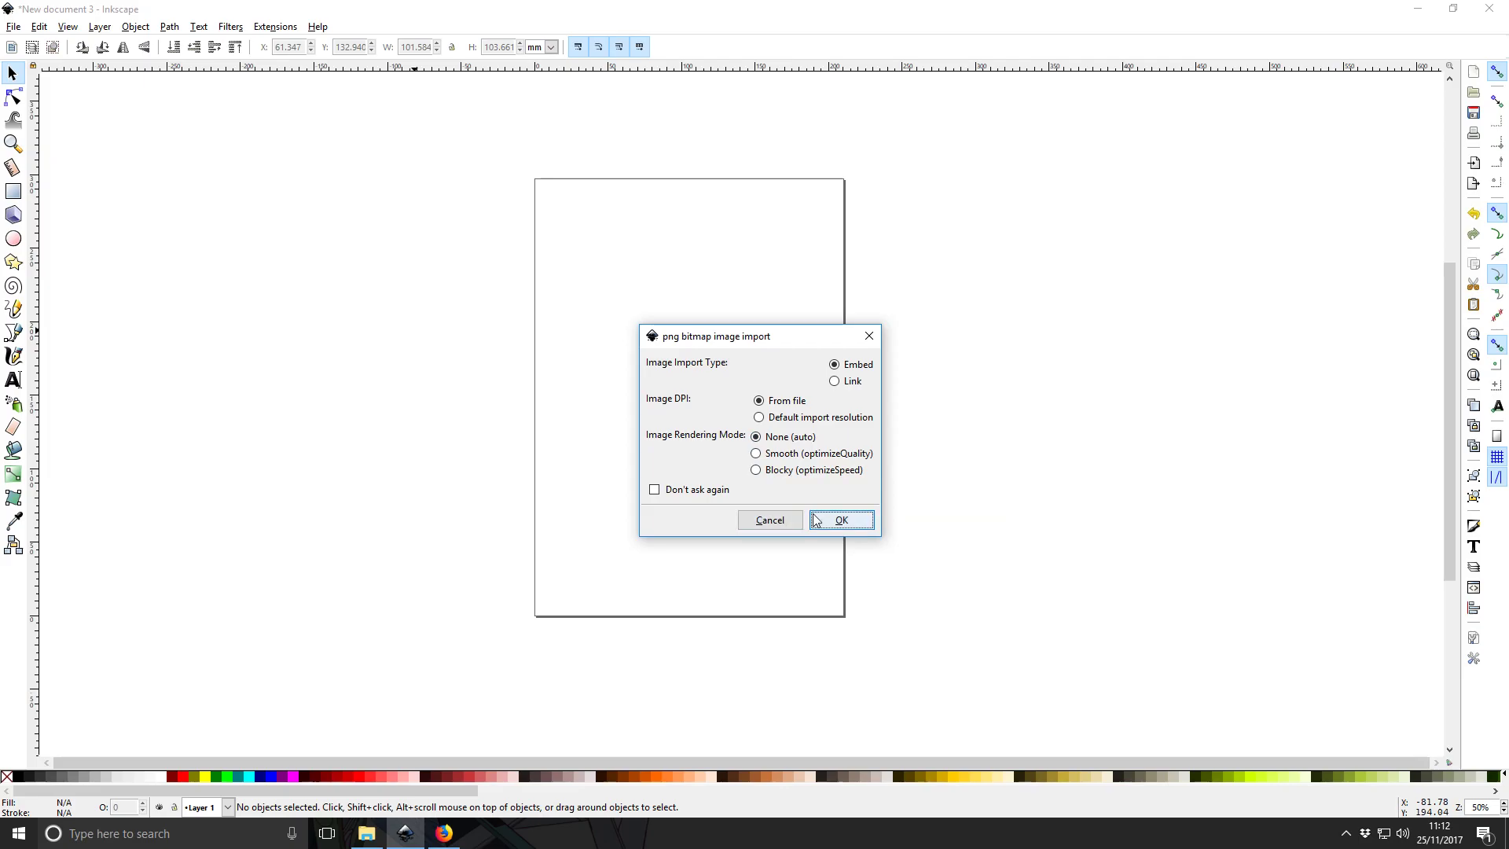
click(849, 525)
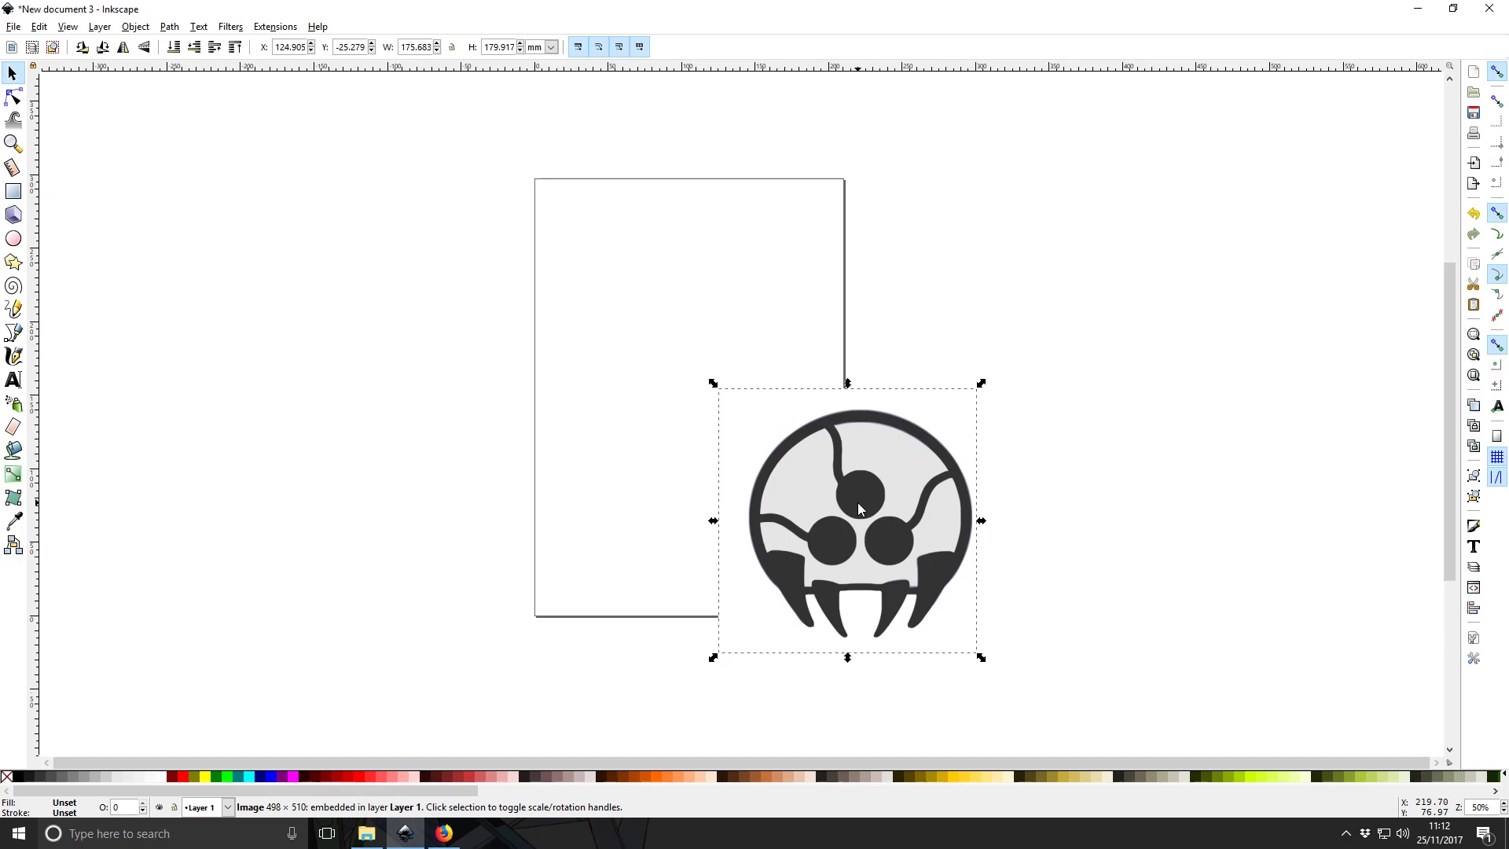
drag(918, 511, 299, 338)
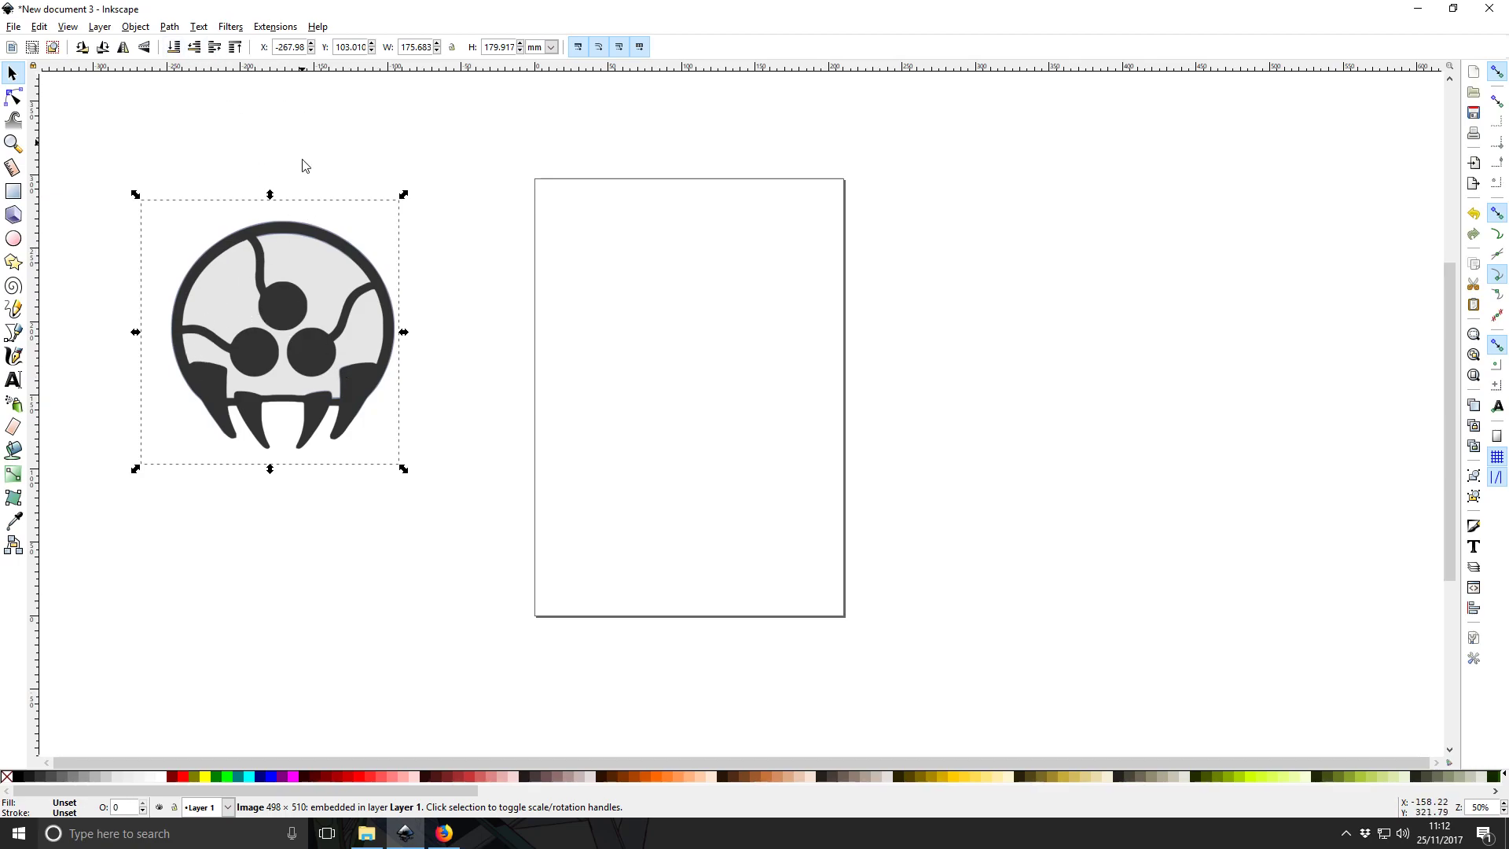
Trace the Metroid bitmap in Colors mode with smoothing off, then close Trace Bitmap.
click(168, 27)
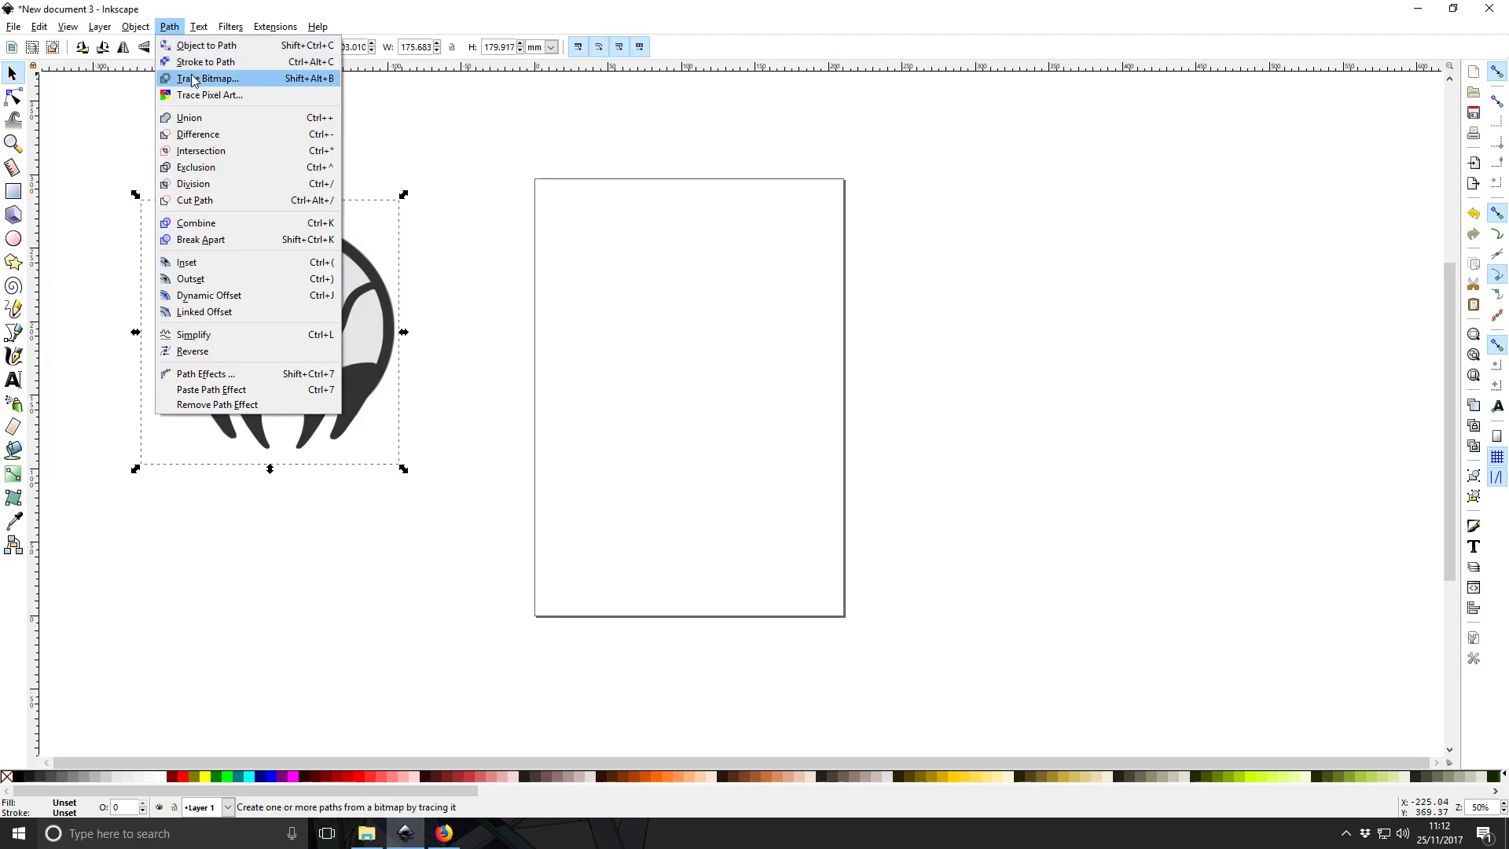
click(193, 80)
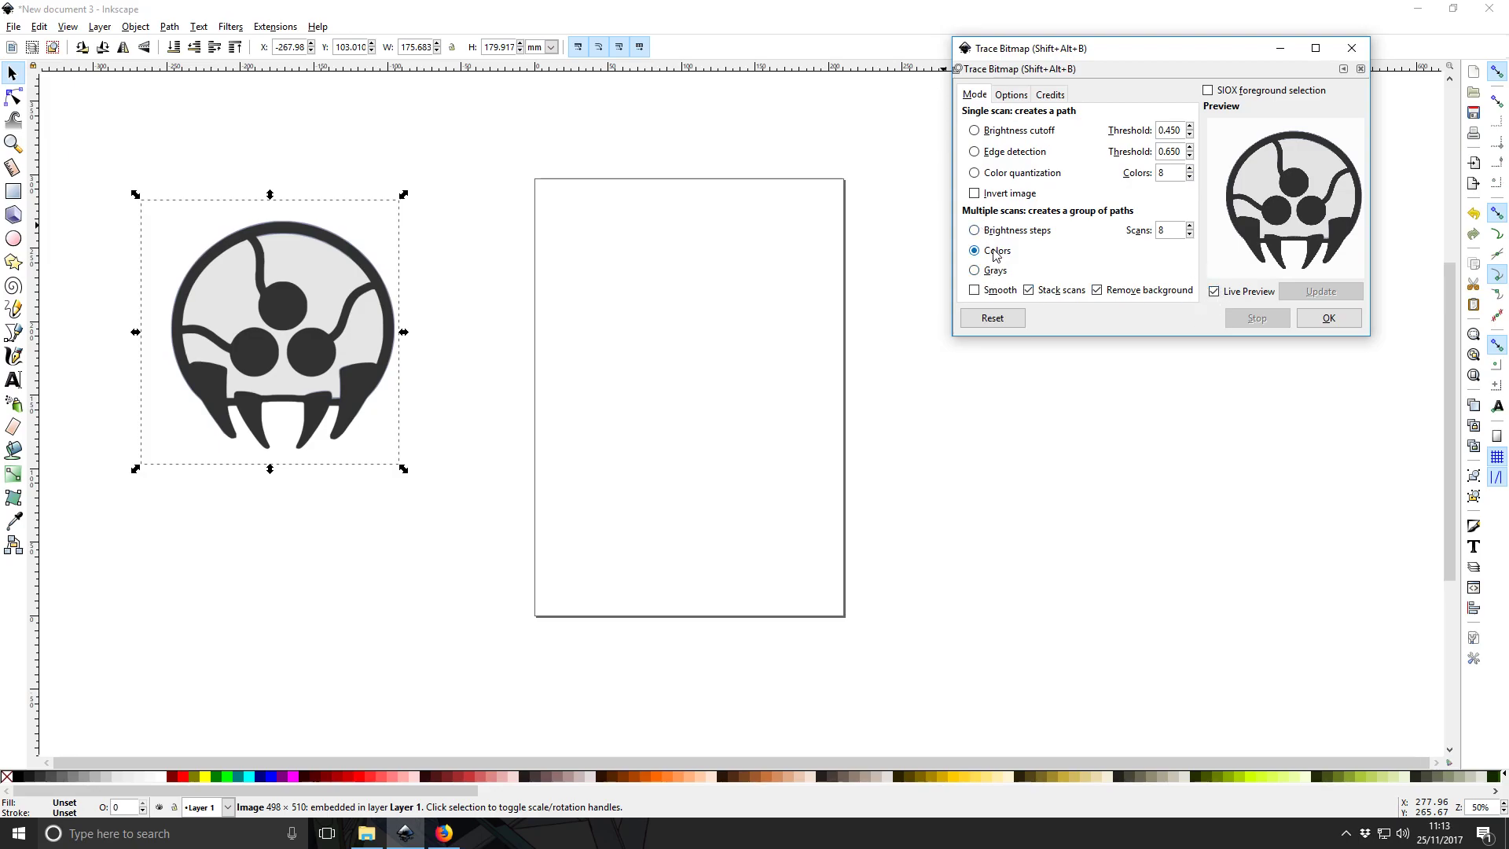
click(975, 291)
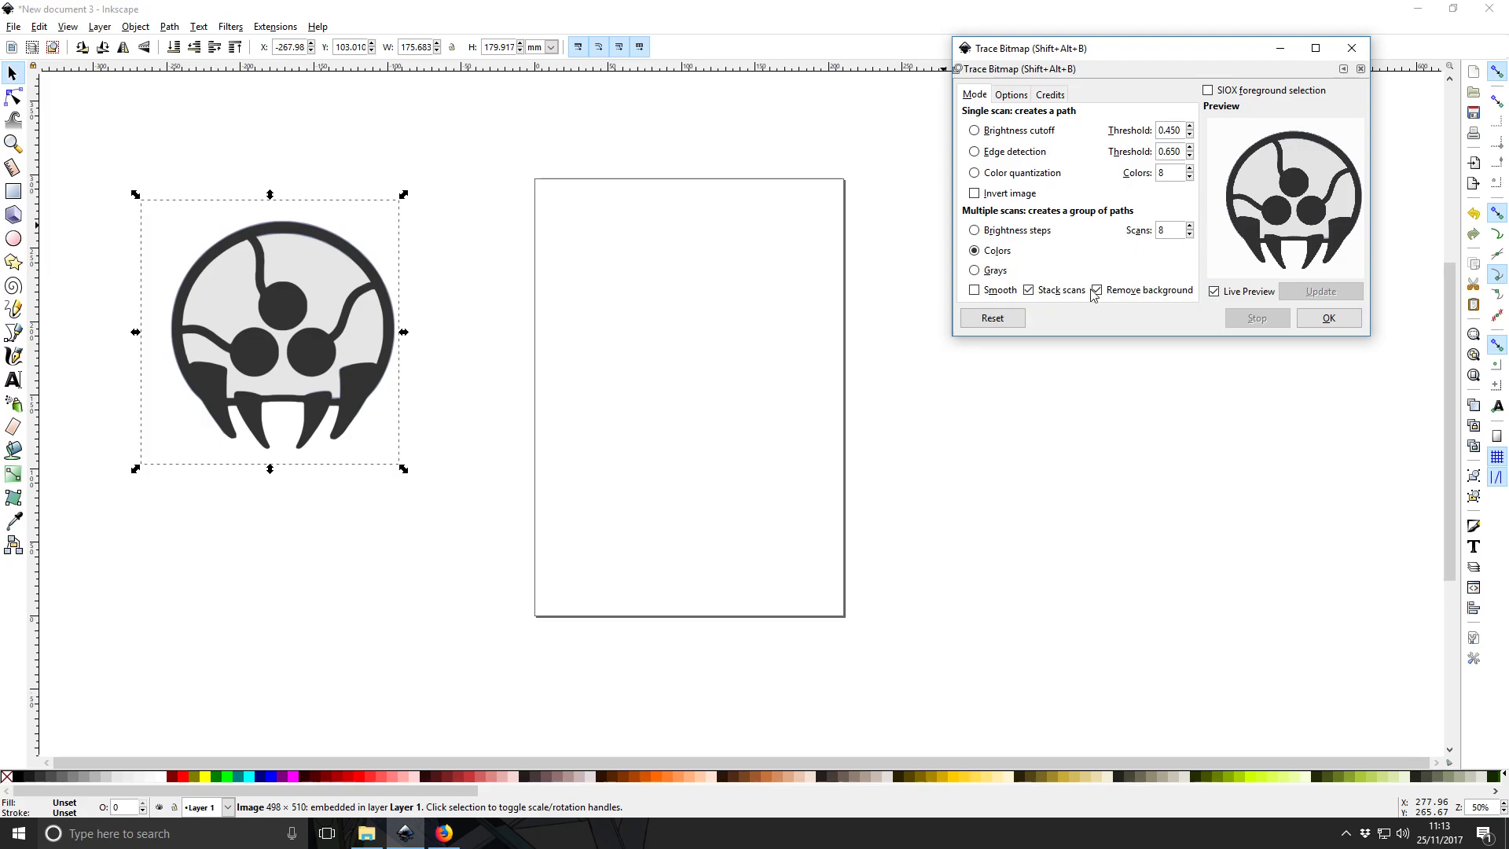
click(975, 291)
click(1325, 320)
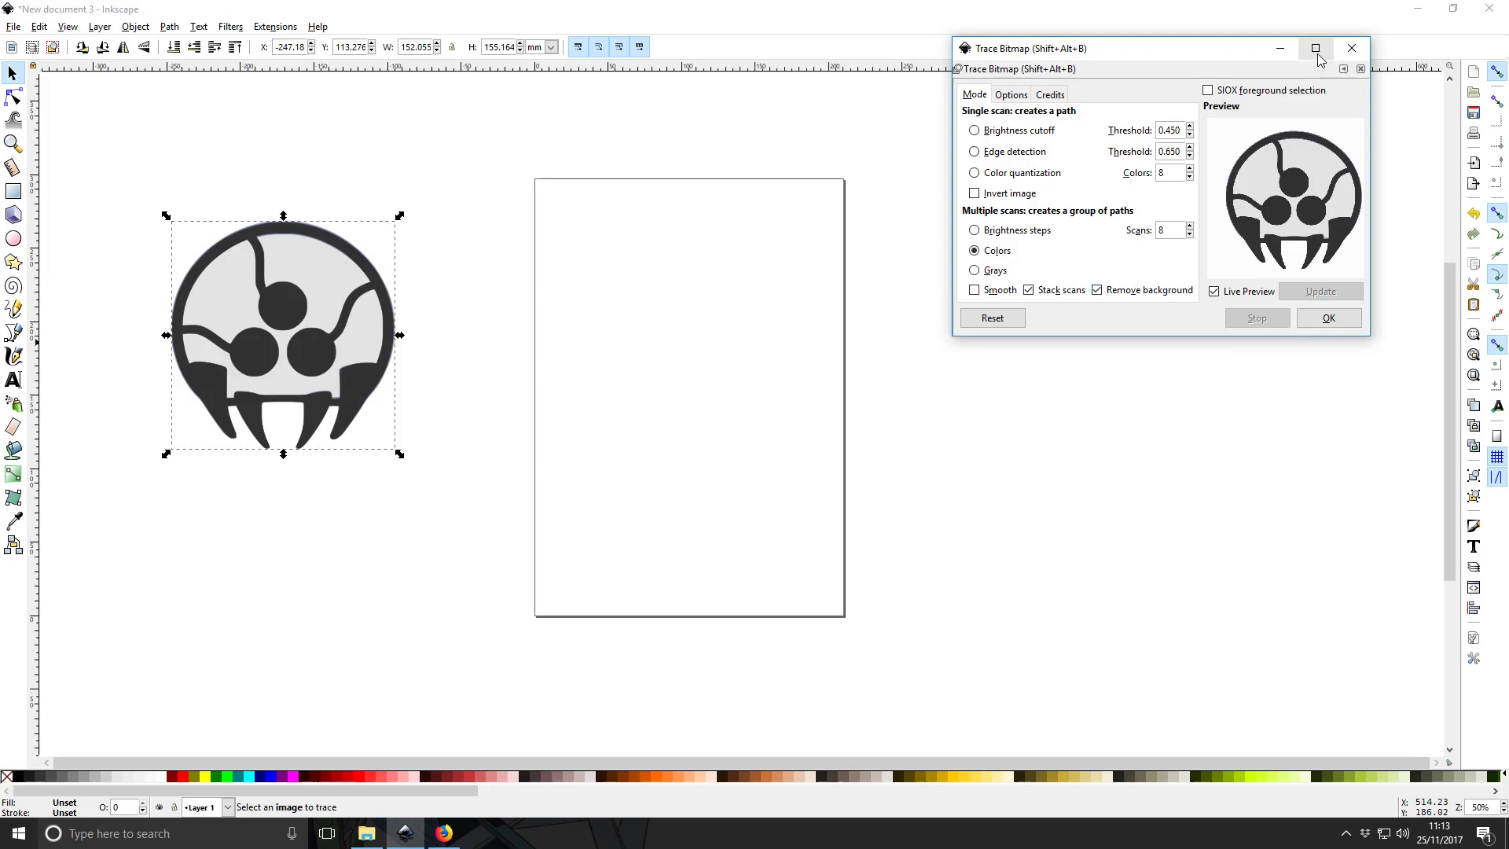
click(1347, 58)
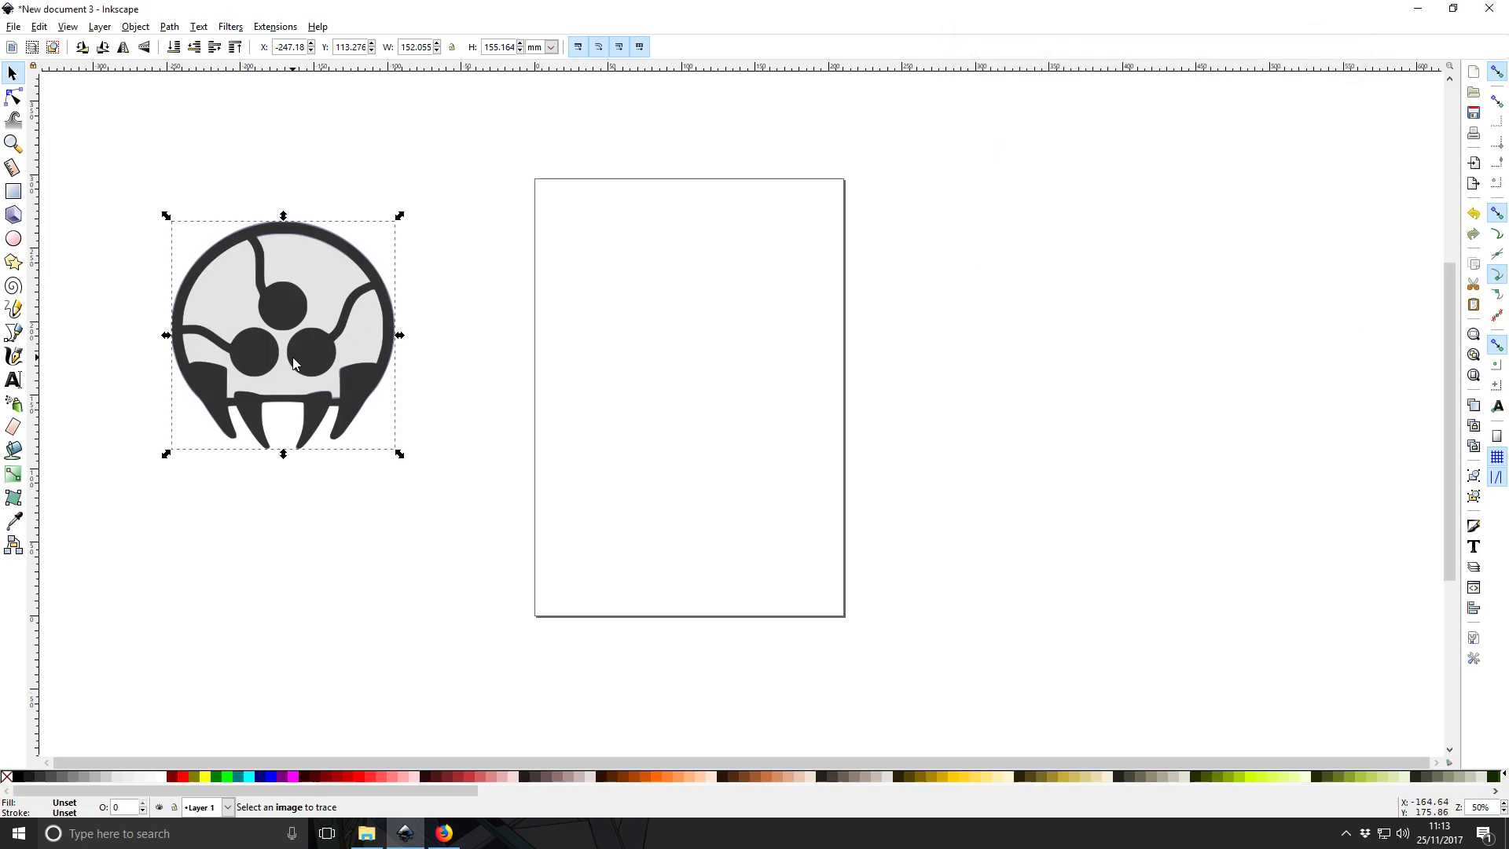
Move the traced vector logo onto the page and delete the original bitmap beside it.
mouse_move(294, 363)
mouse_down()
mouse_move(711, 350)
mouse_move(700, 369)
mouse_move(712, 364)
mouse_up()
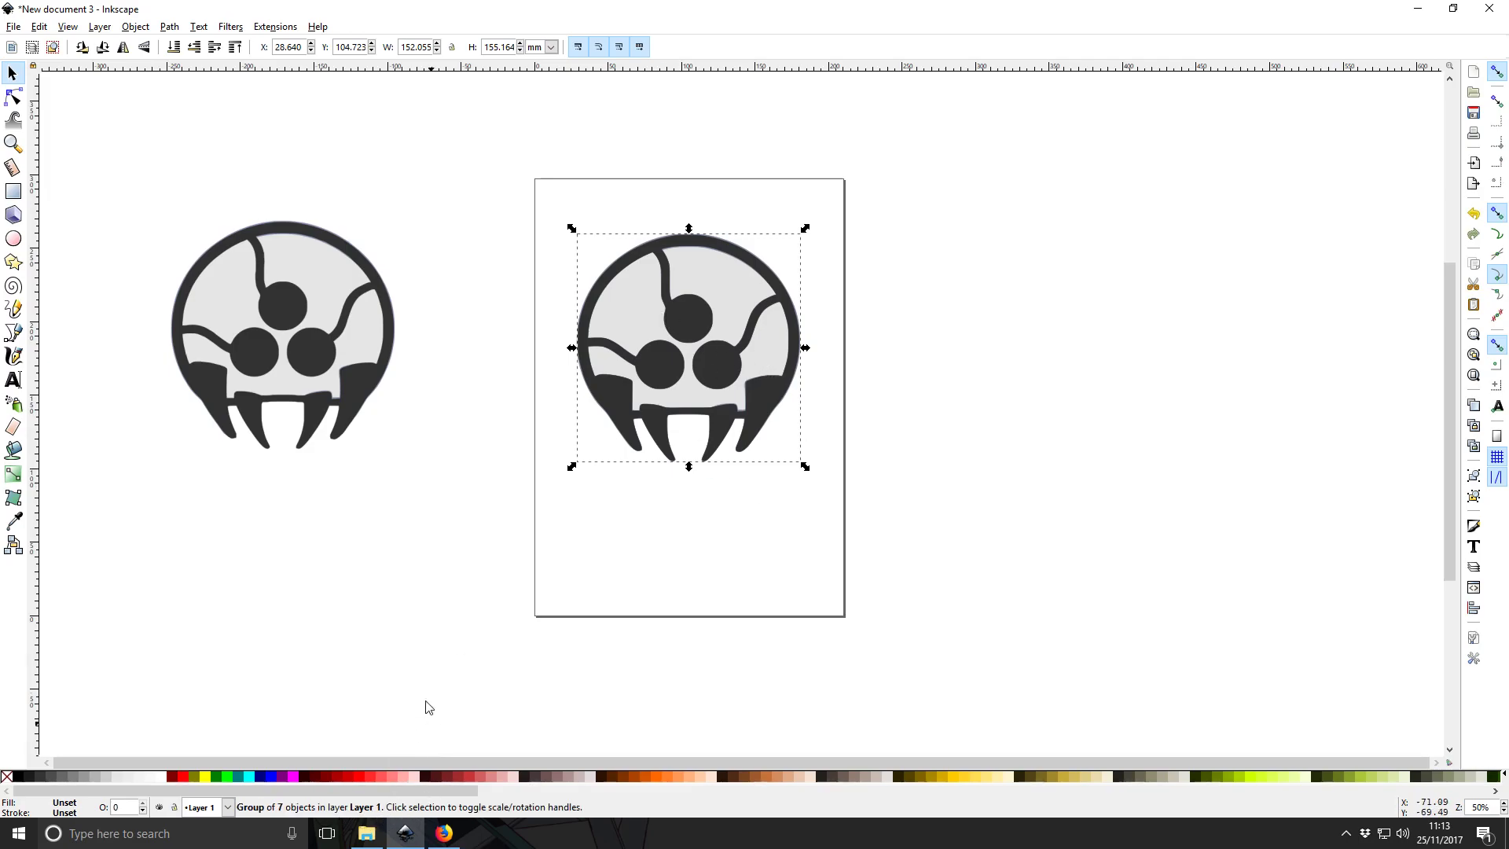
click(421, 505)
click(258, 330)
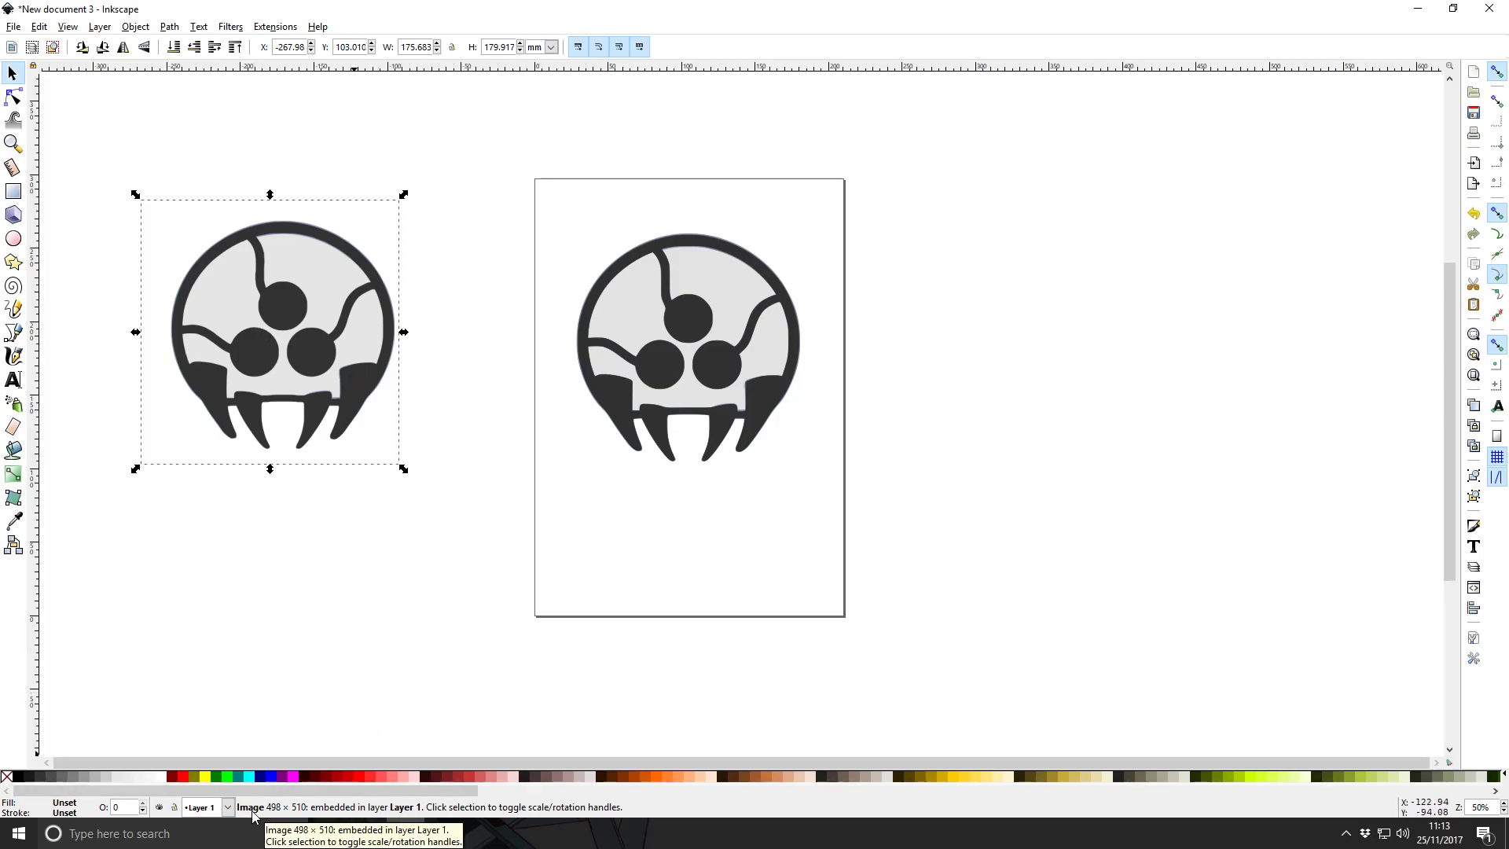
click(660, 365)
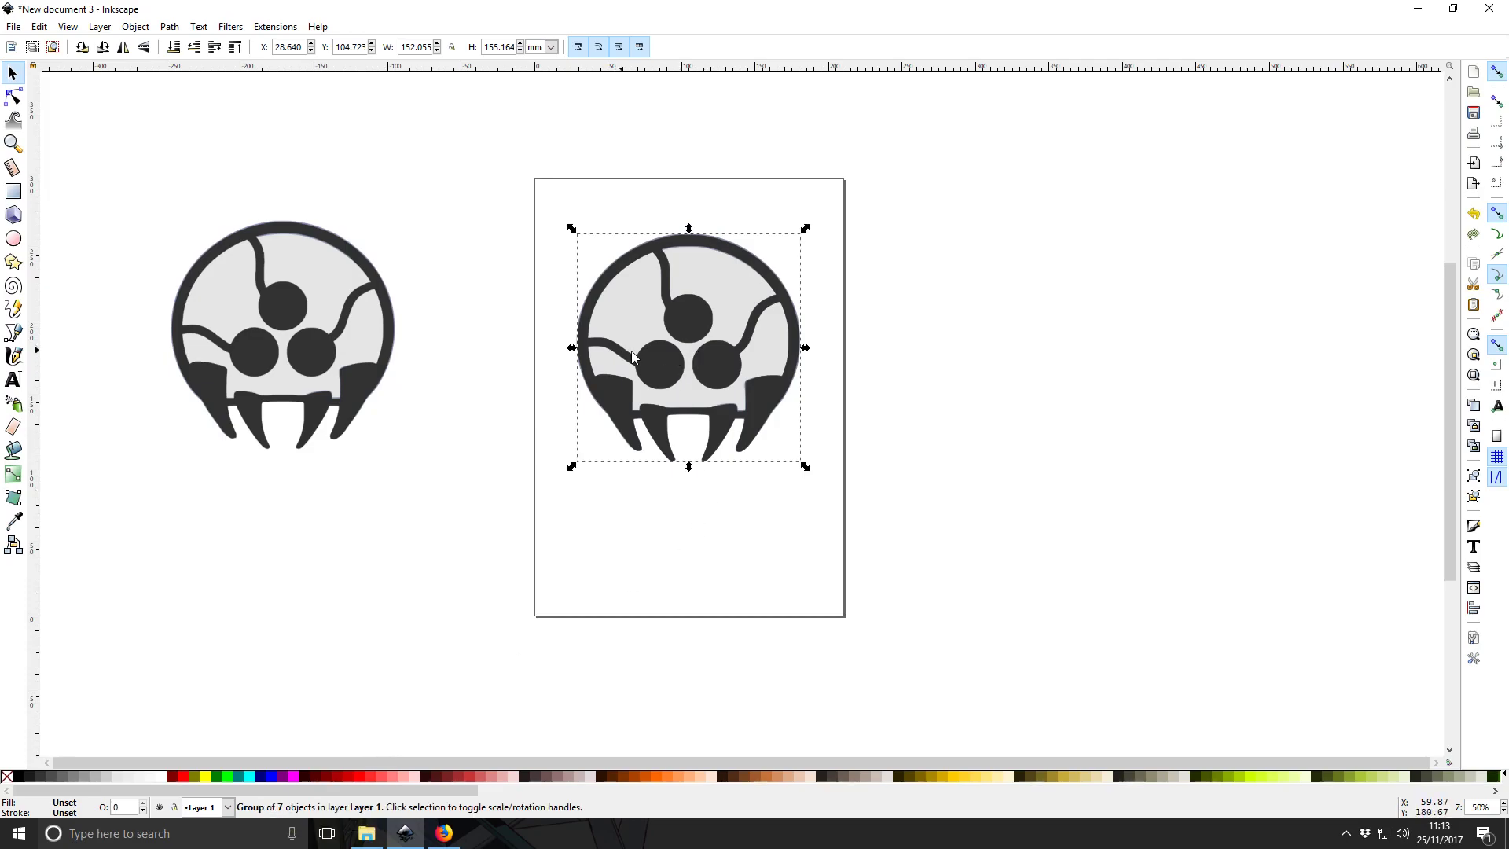
click(254, 349)
key(Delete)
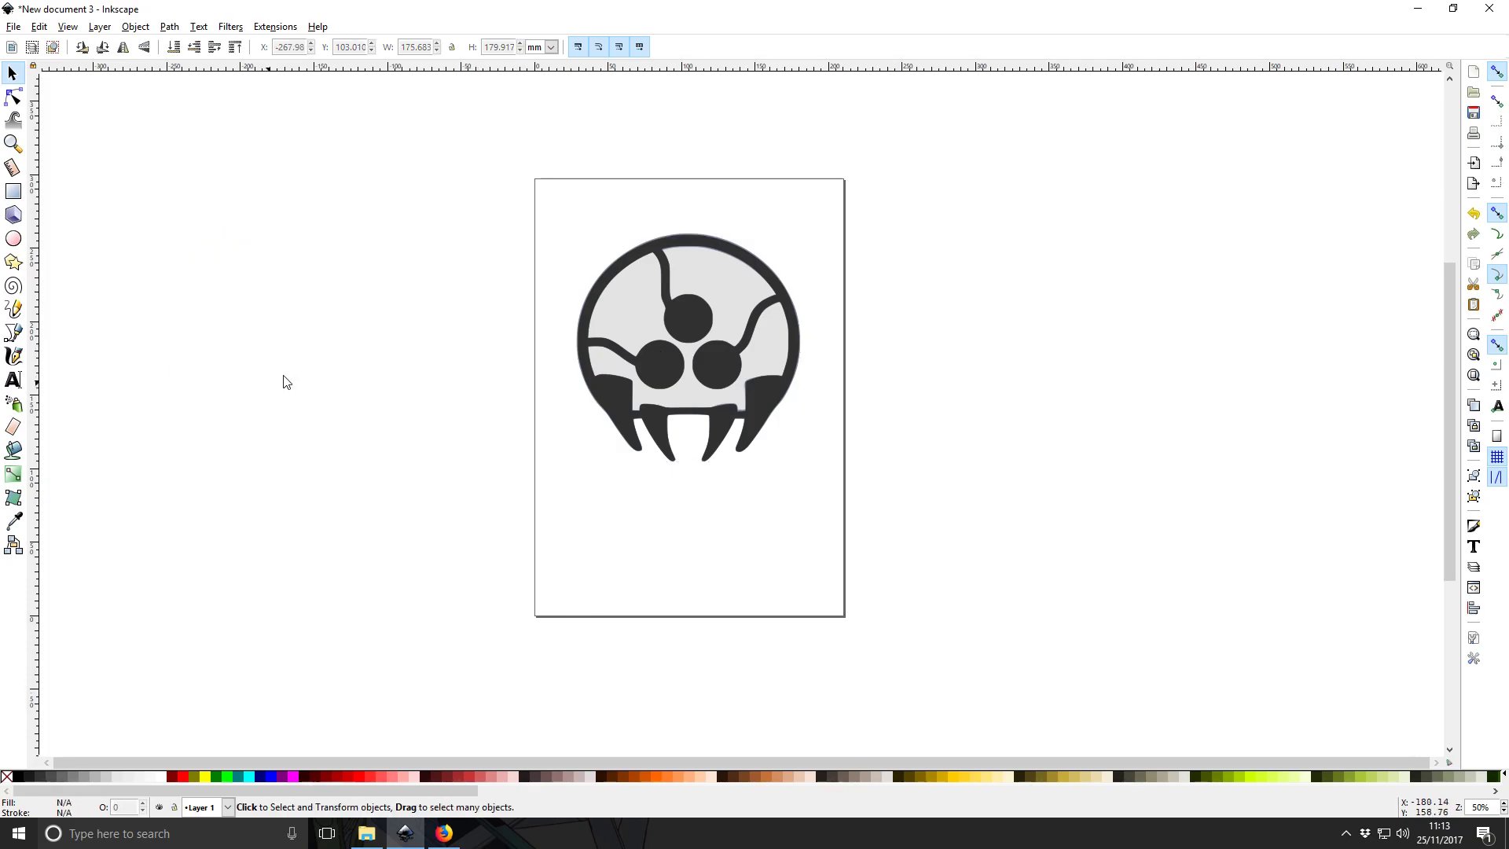
click(680, 340)
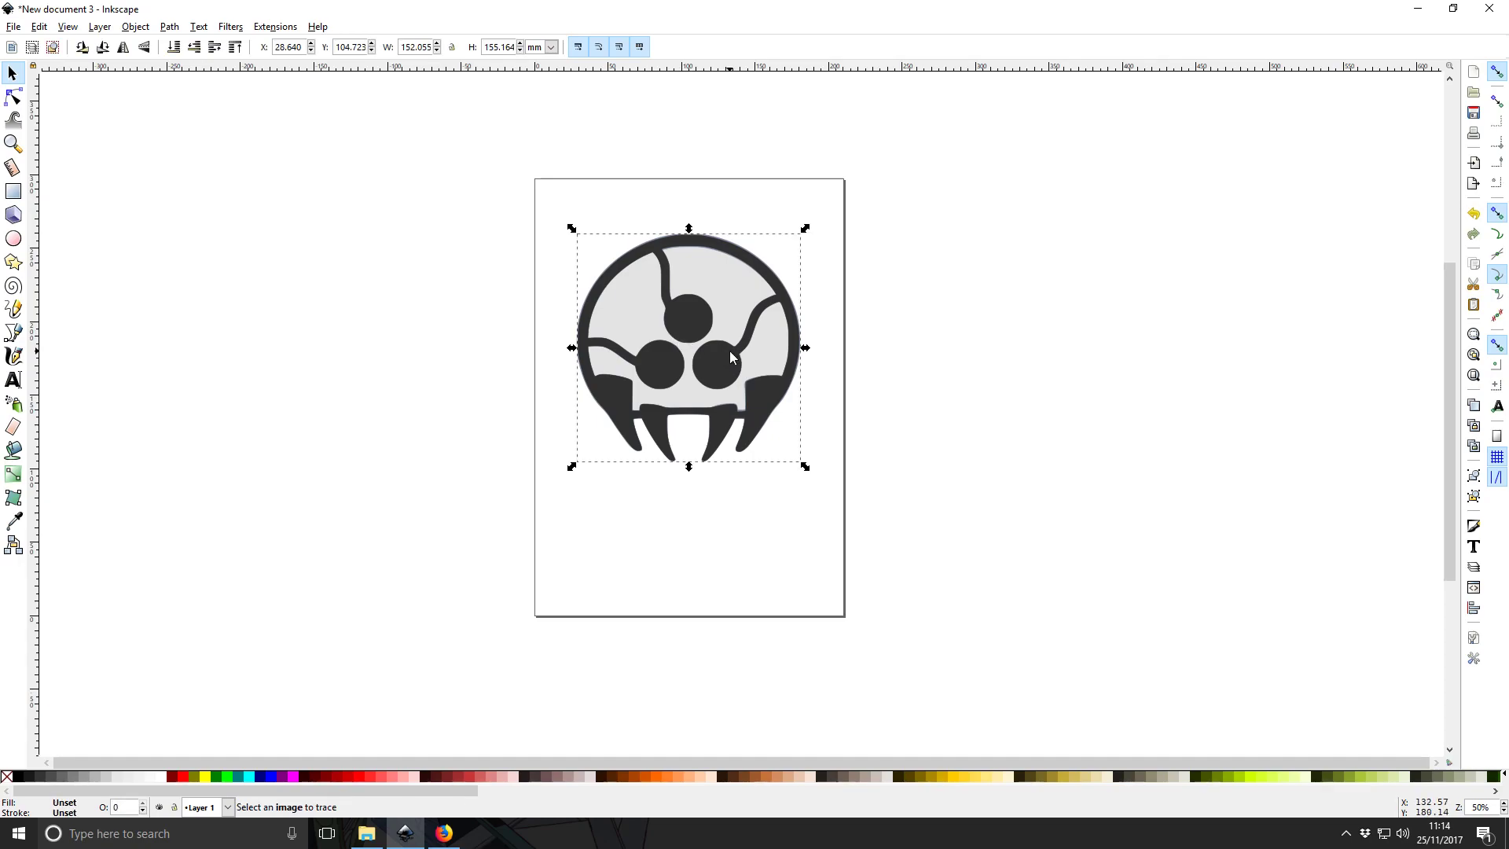
Save the document as Inkscape SVG named MetroidLogoTest inside the SVG Logos folder.
click(14, 26)
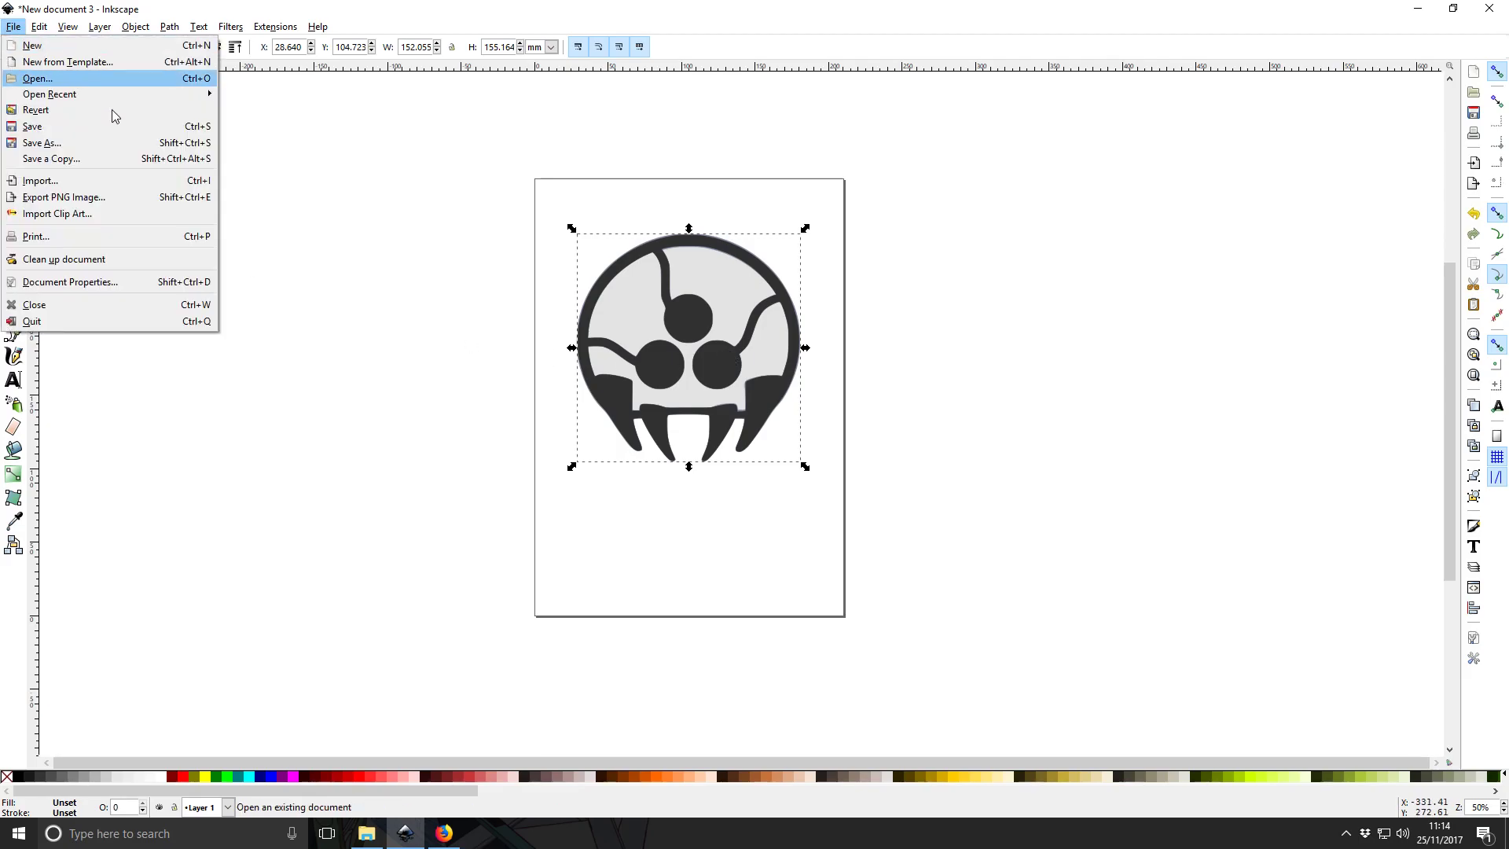
click(71, 134)
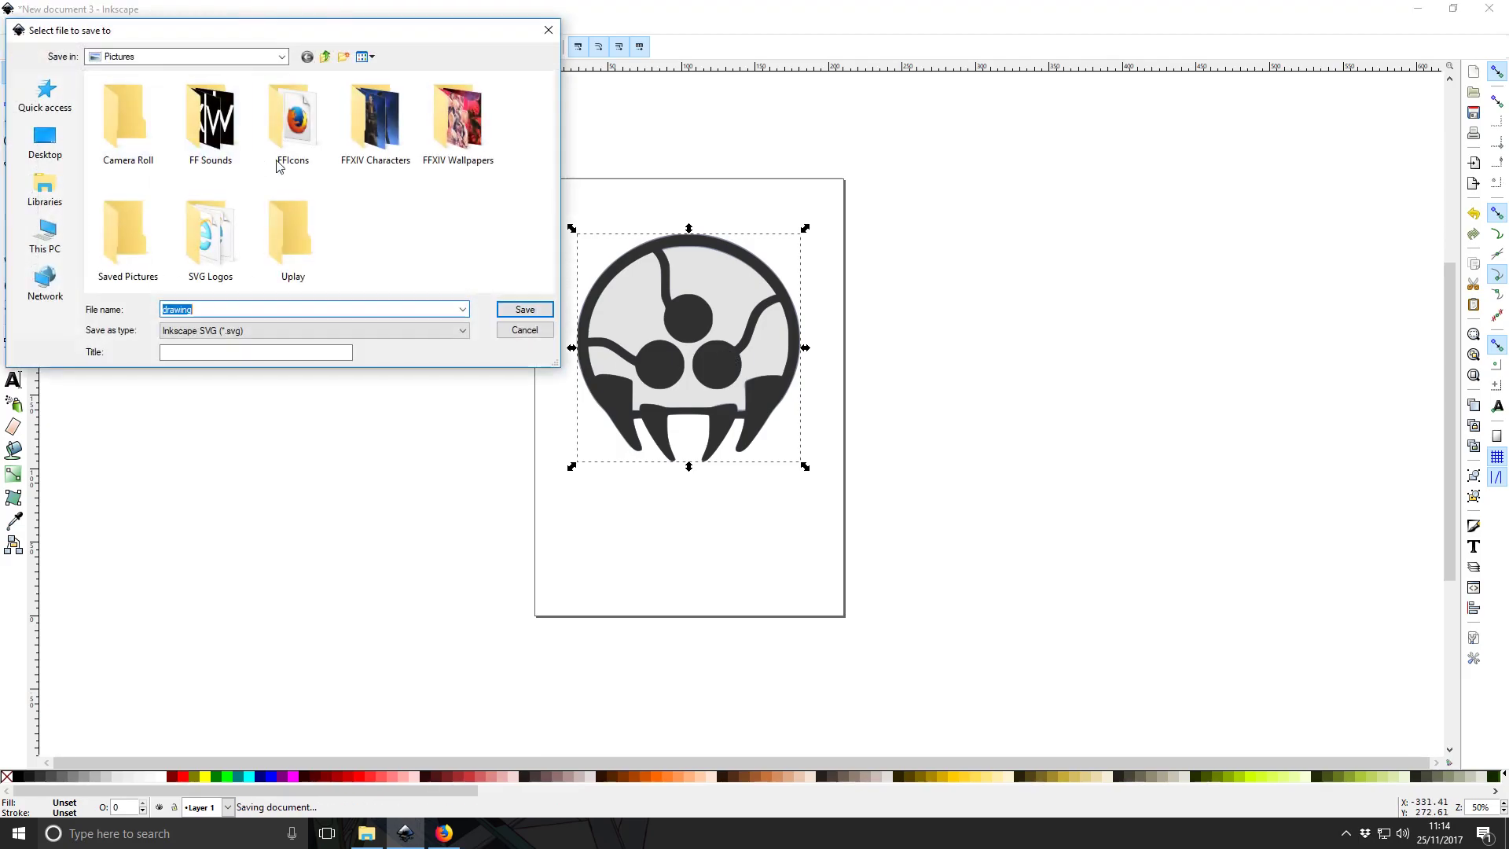
double_click(226, 243)
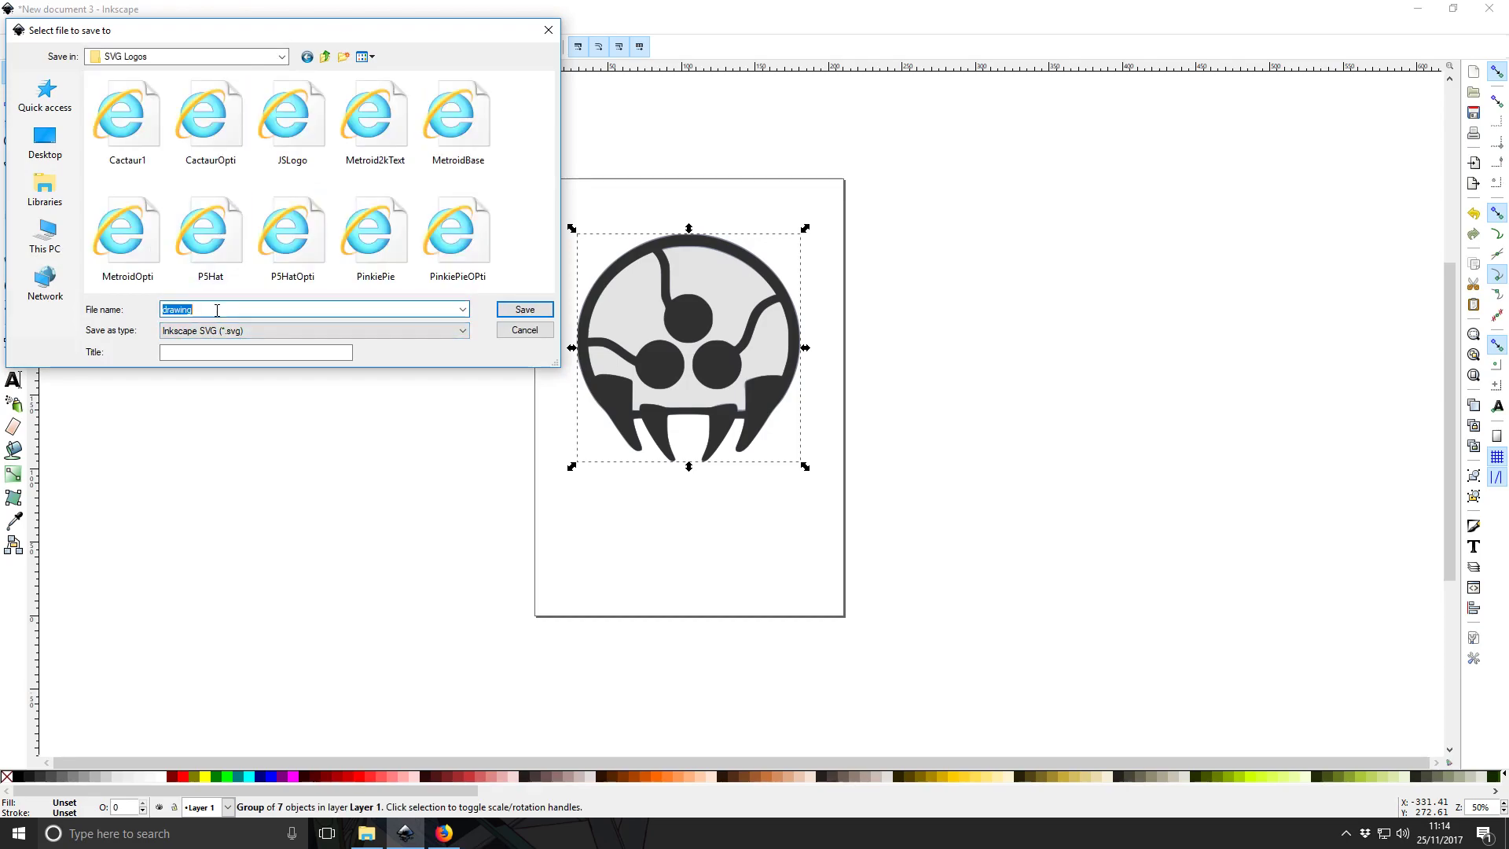
key(BackSpace)
text(M)
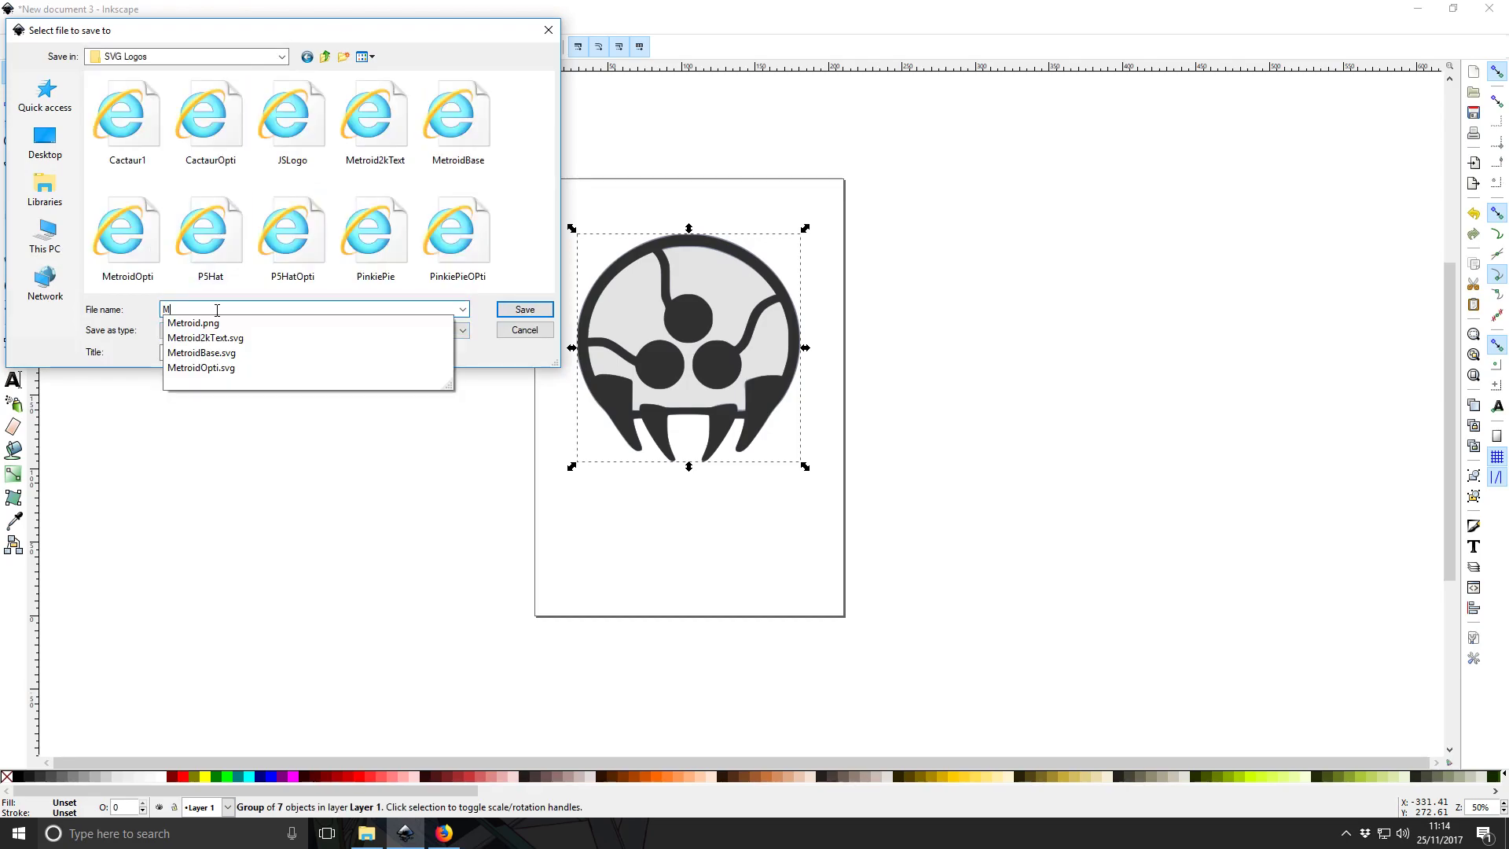
text(etroidLogoTest)
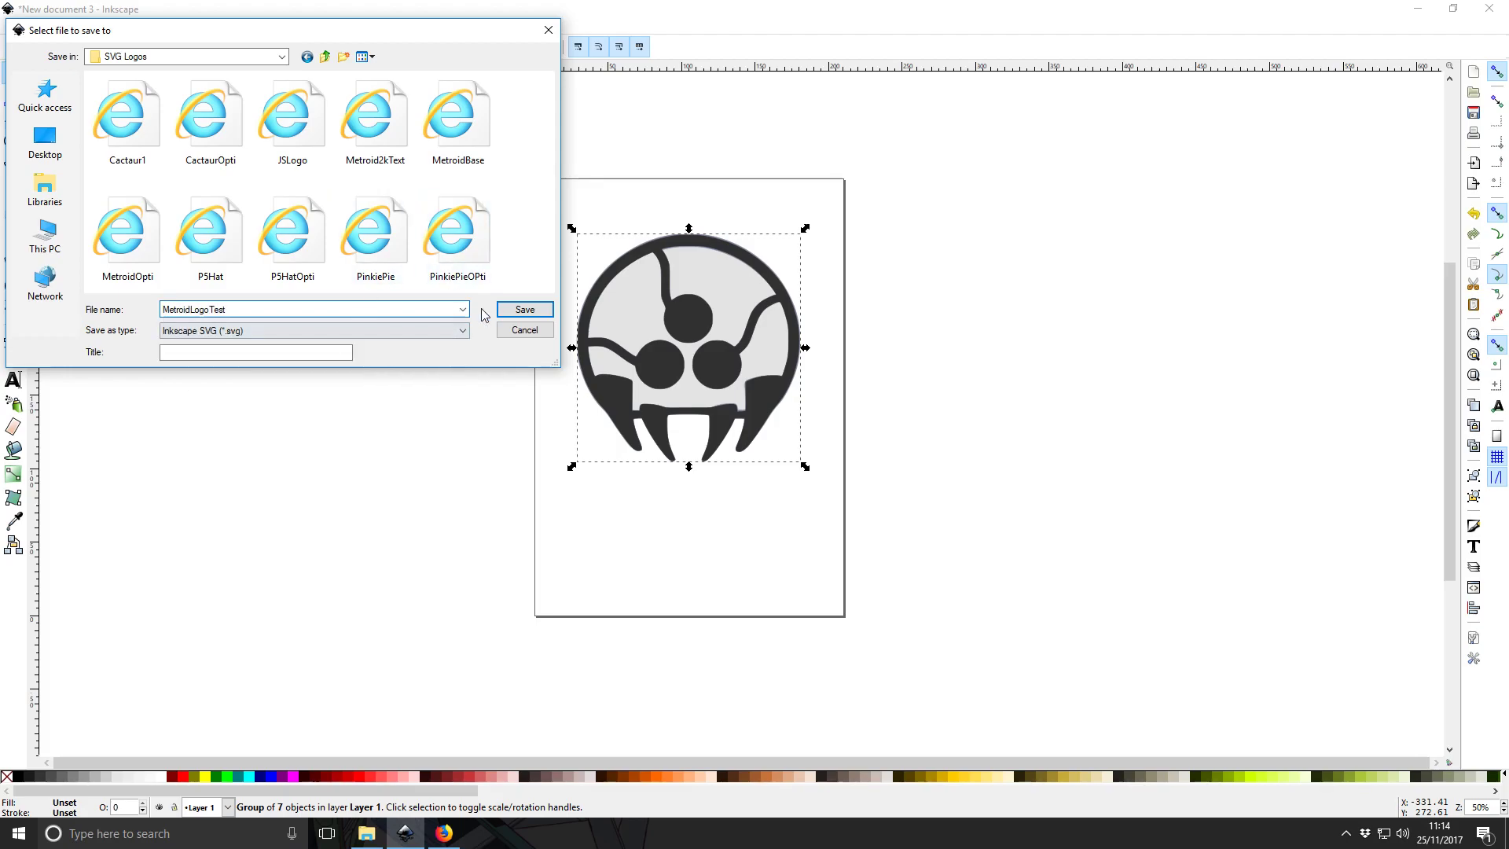
click(511, 311)
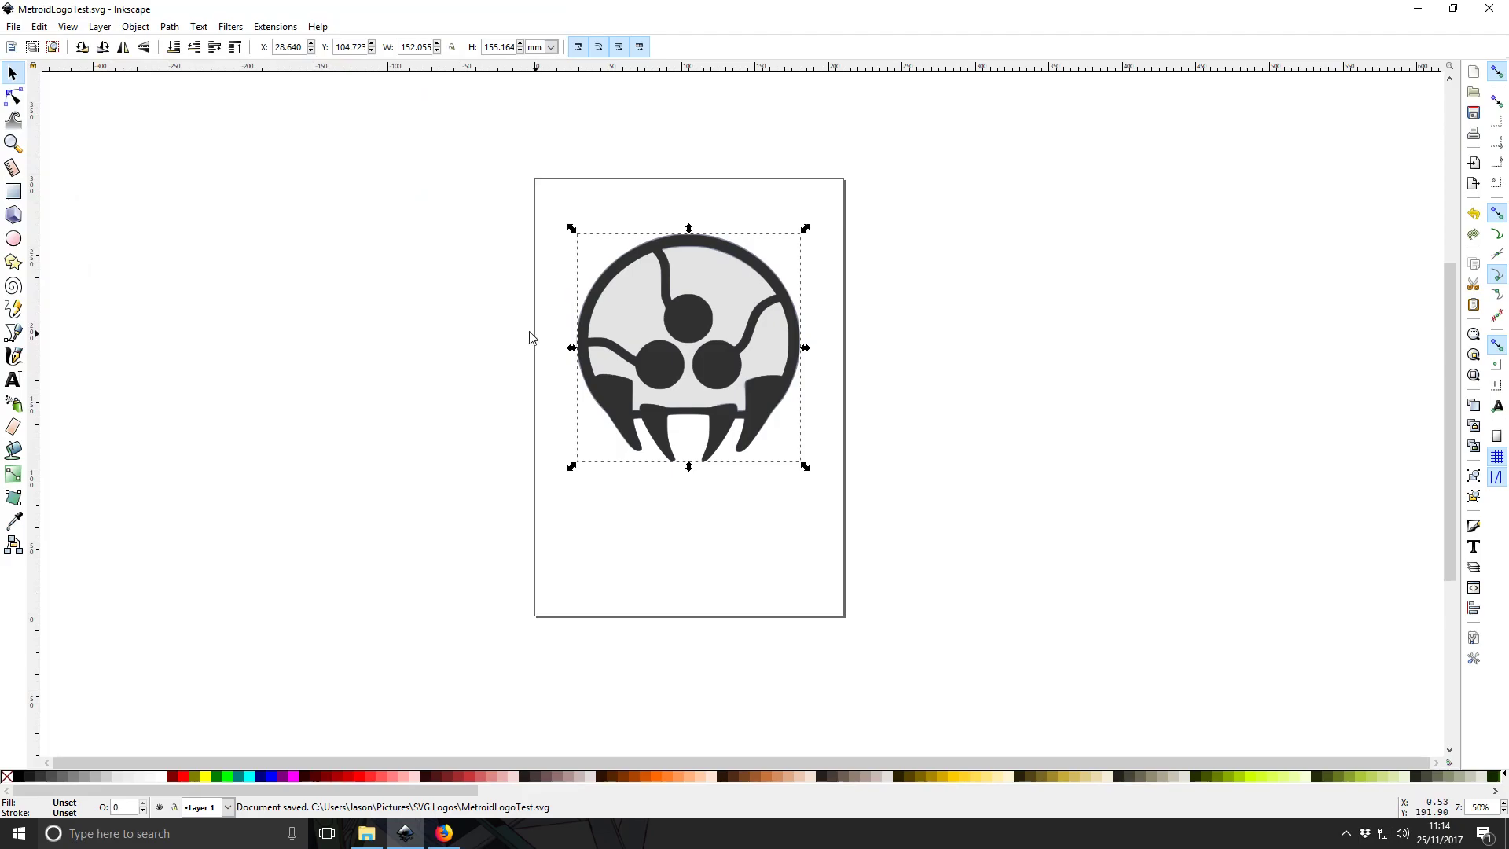
Check MetroidLogoTest.svg's properties in File Explorer (42.2 KB), then return to Inkscape.
click(368, 835)
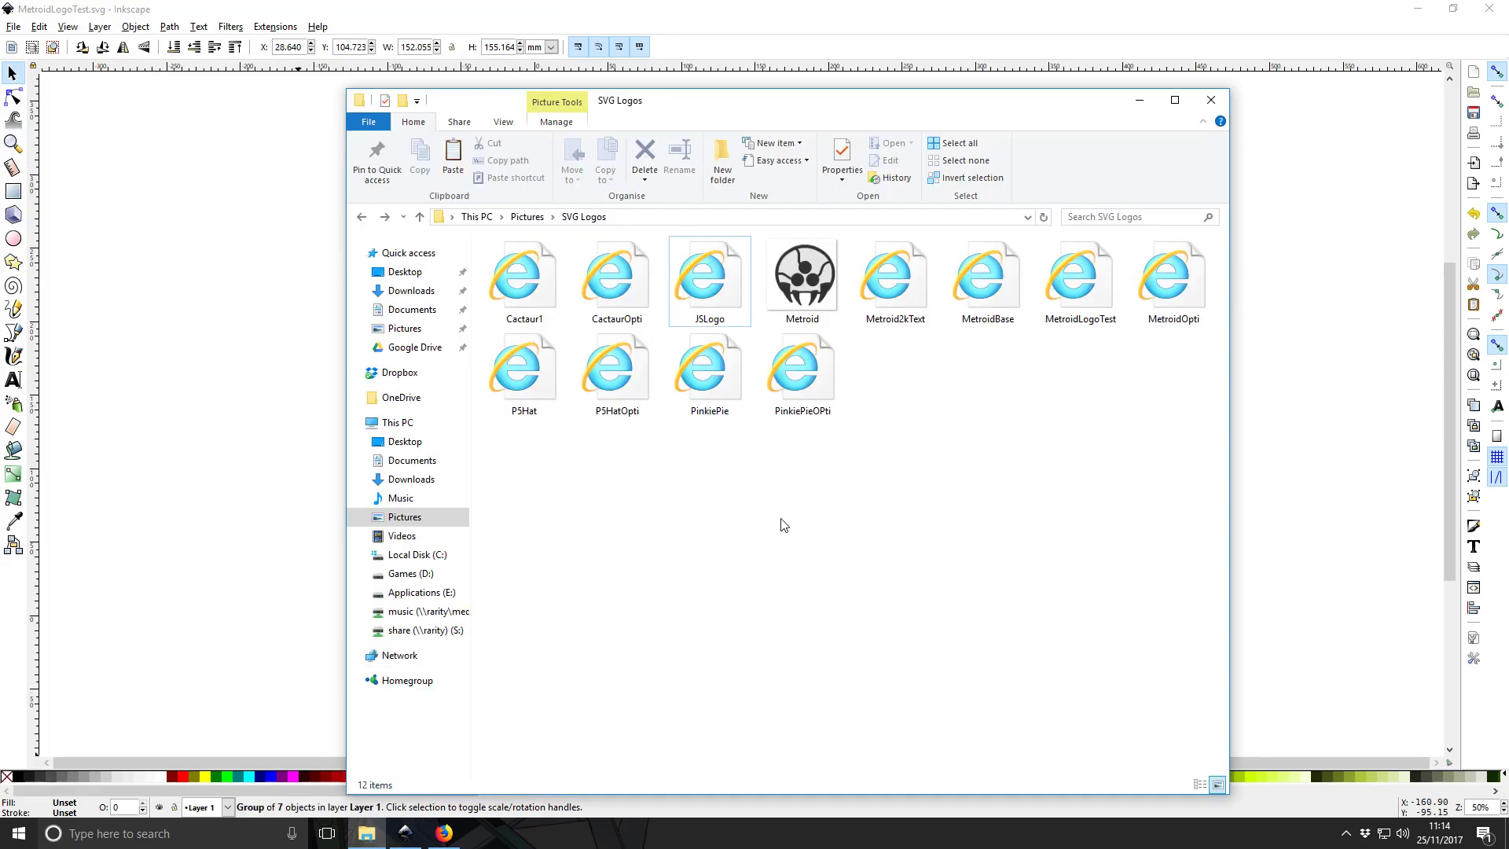
click(1085, 268)
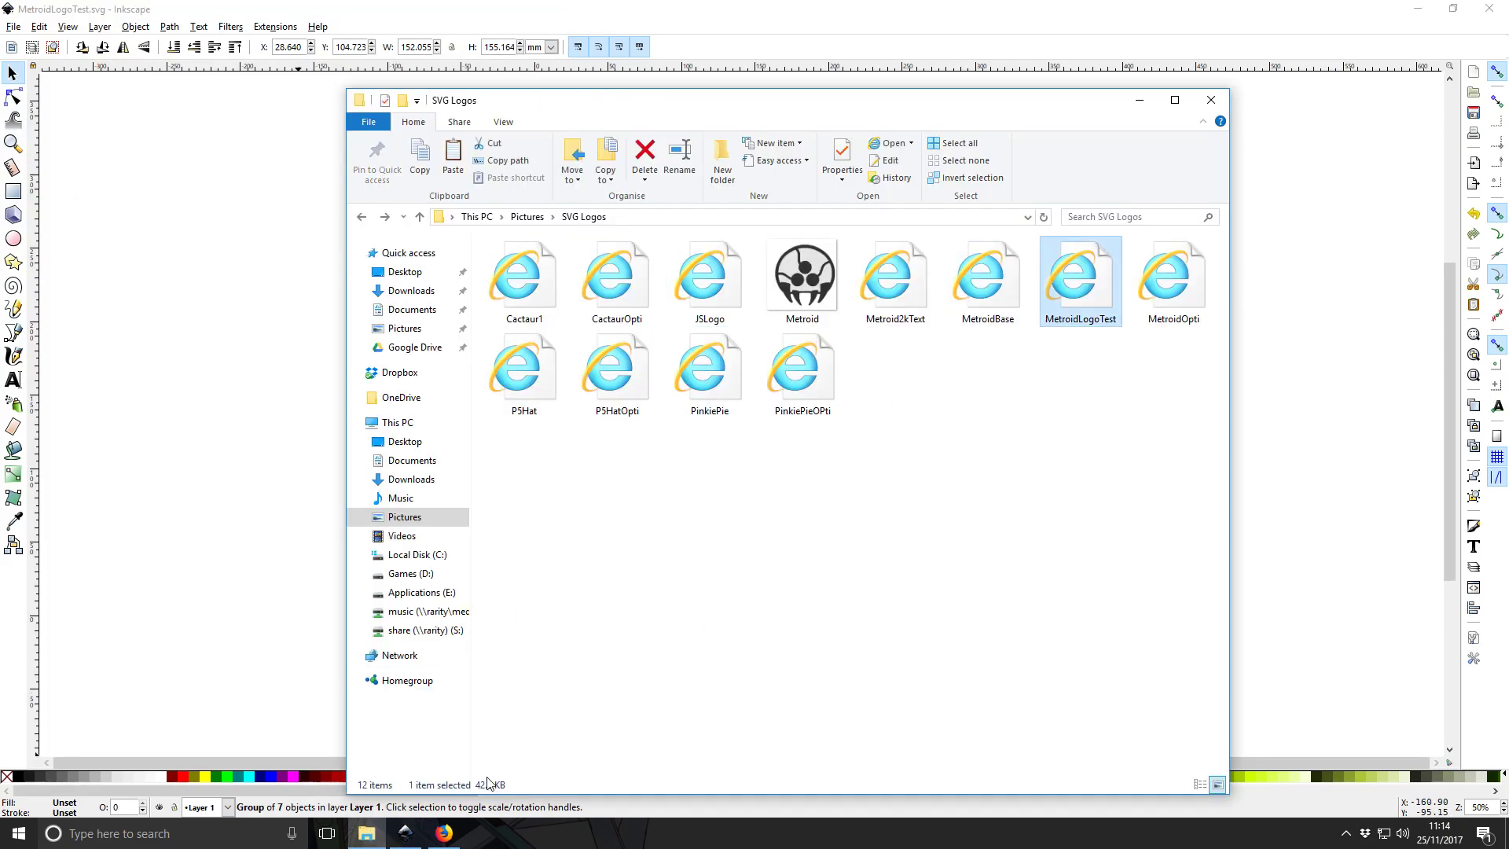
right_click(1078, 288)
click(946, 682)
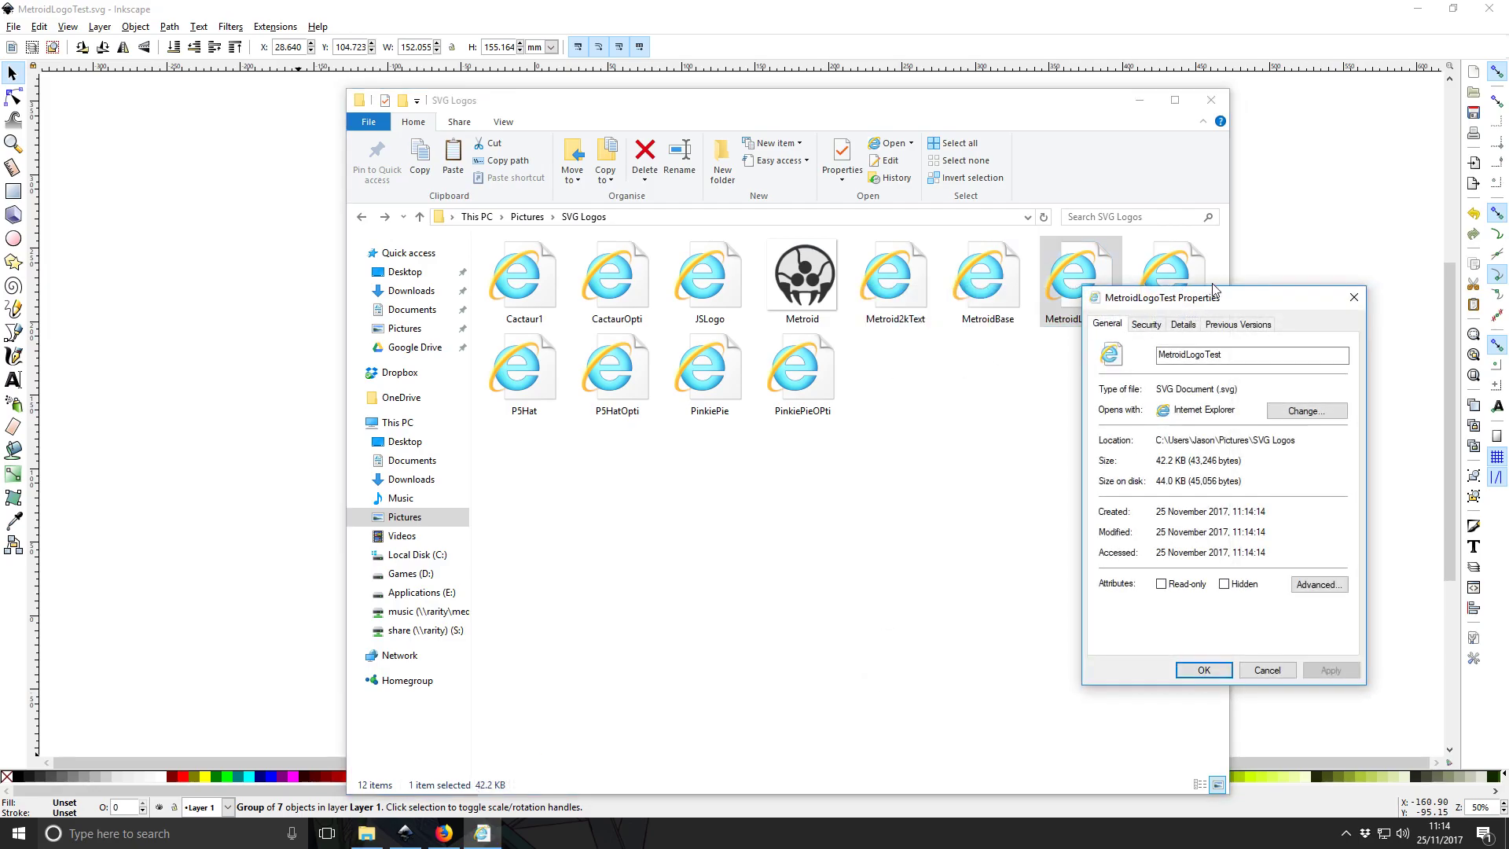
drag(1203, 305, 1014, 281)
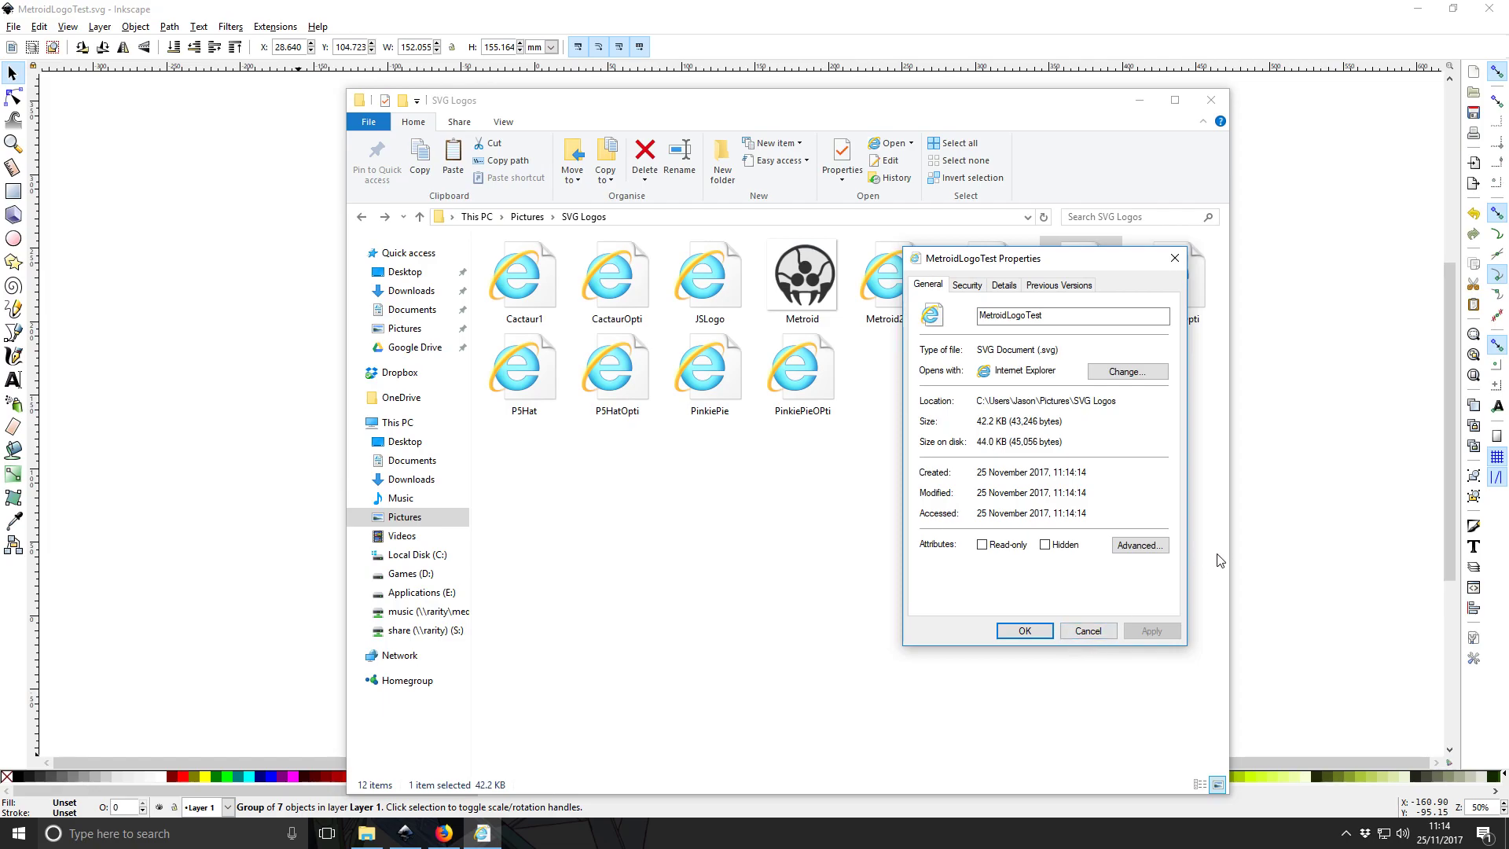
click(1087, 630)
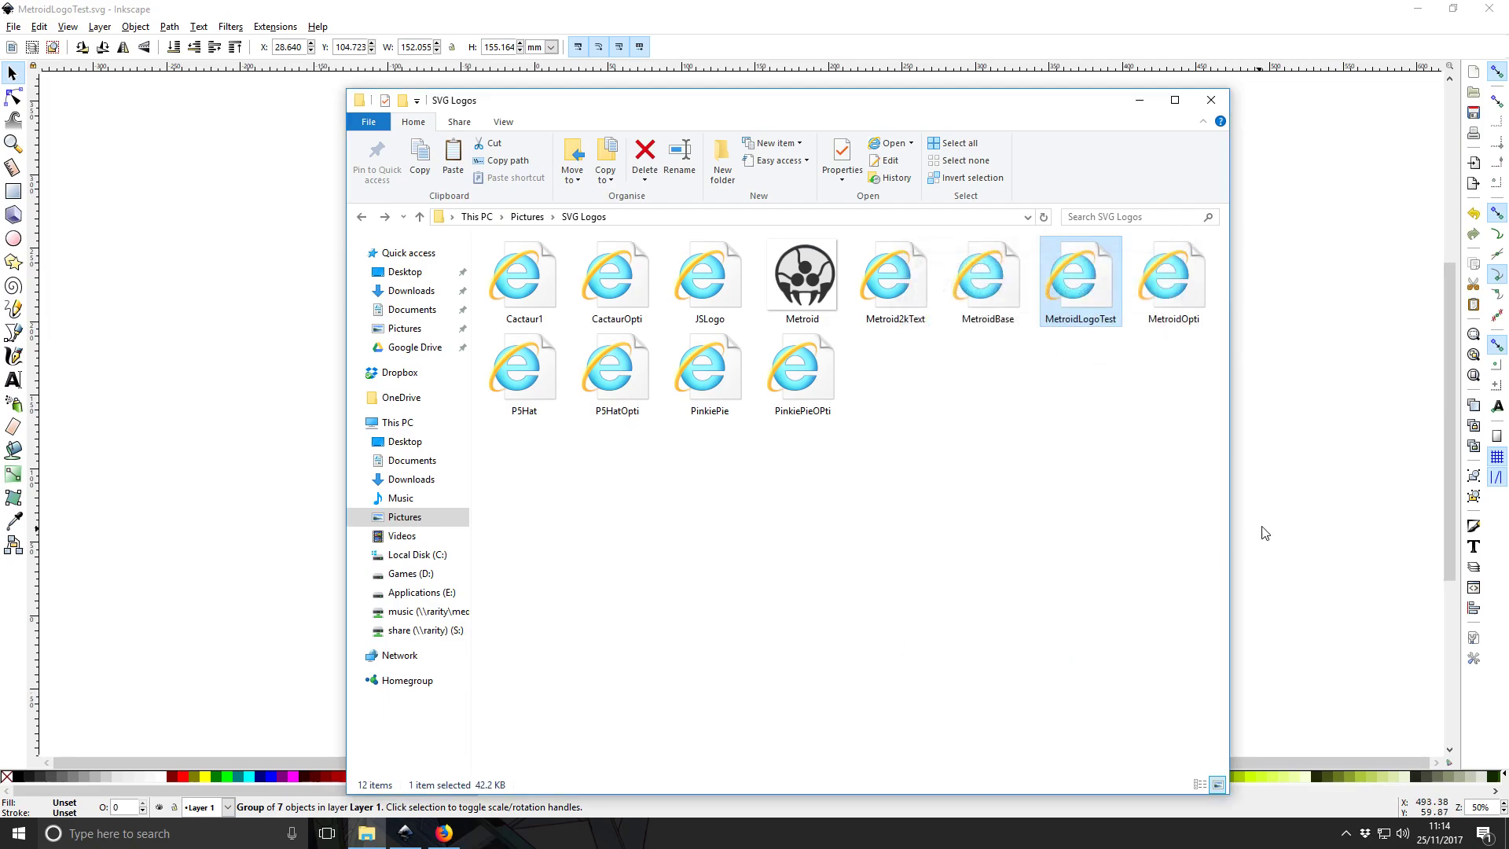
click(1263, 529)
Ungroup the traced Metroid logo into its separate color layers.
click(663, 349)
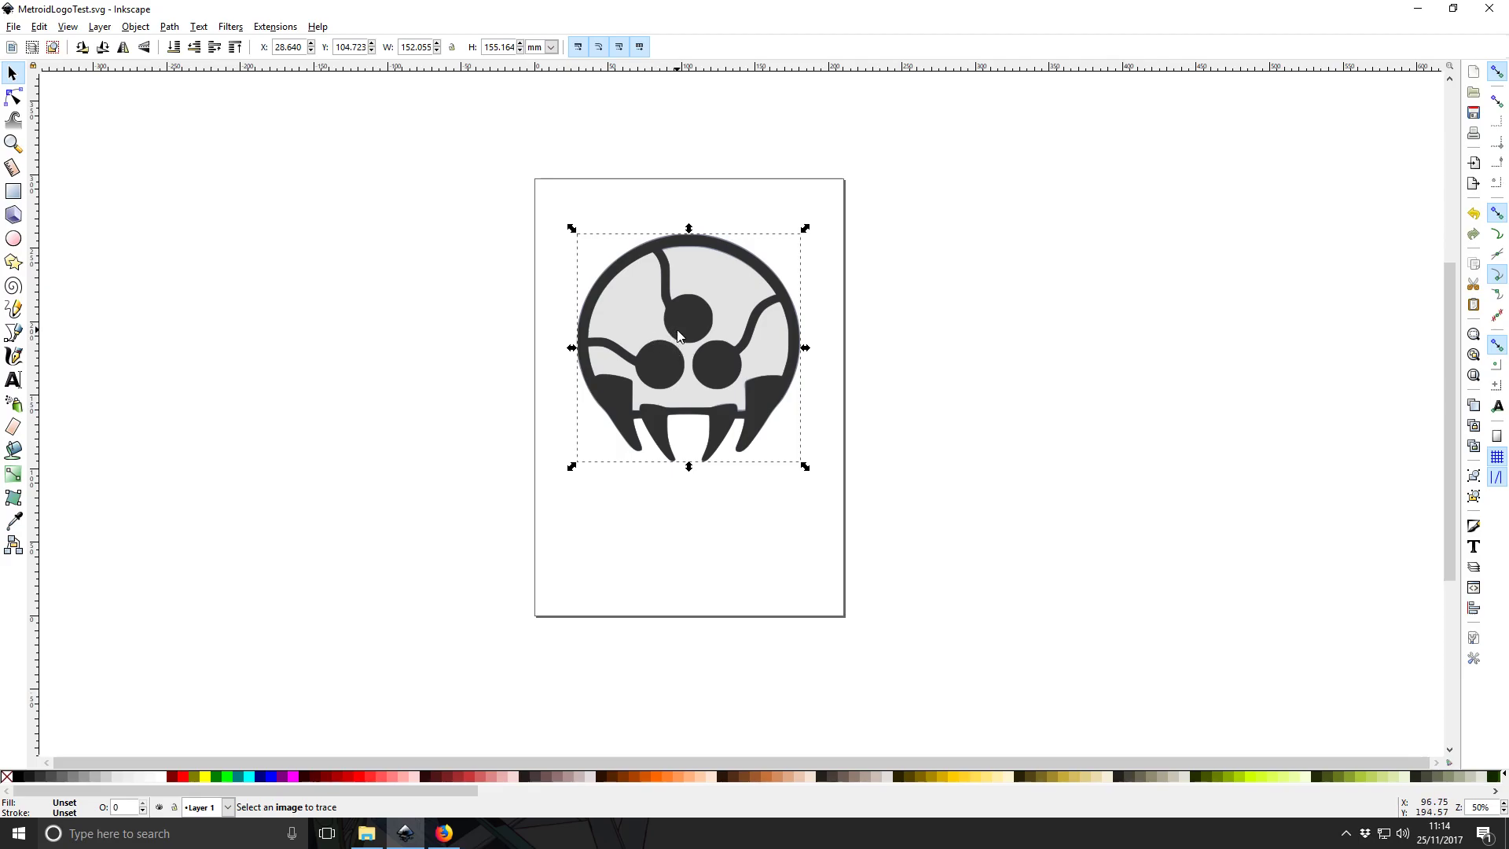
click(168, 29)
mouse_move(127, 30)
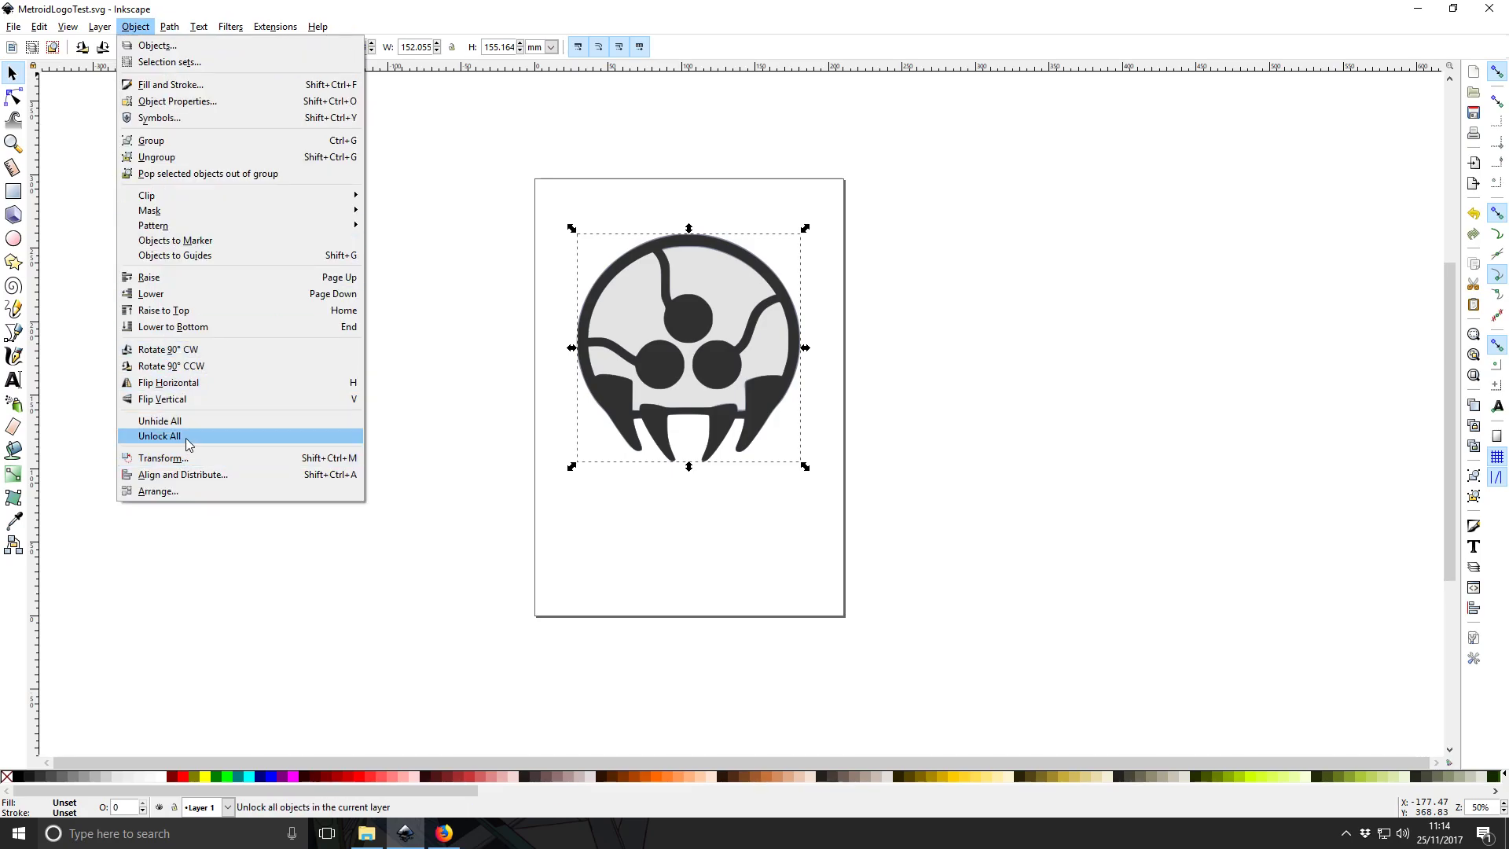
click(161, 159)
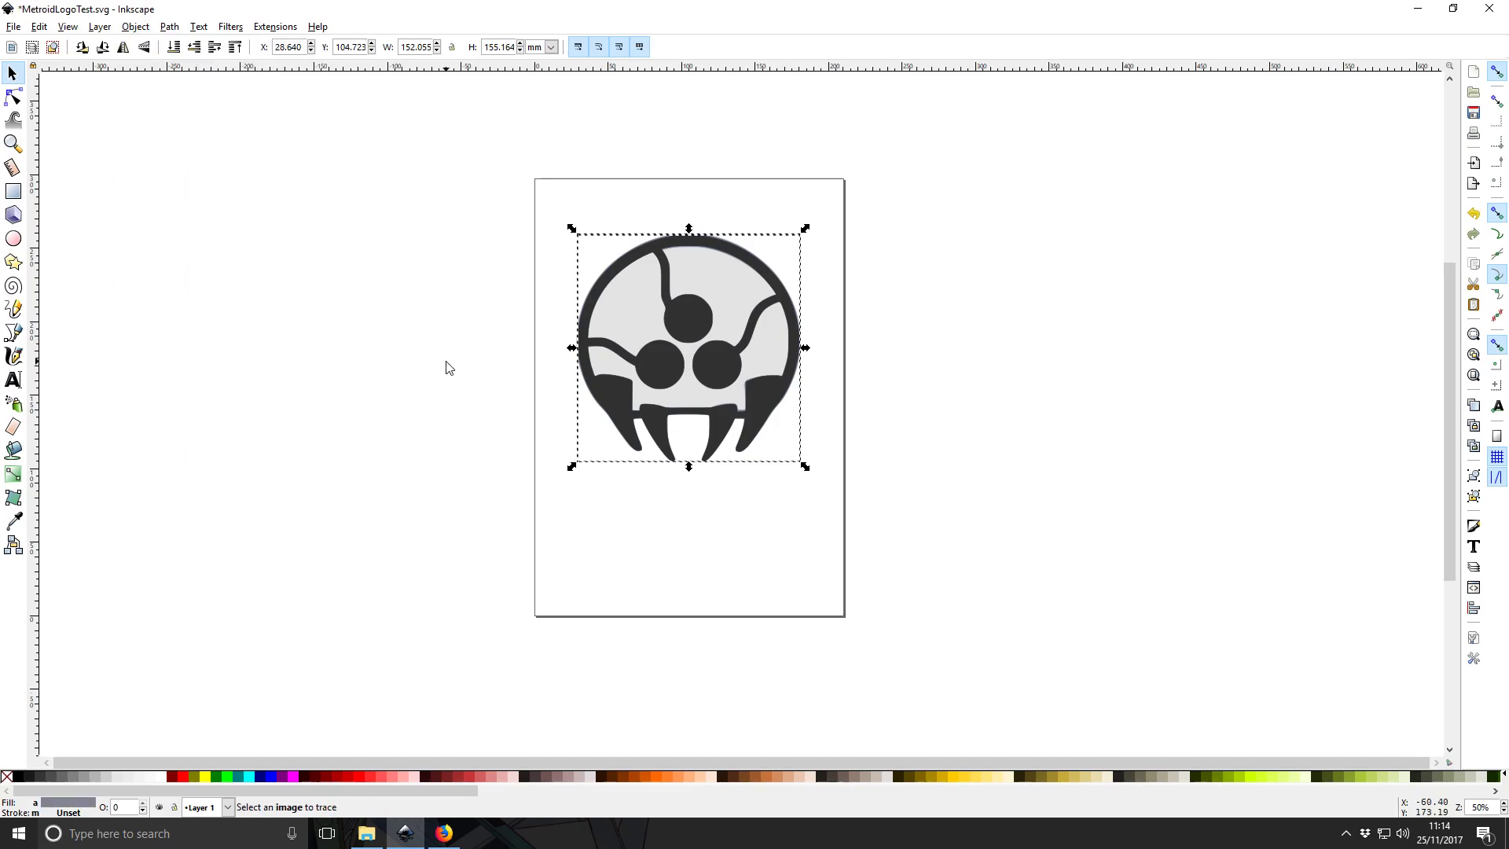
Drag the dark, grey and bluish logo copies off the page to both sides.
click(1010, 563)
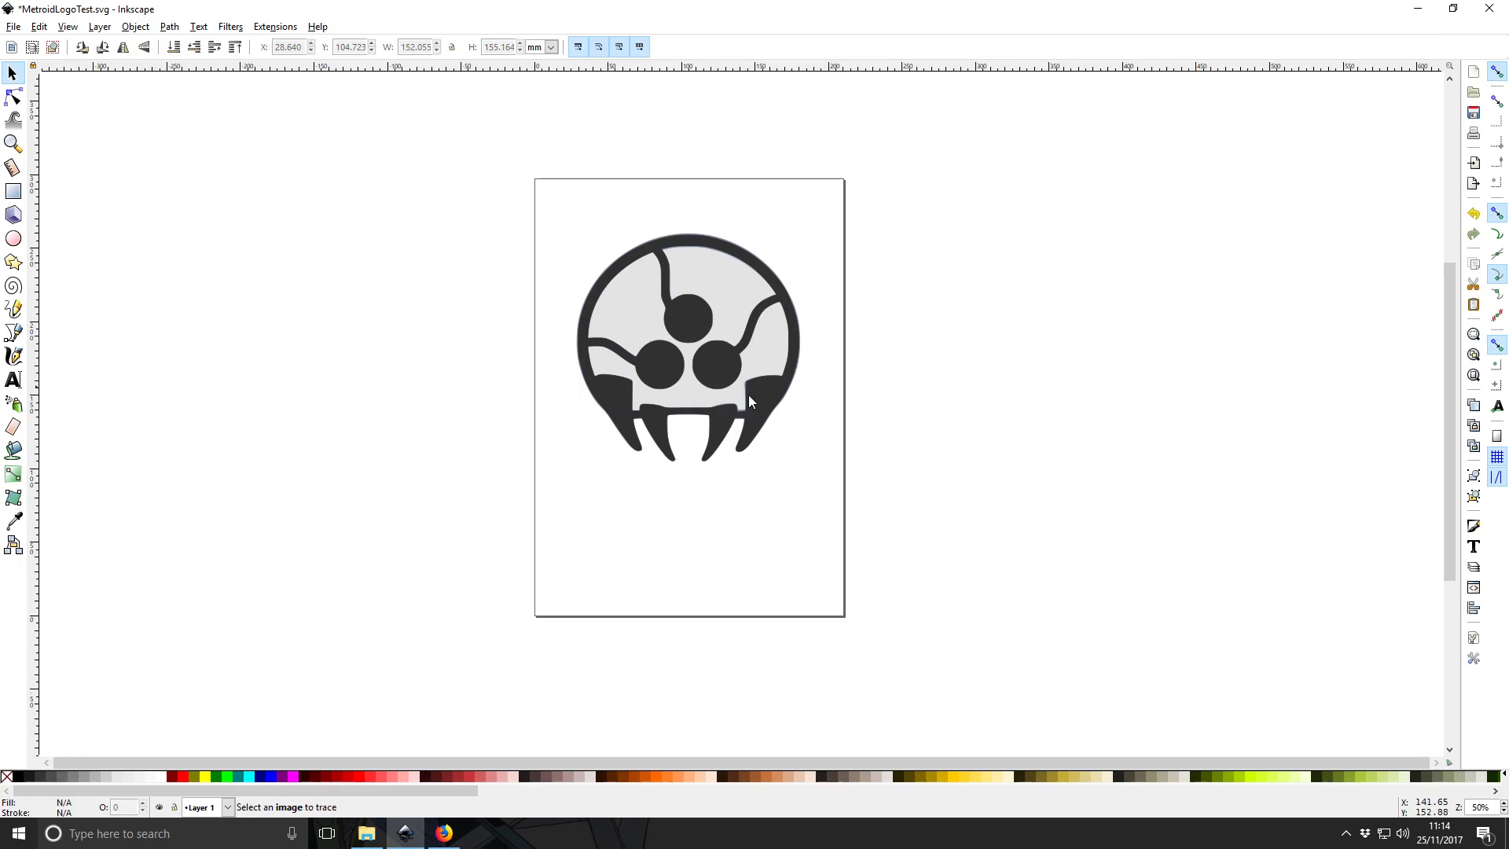
mouse_move(713, 360)
mouse_down()
mouse_move(865, 299)
mouse_move(1100, 252)
mouse_up()
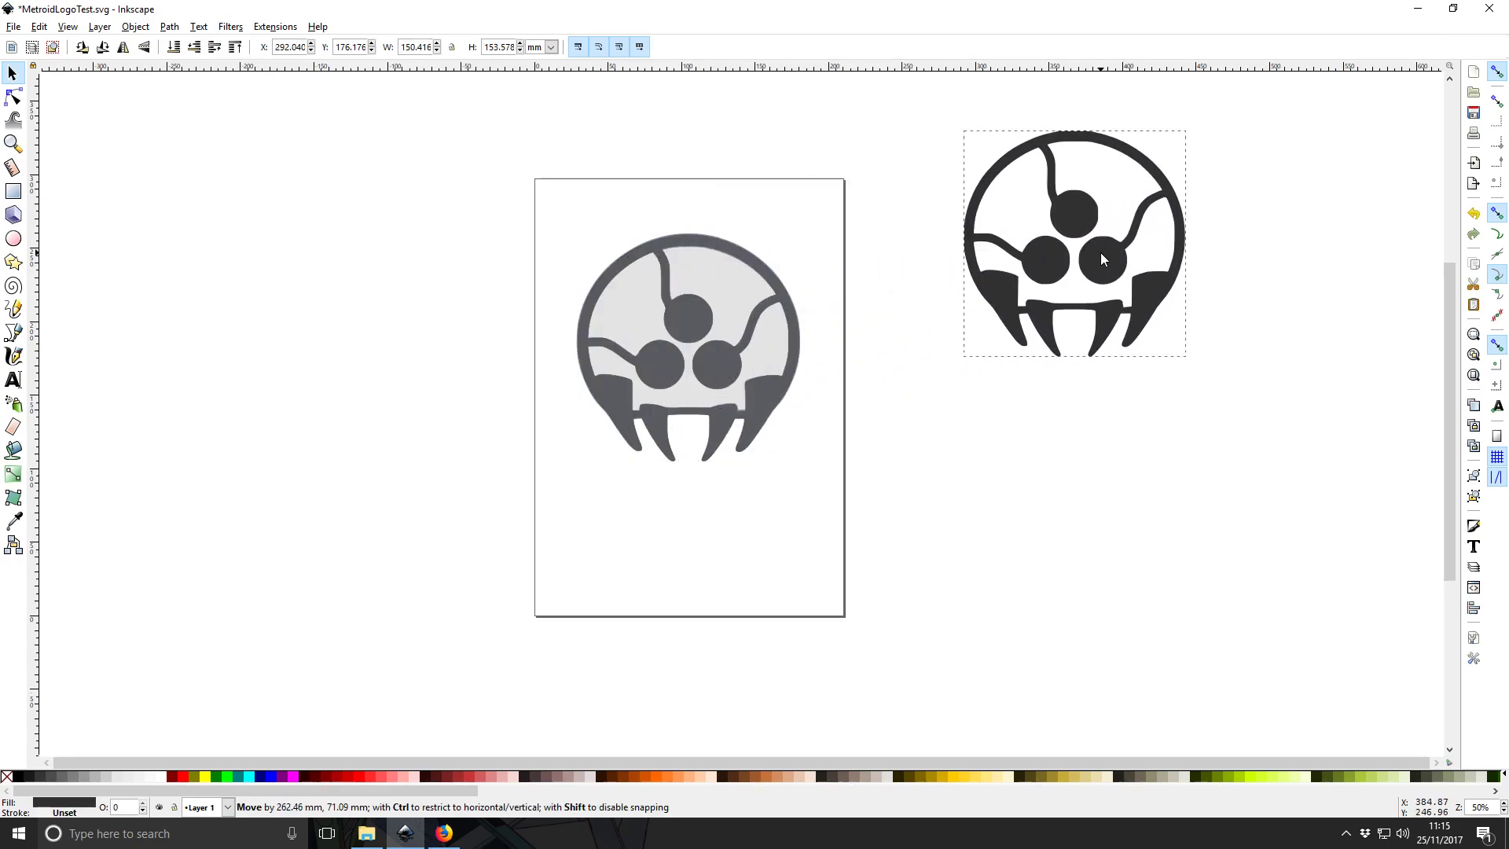
mouse_move(705, 353)
mouse_down()
mouse_move(1111, 479)
mouse_move(1129, 513)
mouse_up()
drag(700, 381, 331, 626)
drag(605, 367, 1278, 605)
drag(798, 401, 1356, 351)
Inspect each off-page copy's nodes with the Node tool, then return to the Selector.
click(759, 360)
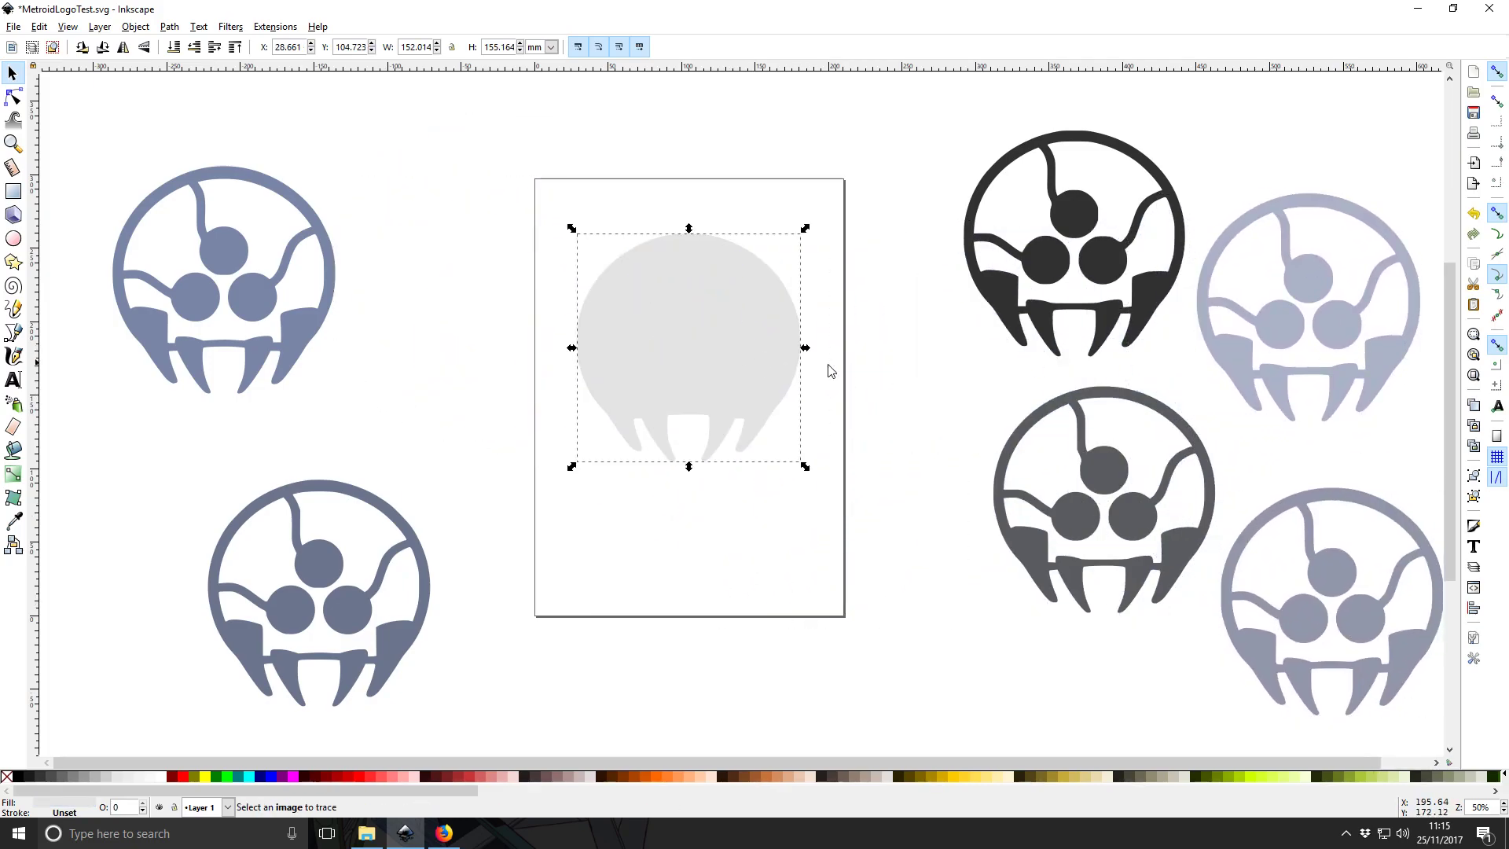
click(890, 385)
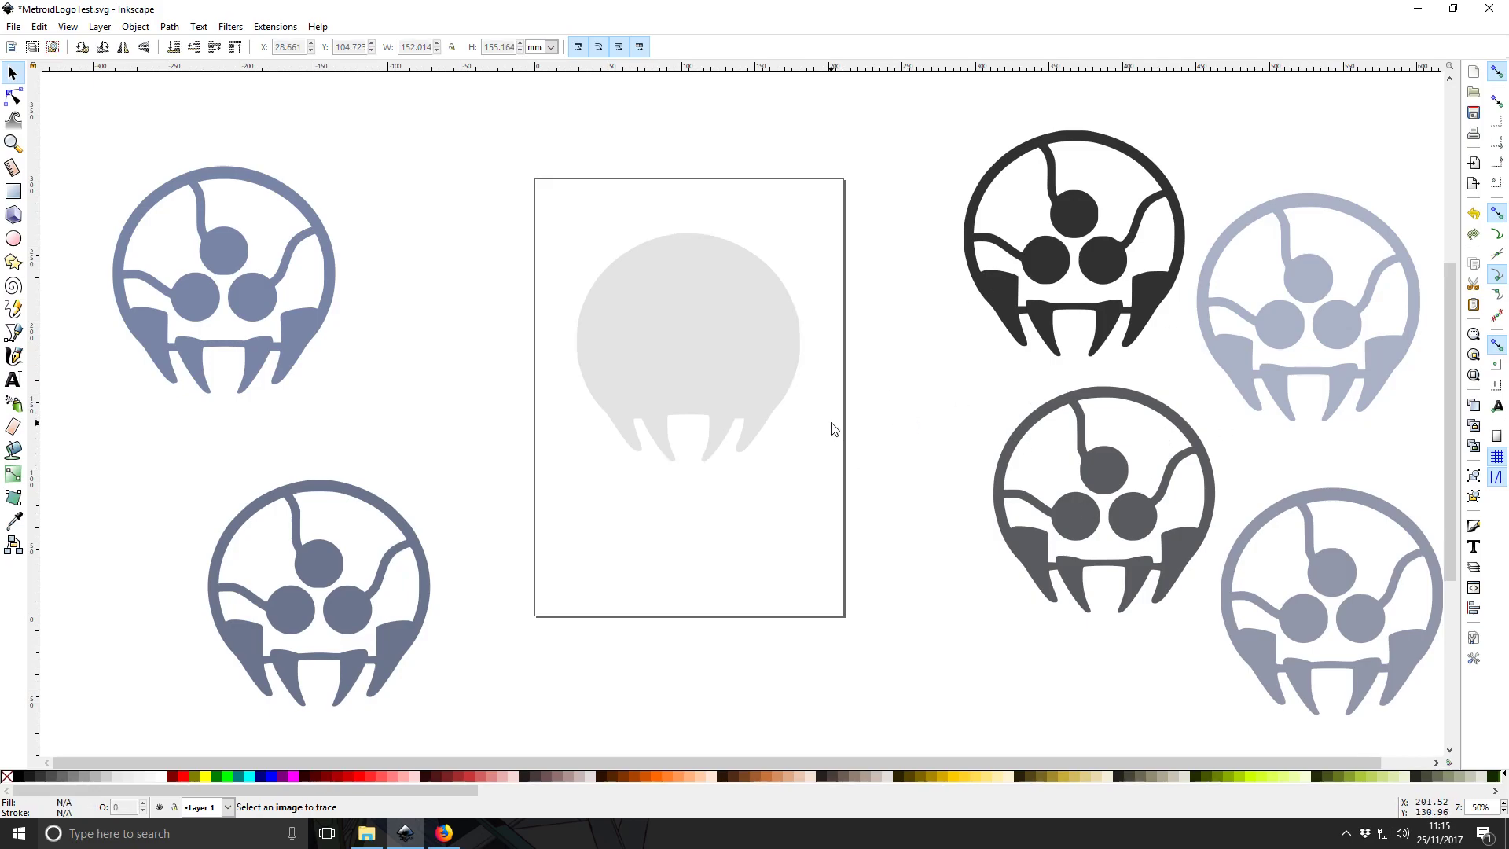
click(14, 98)
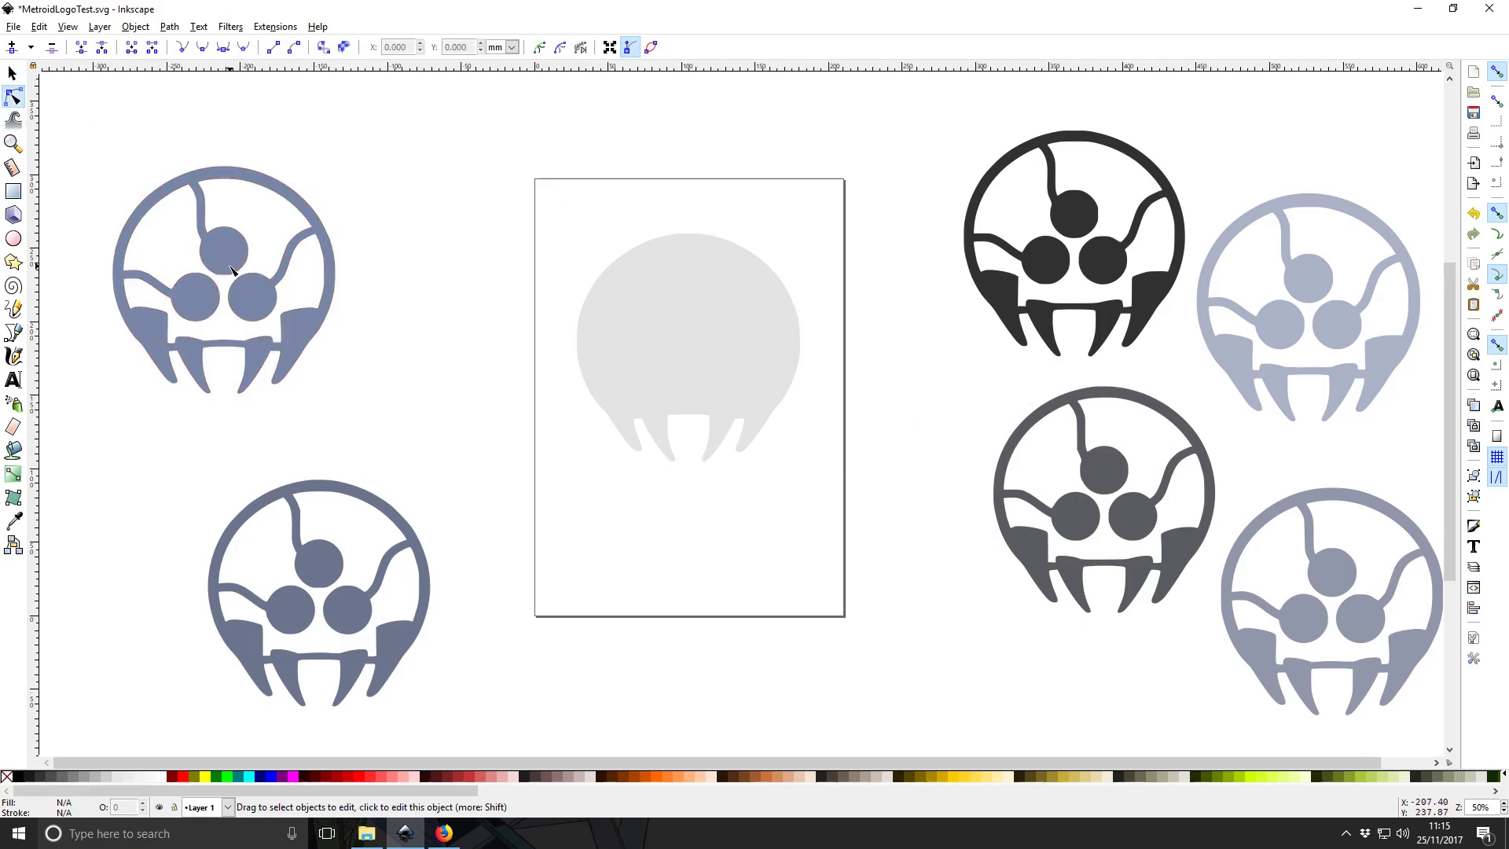
click(232, 269)
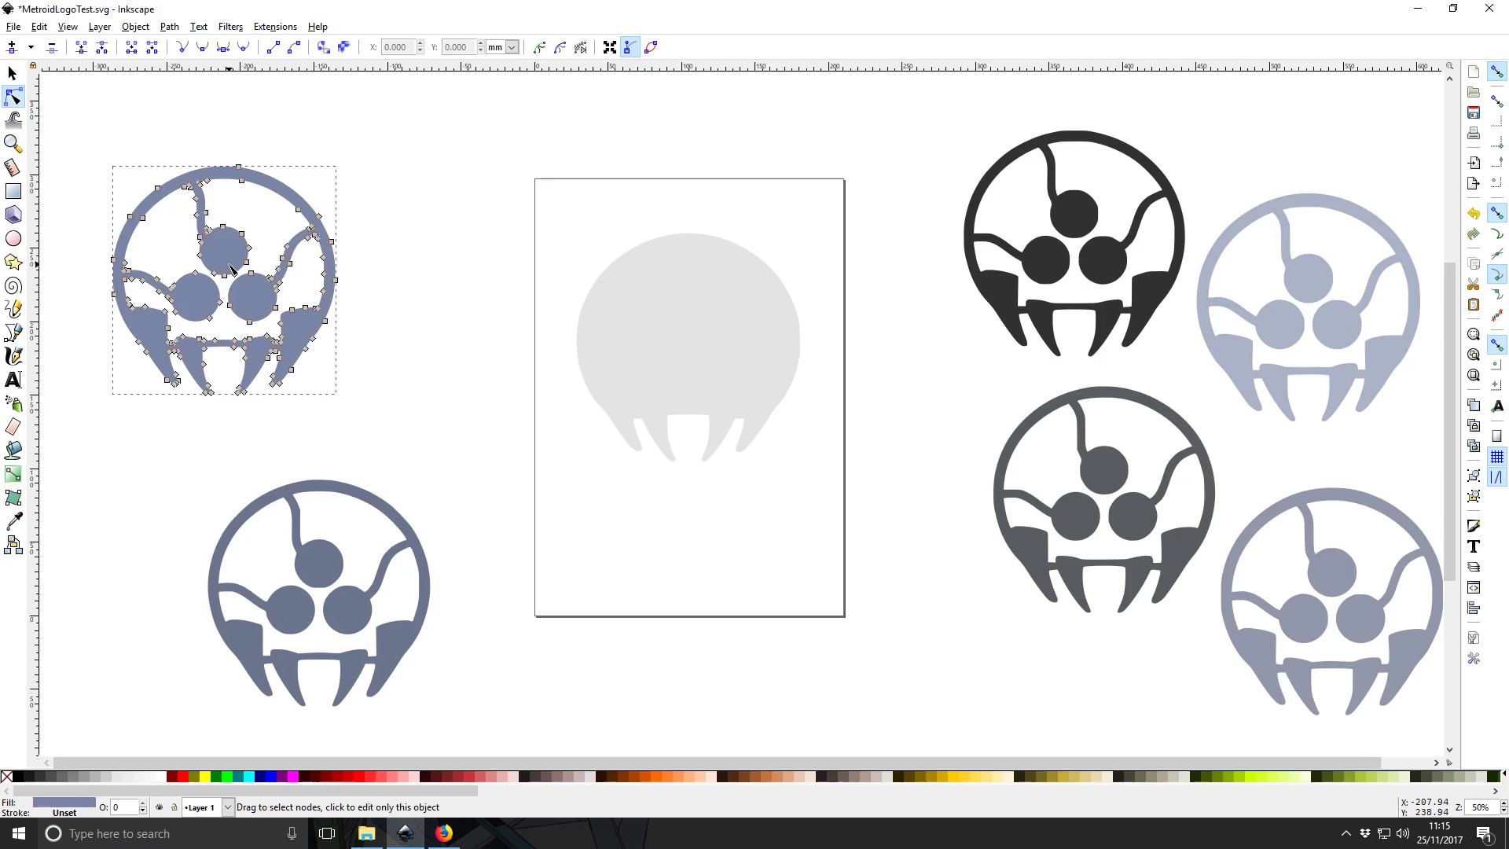
click(293, 512)
click(1023, 550)
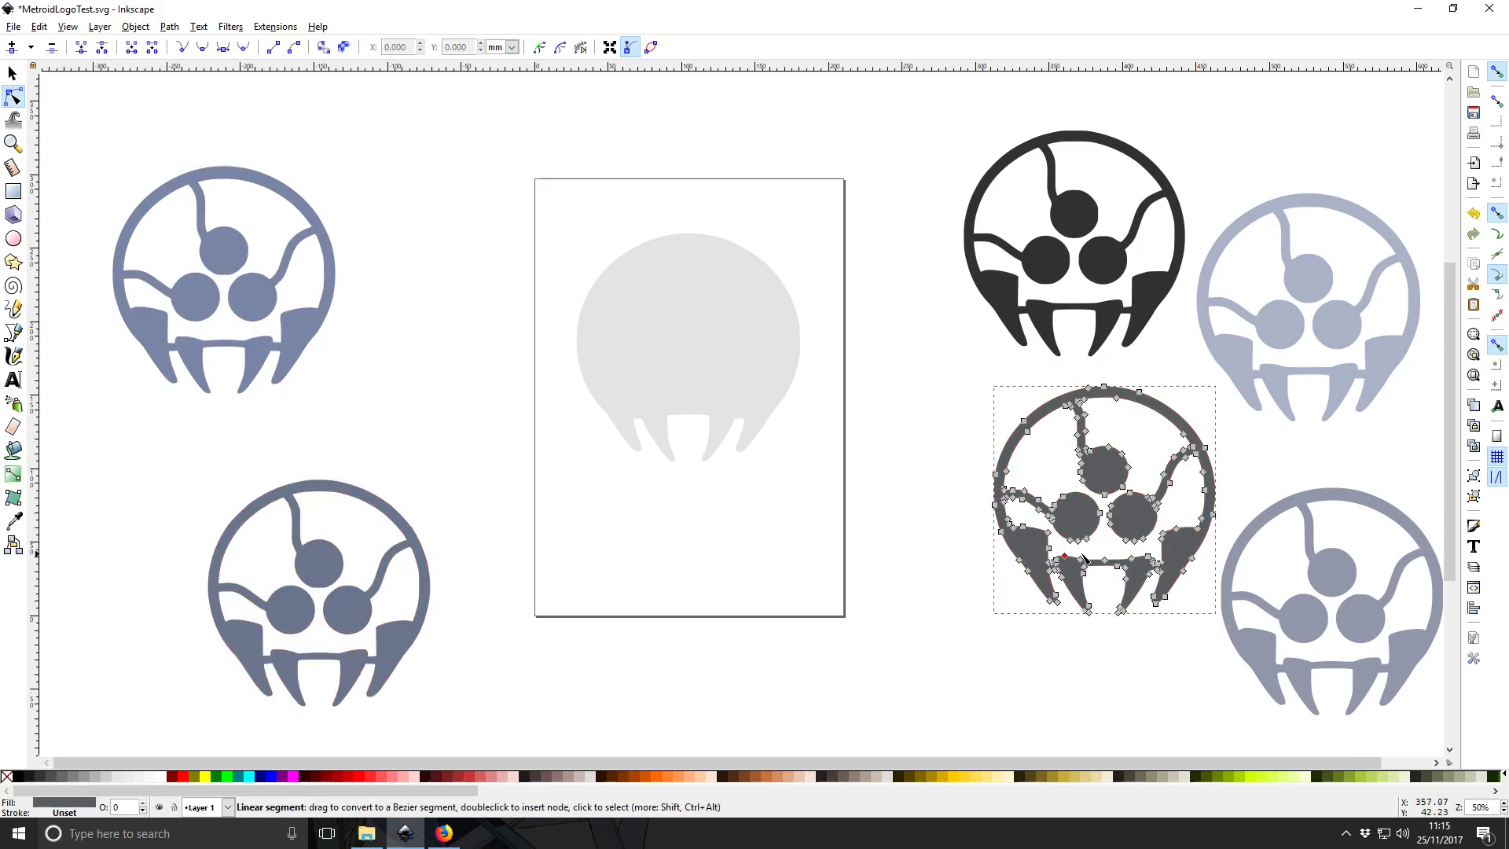
click(1330, 573)
click(1336, 338)
click(1107, 271)
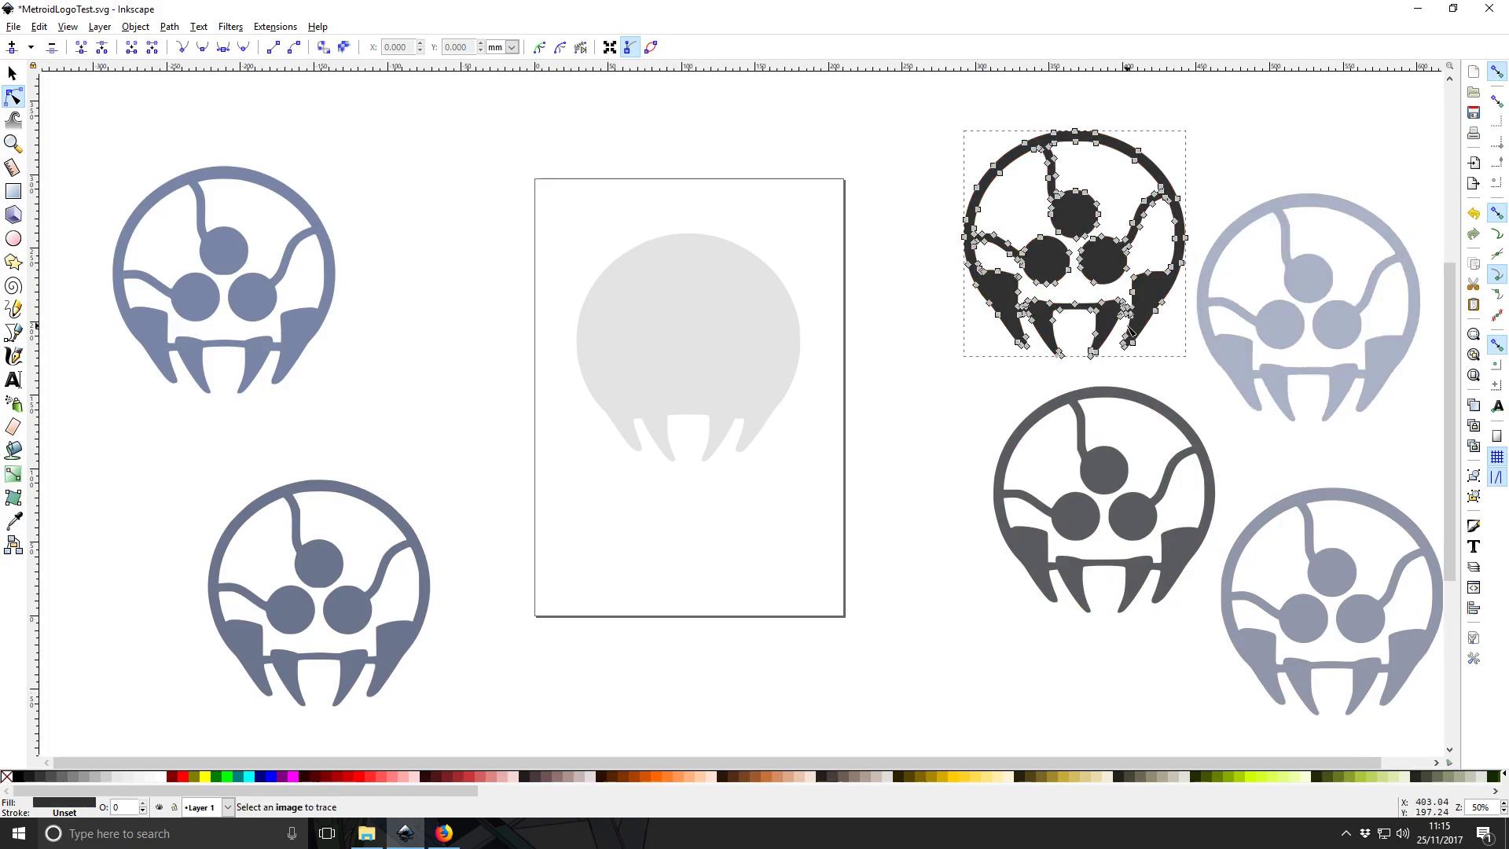
click(974, 375)
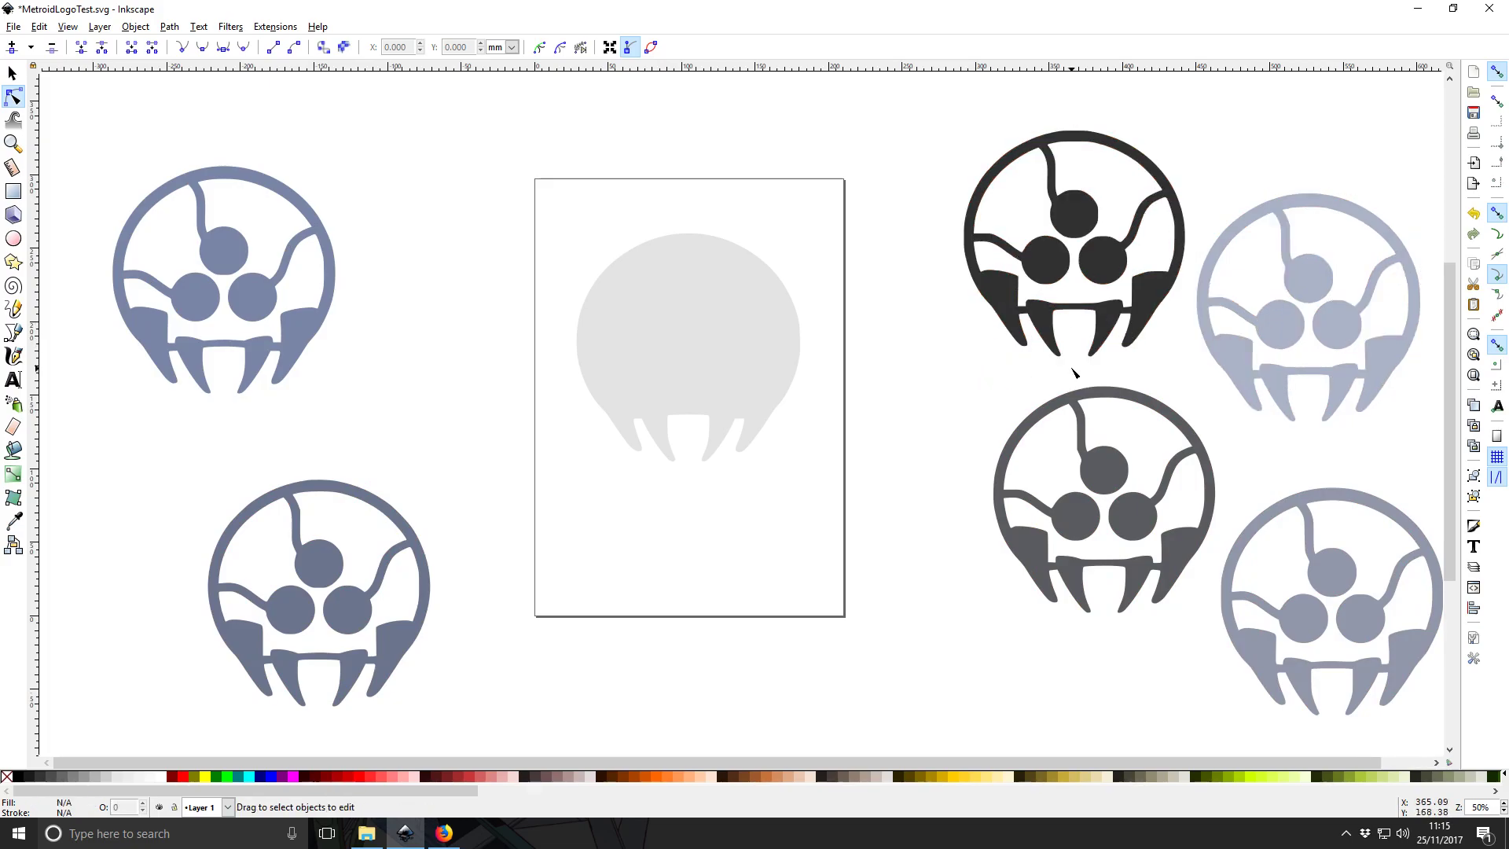
click(12, 73)
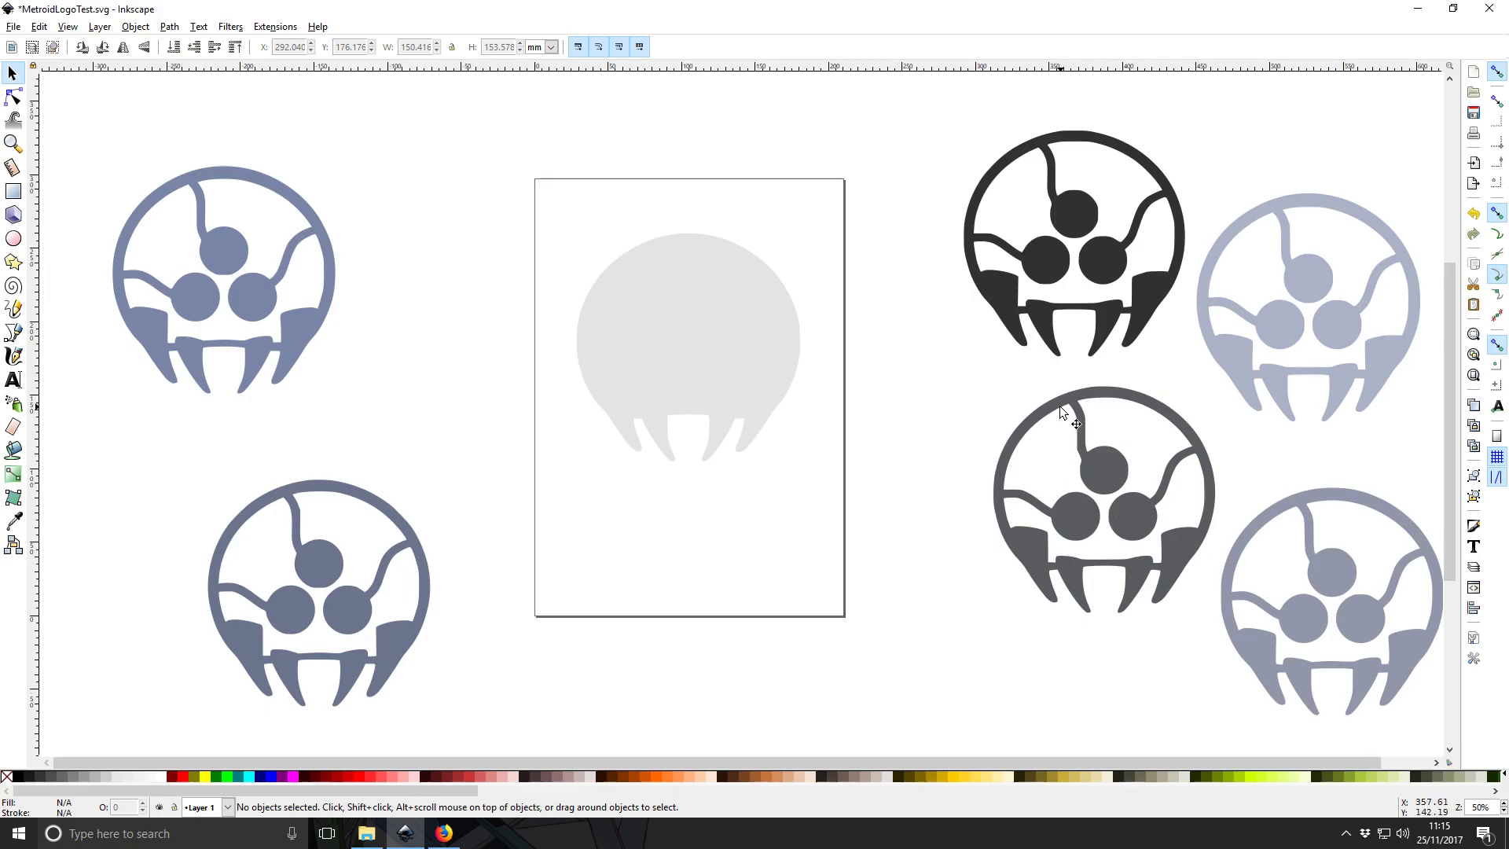
Delete the five unwanted grey and bluish logo copies around the page.
click(309, 314)
key(Delete)
click(337, 616)
key(Delete)
click(1004, 542)
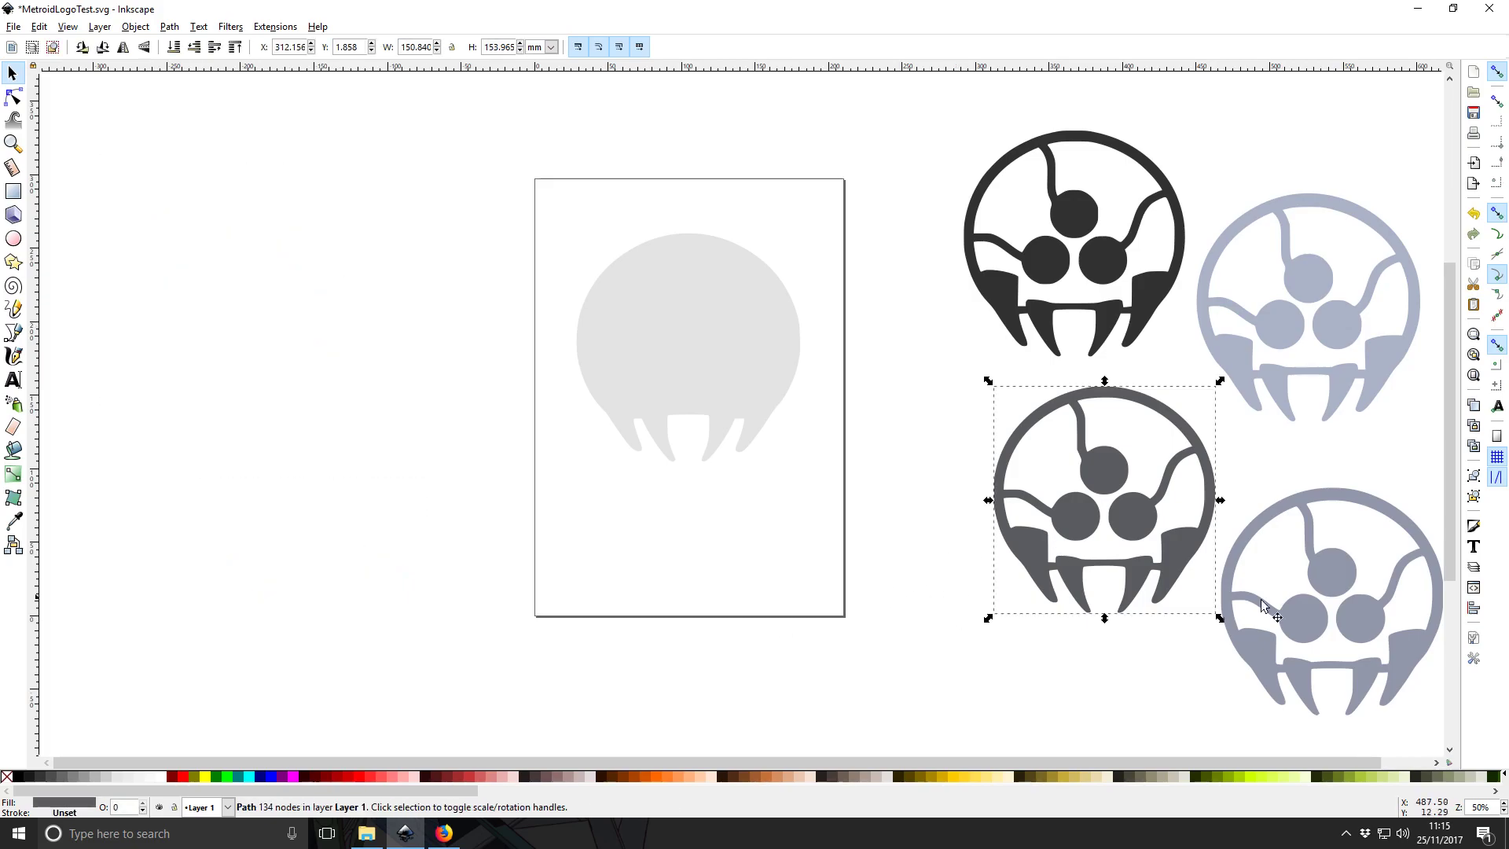
key(Delete)
click(1339, 602)
key(Delete)
click(1317, 323)
key(Delete)
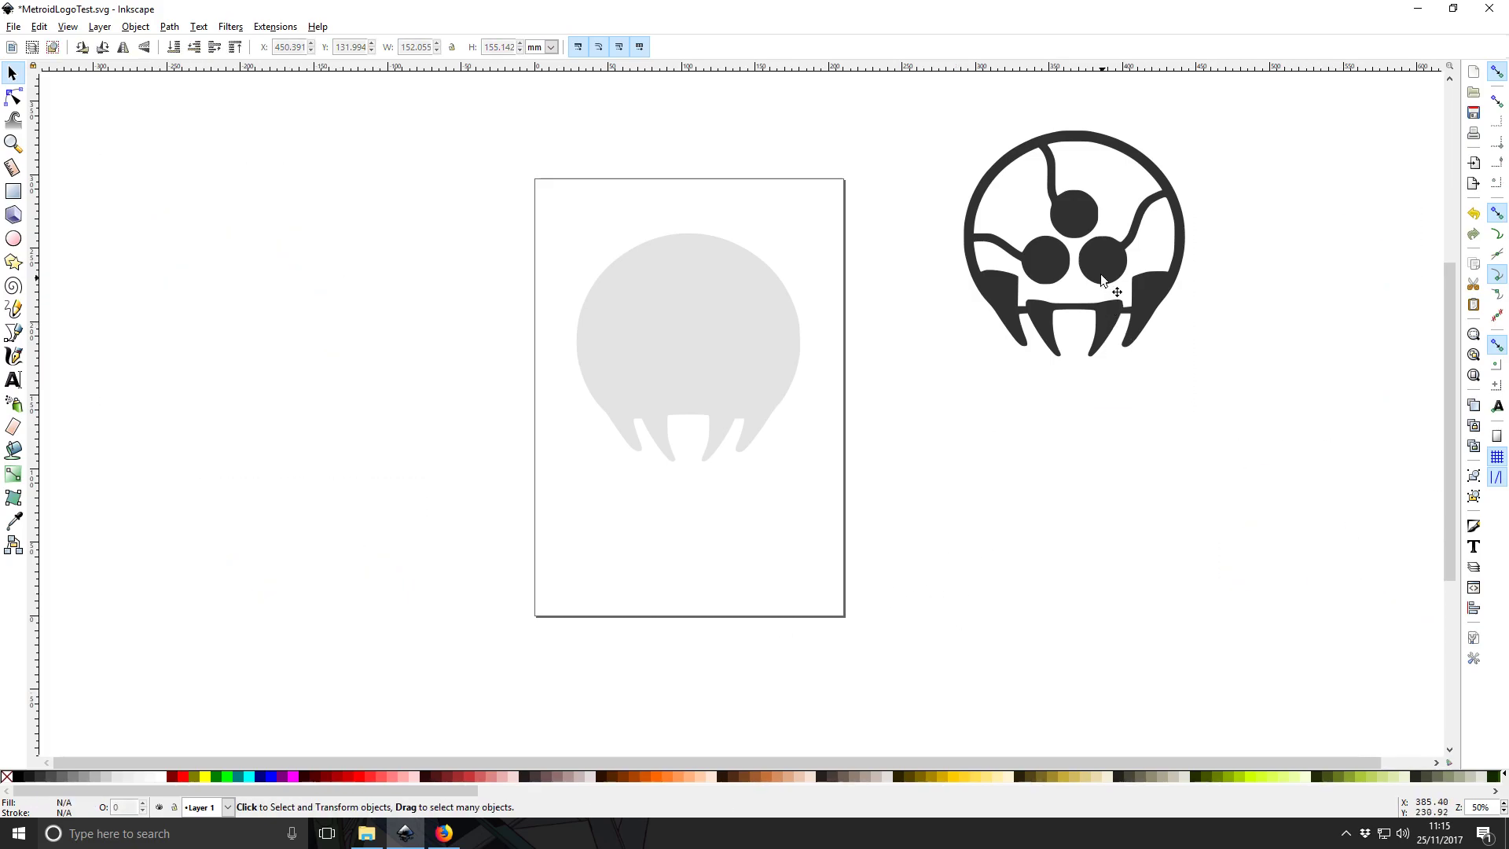
Place the remaining dark logo on the page over the grey silhouette.
click(1095, 262)
drag(1107, 261, 727, 363)
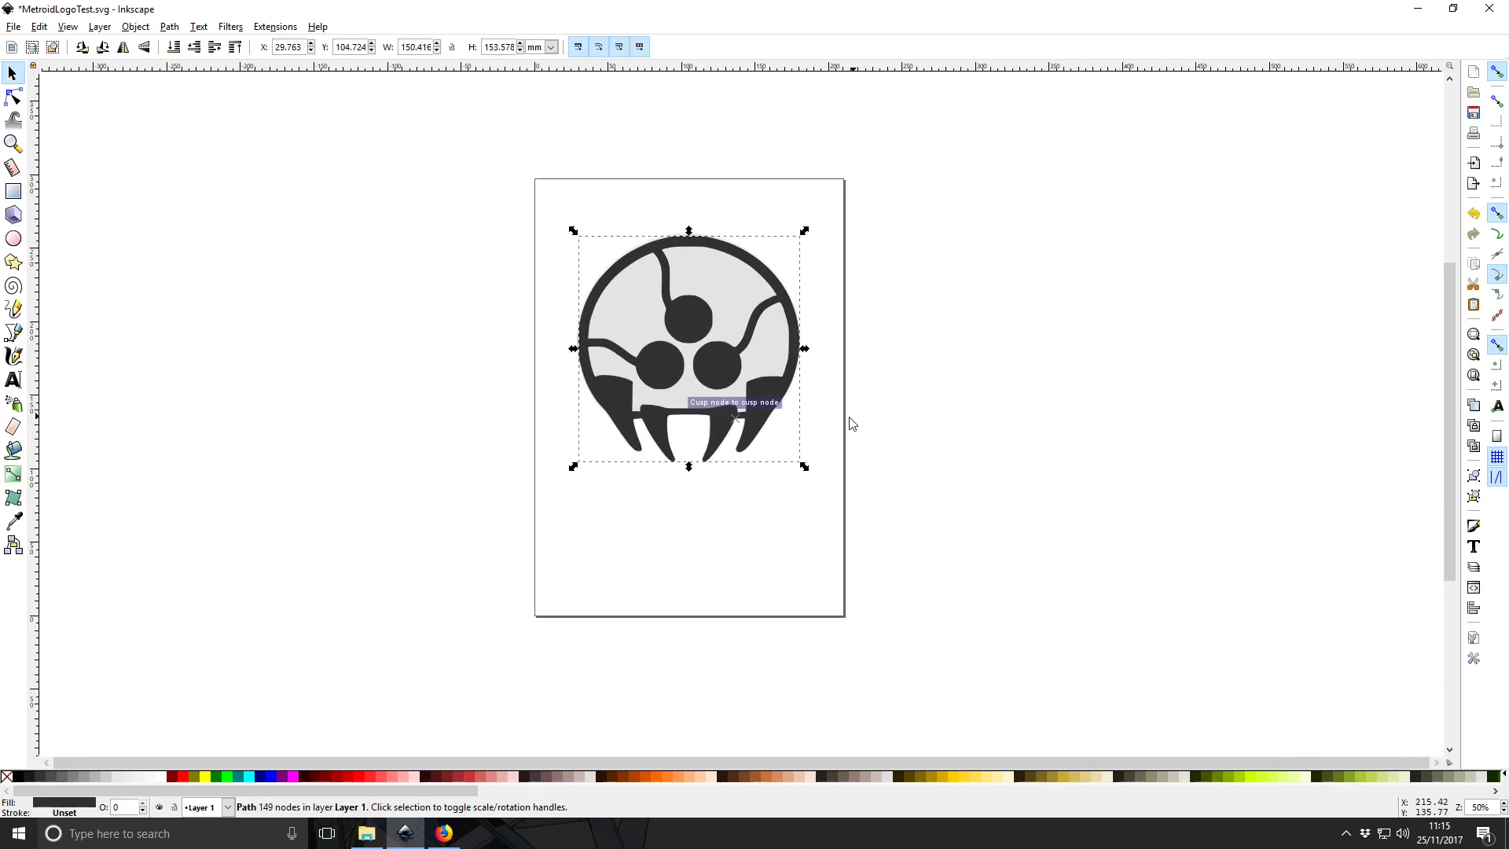
click(695, 517)
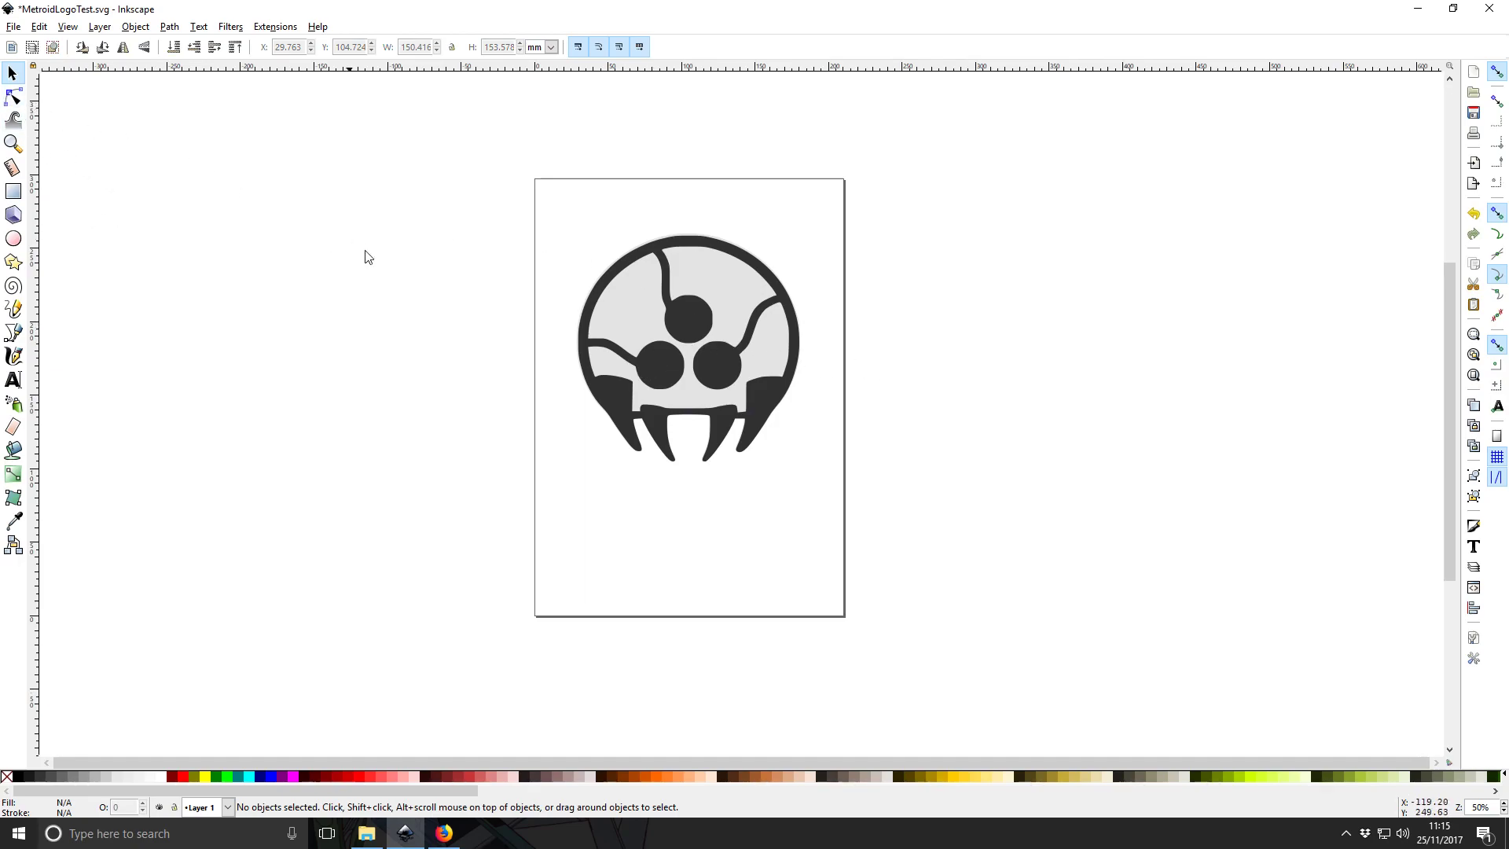
click(679, 313)
Zoom in closely on the dark logo's edges over the grey silhouette.
click(13, 96)
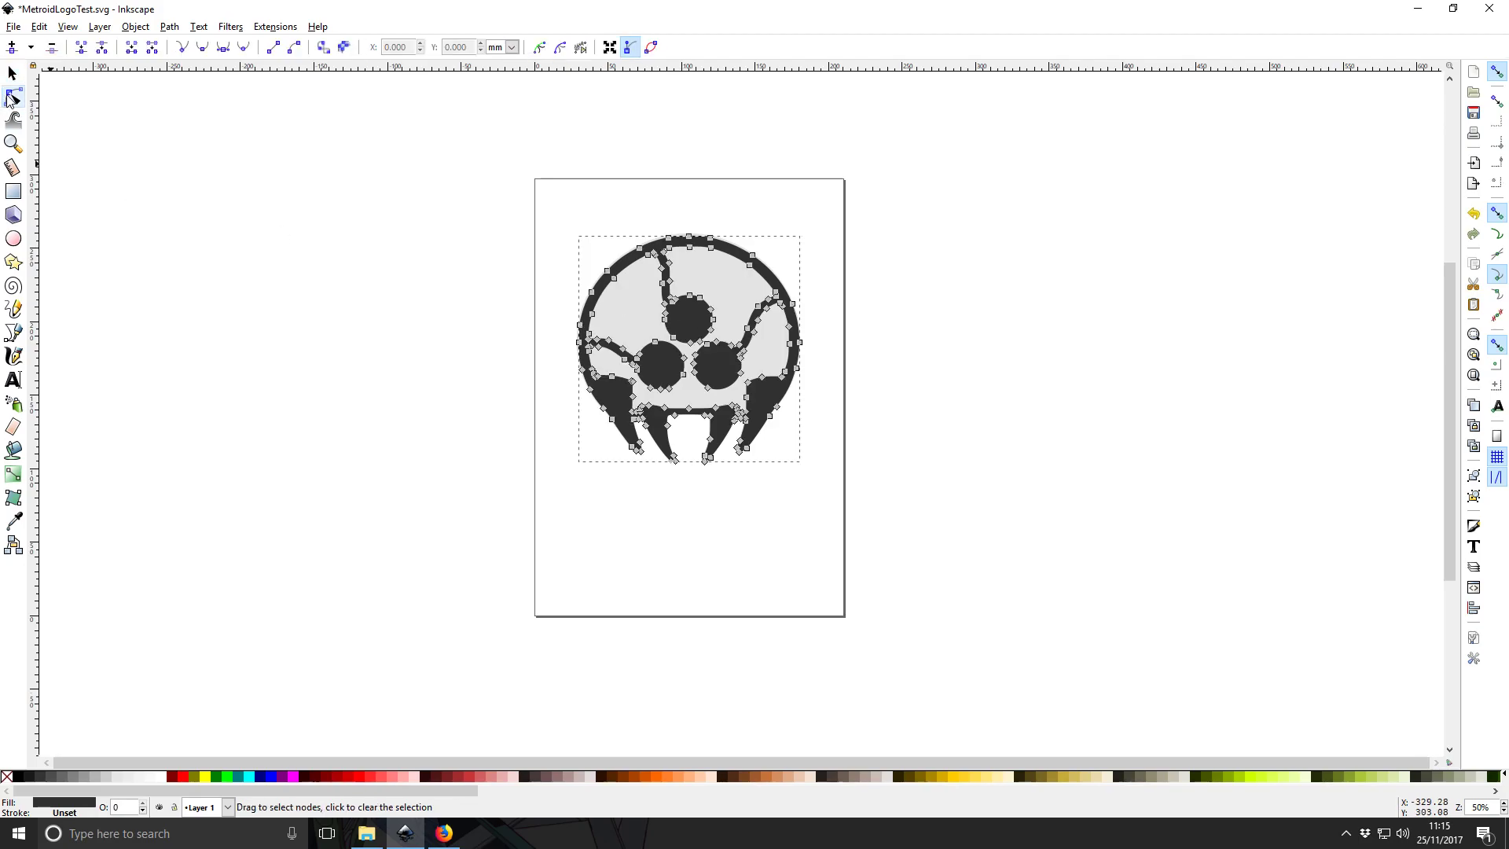
scroll(660, 353, up, 3)
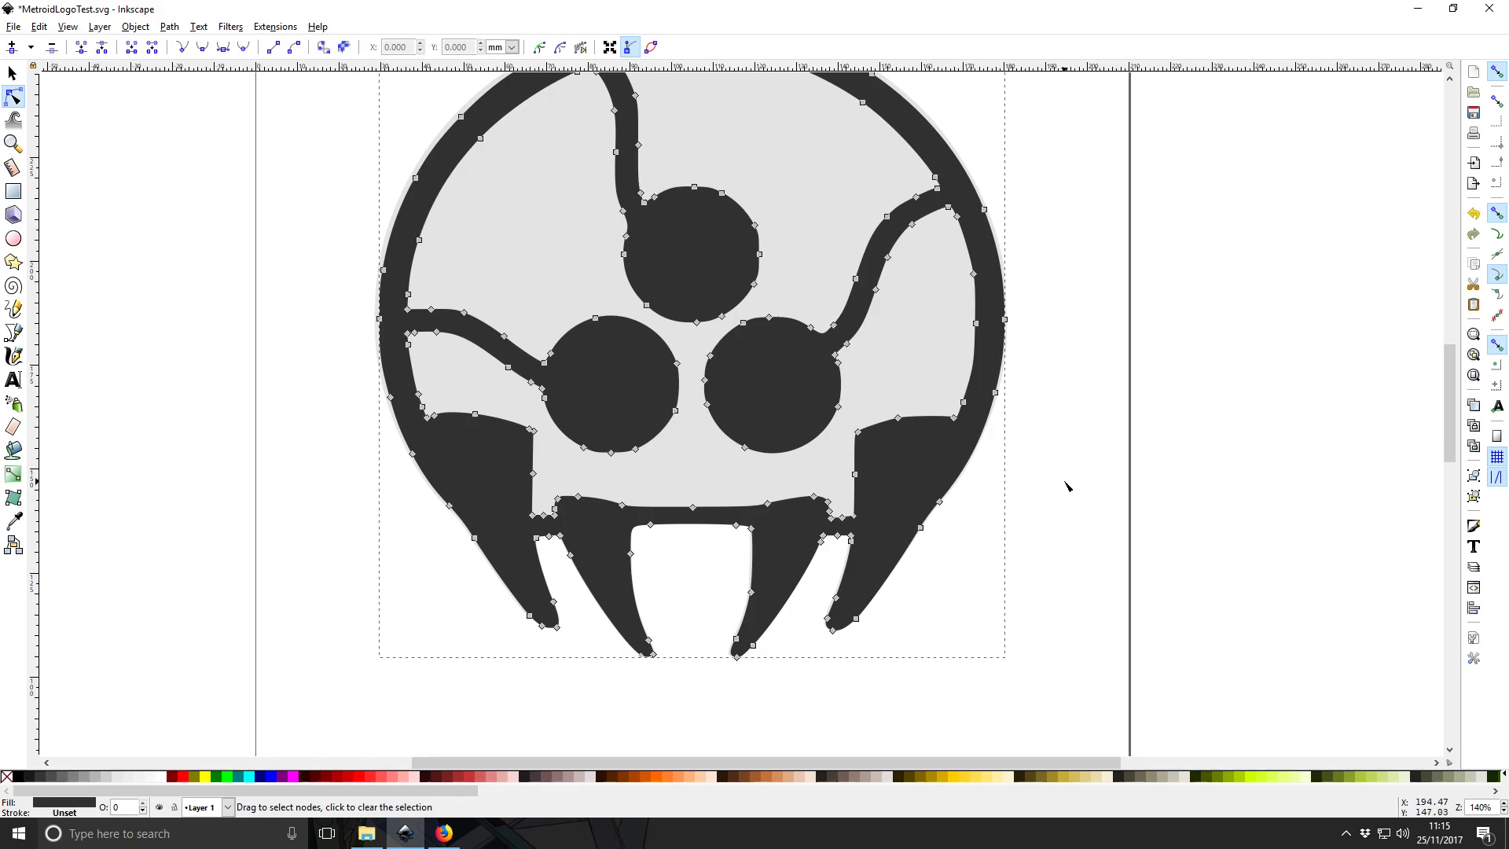
click(1069, 456)
scroll(1069, 456, up, 2)
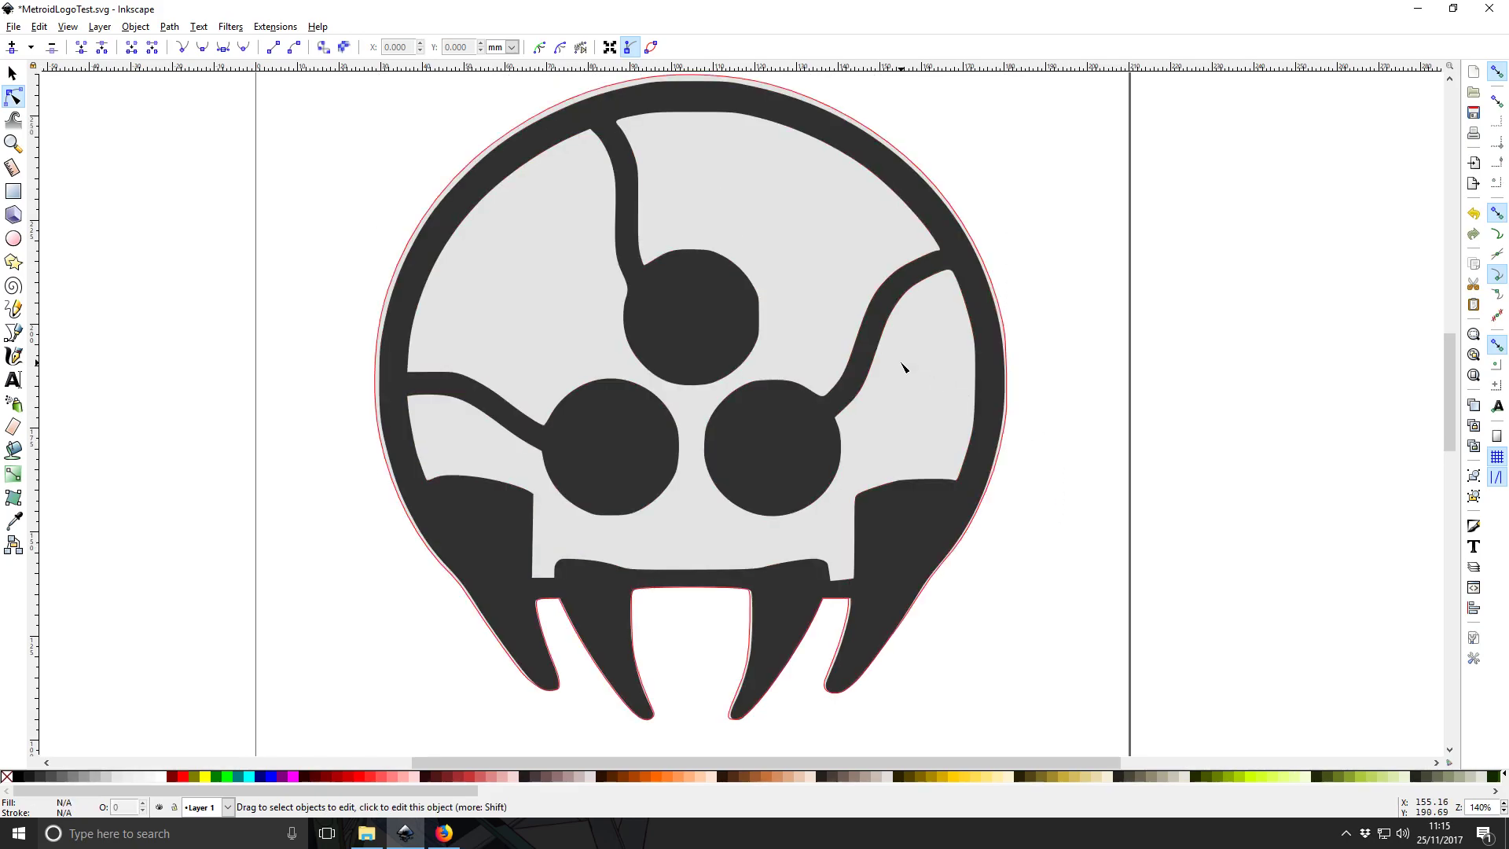
scroll(1045, 243, up, 1)
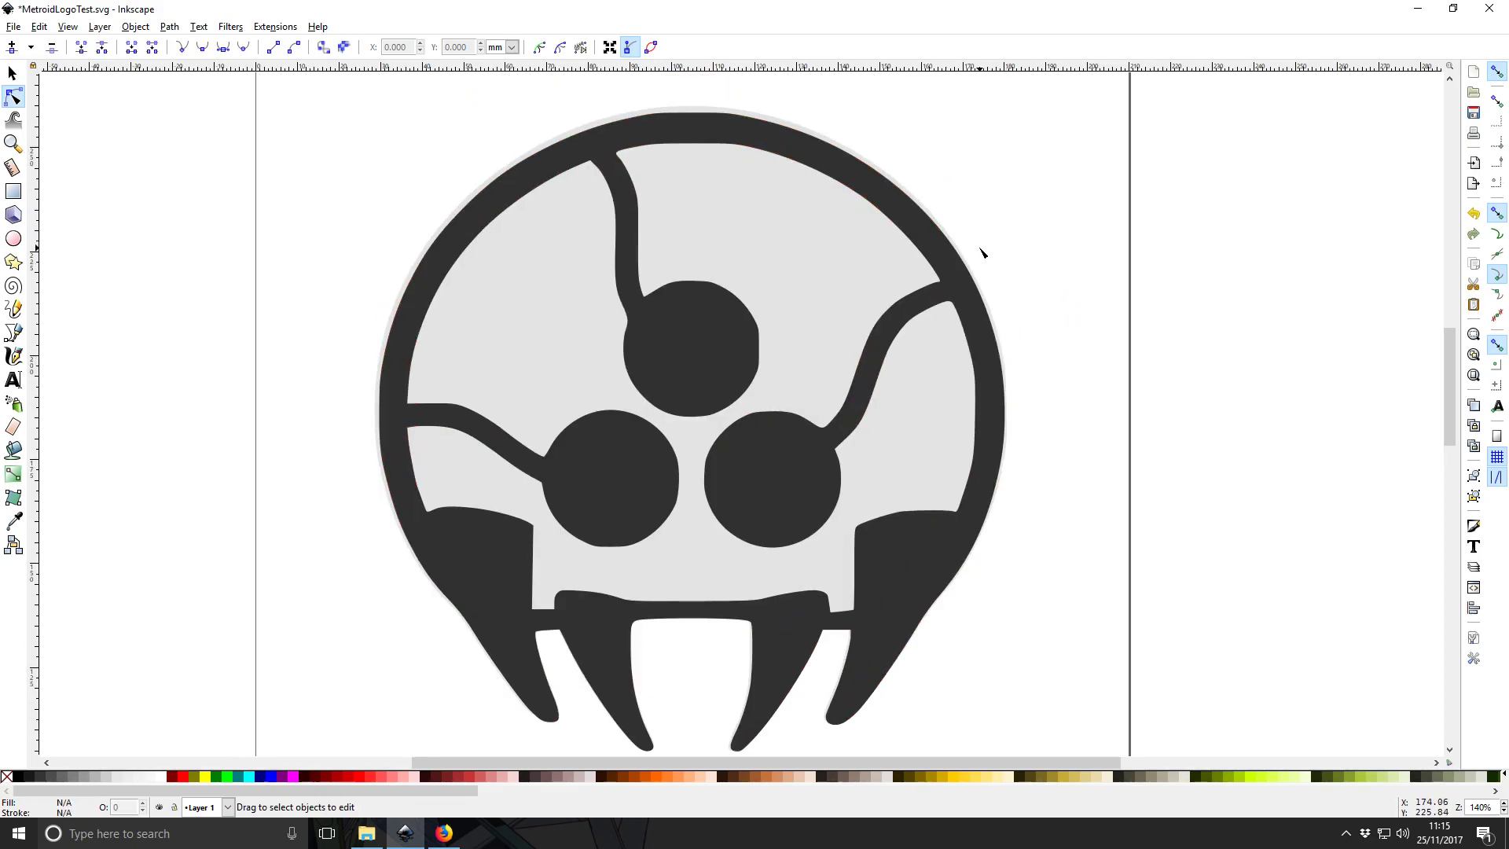
click(13, 73)
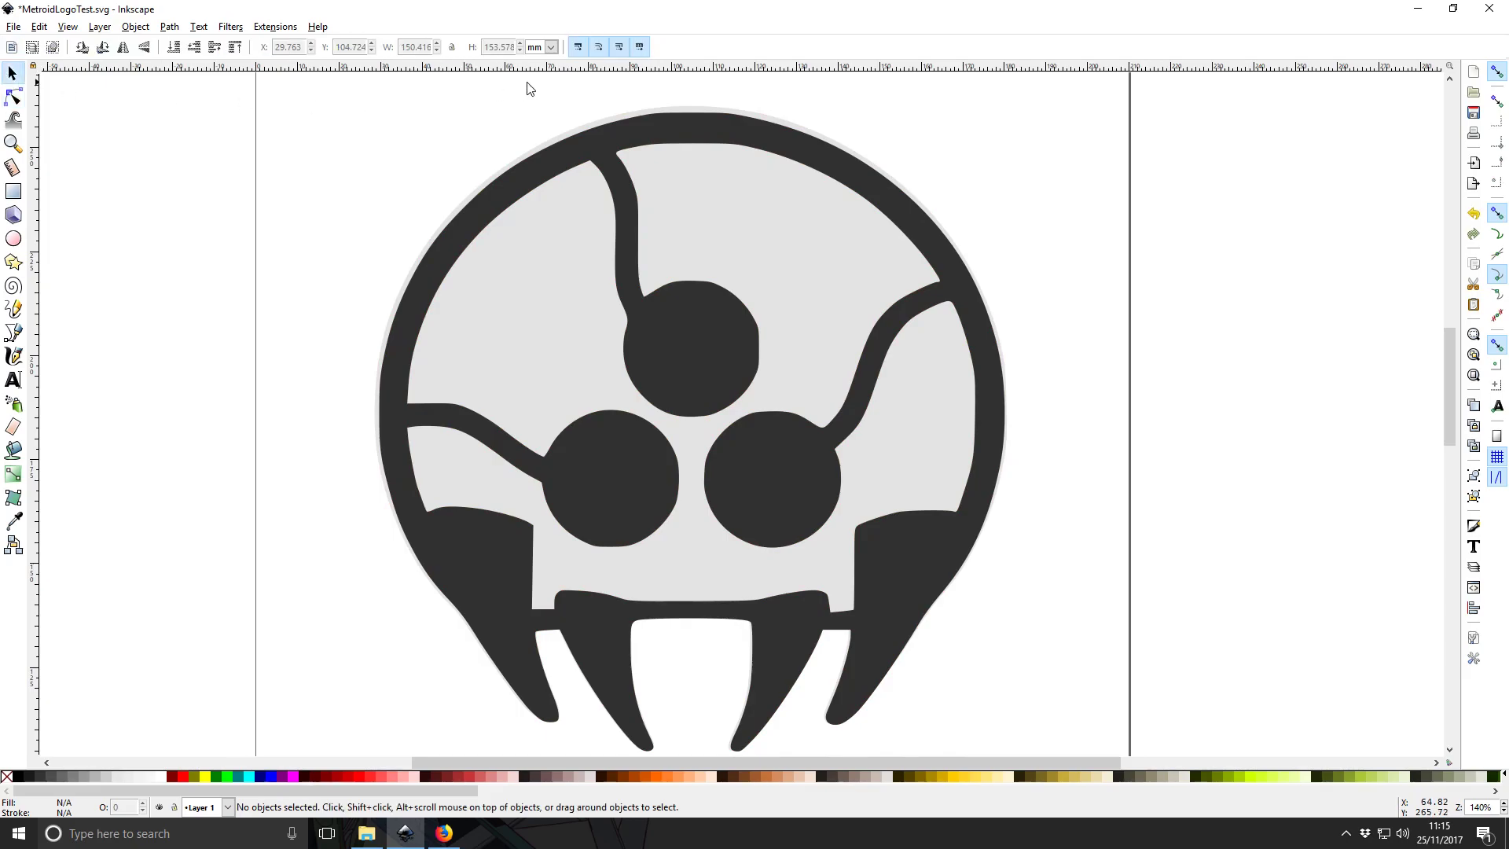
scroll(678, 146, up, 3)
scroll(535, 299, up, 2)
Nudge the dark logo into alignment with the silhouette at X 29.550, Y 104.646 mm.
click(490, 487)
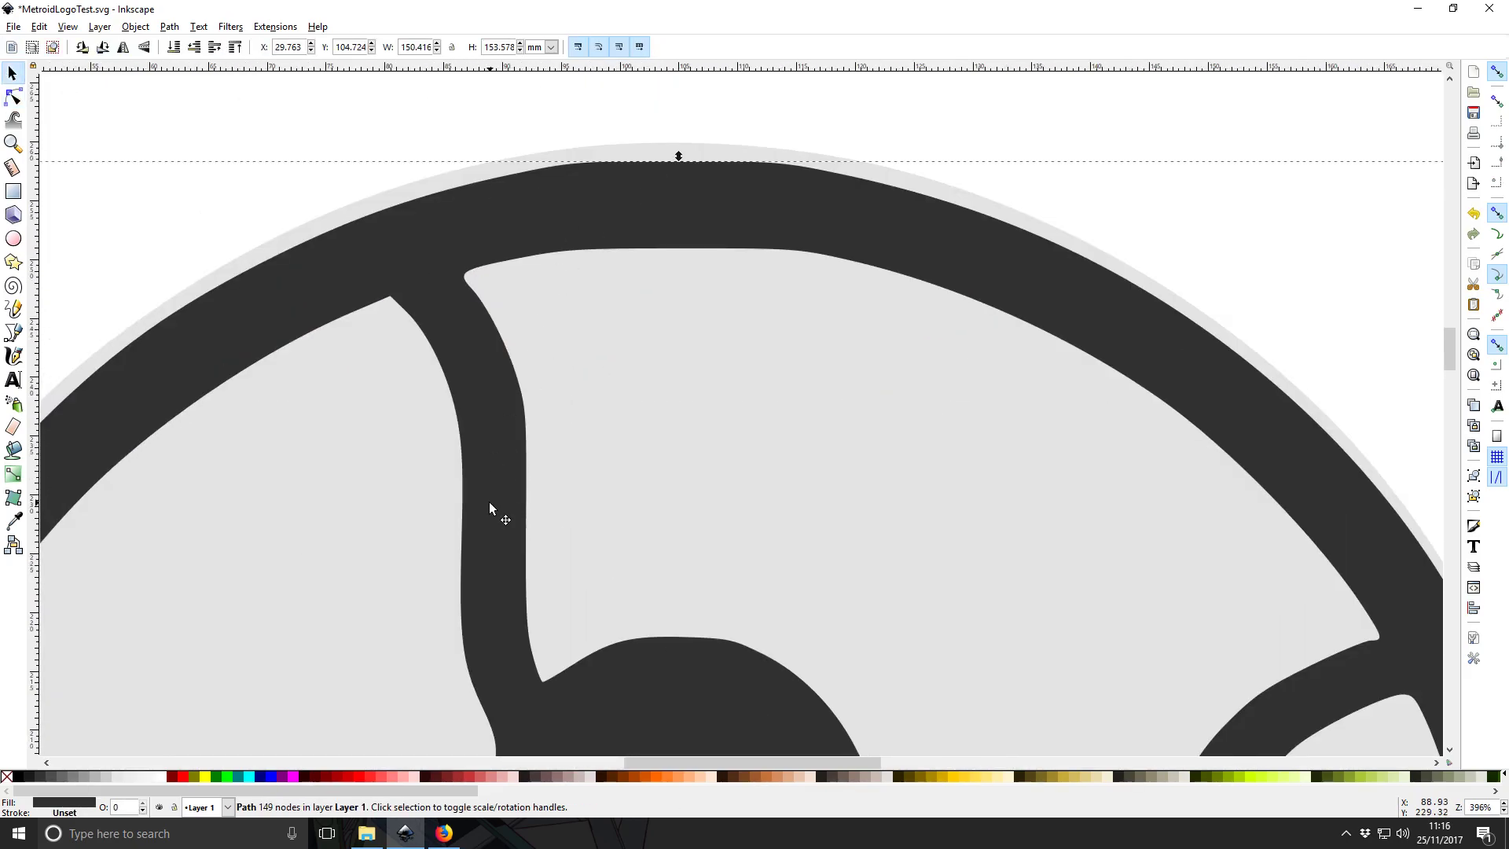
drag(489, 502, 483, 483)
scroll(581, 459, down, 8)
scroll(582, 465, down, 10)
scroll(637, 404, down, 2)
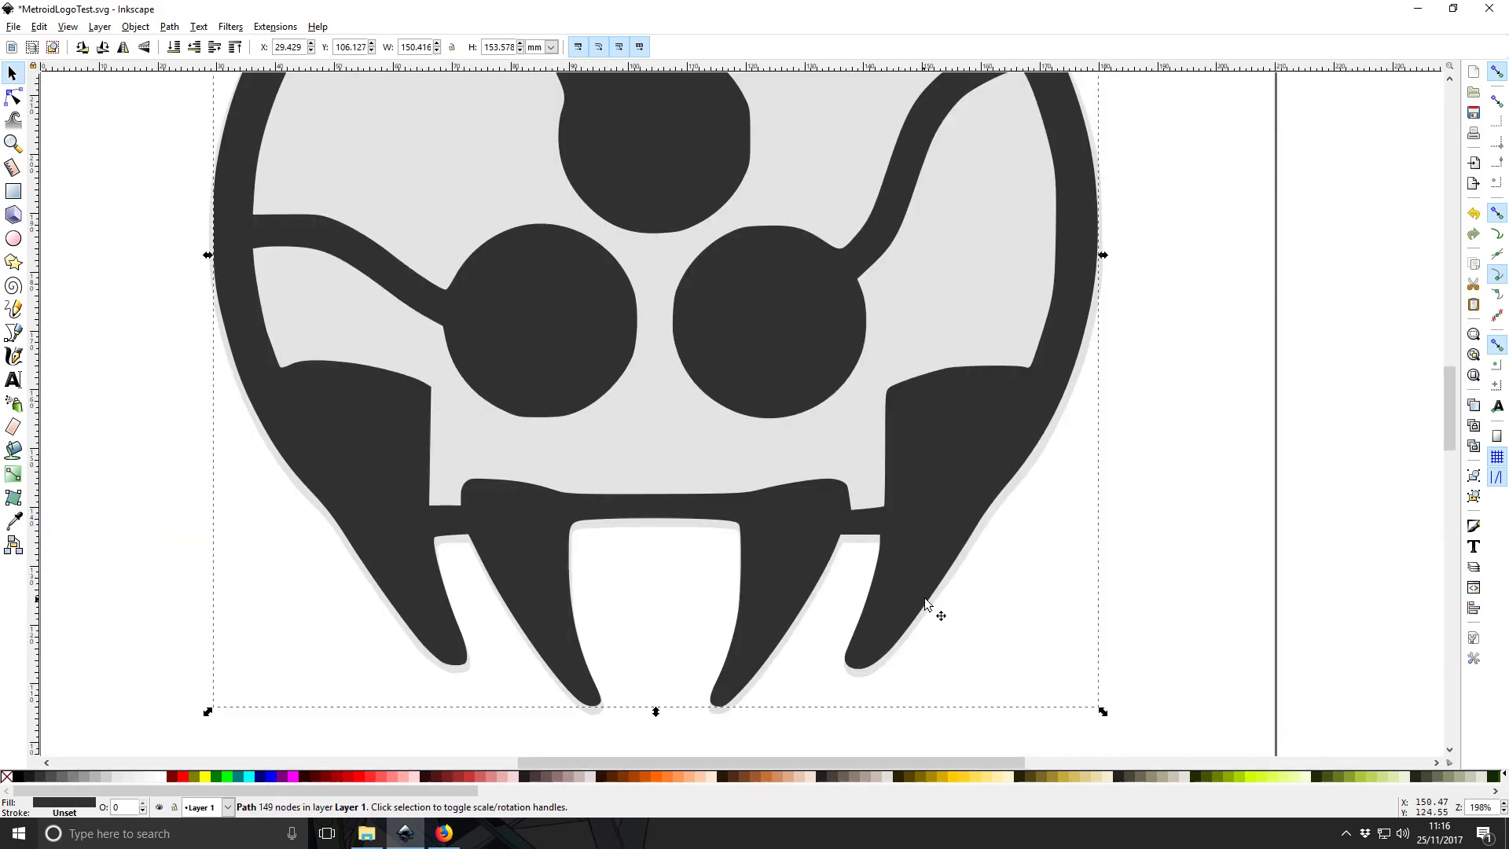
scroll(1013, 542, up, 2)
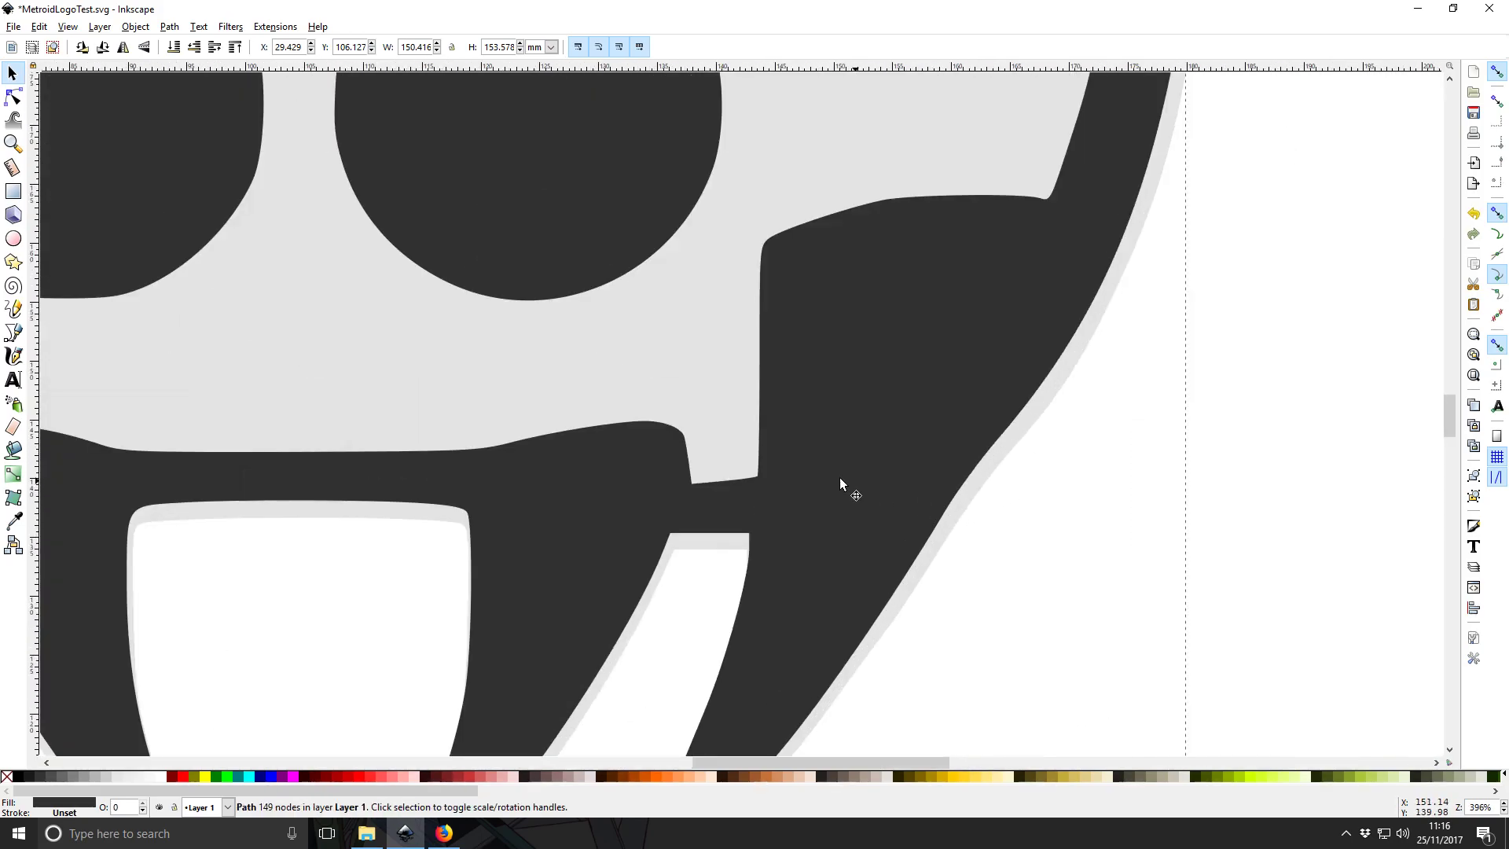
scroll(415, 396, down, 3)
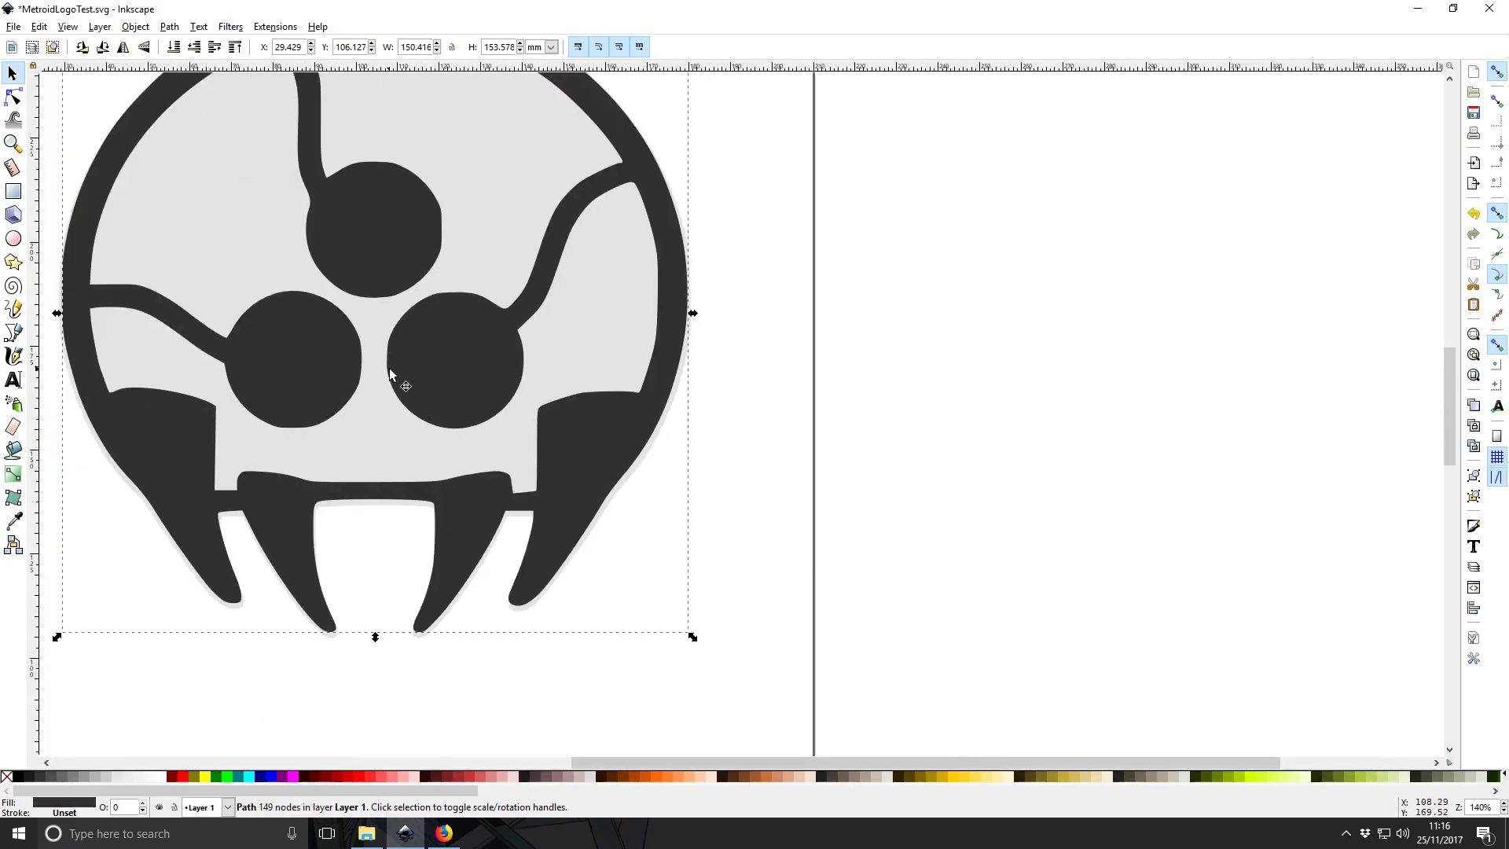
scroll(291, 352, up, 4)
mouse_move(351, 307)
mouse_down()
mouse_move(352, 355)
mouse_move(357, 333)
mouse_up()
Re-save MetroidLogoTest.svg and open the SVG Logos folder, now listing it at 10.5 KB.
click(734, 556)
scroll(246, 349, up, 2)
scroll(247, 349, down, 1)
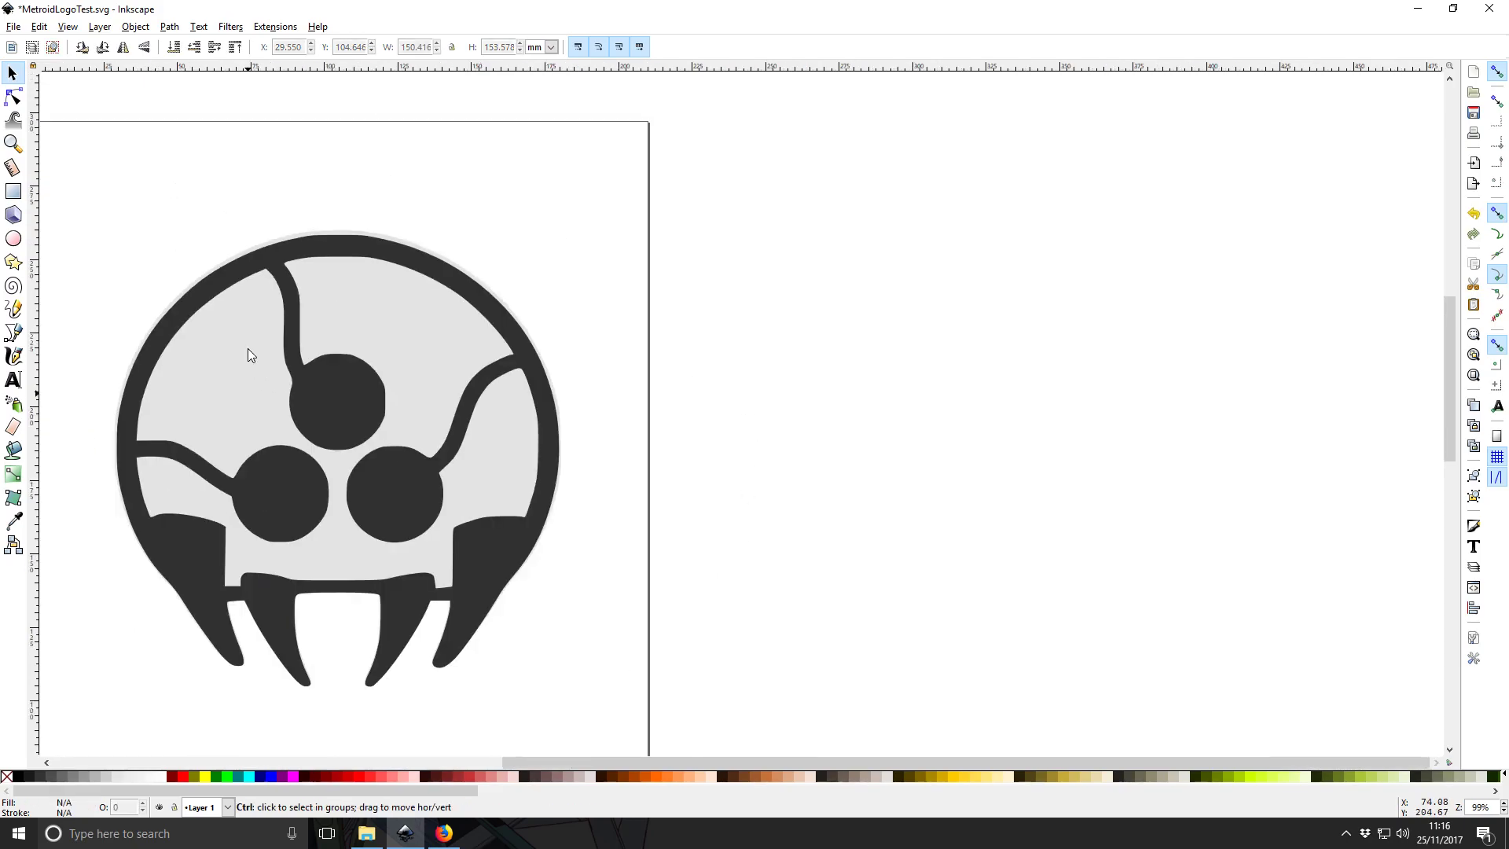
scroll(189, 195, left, 6)
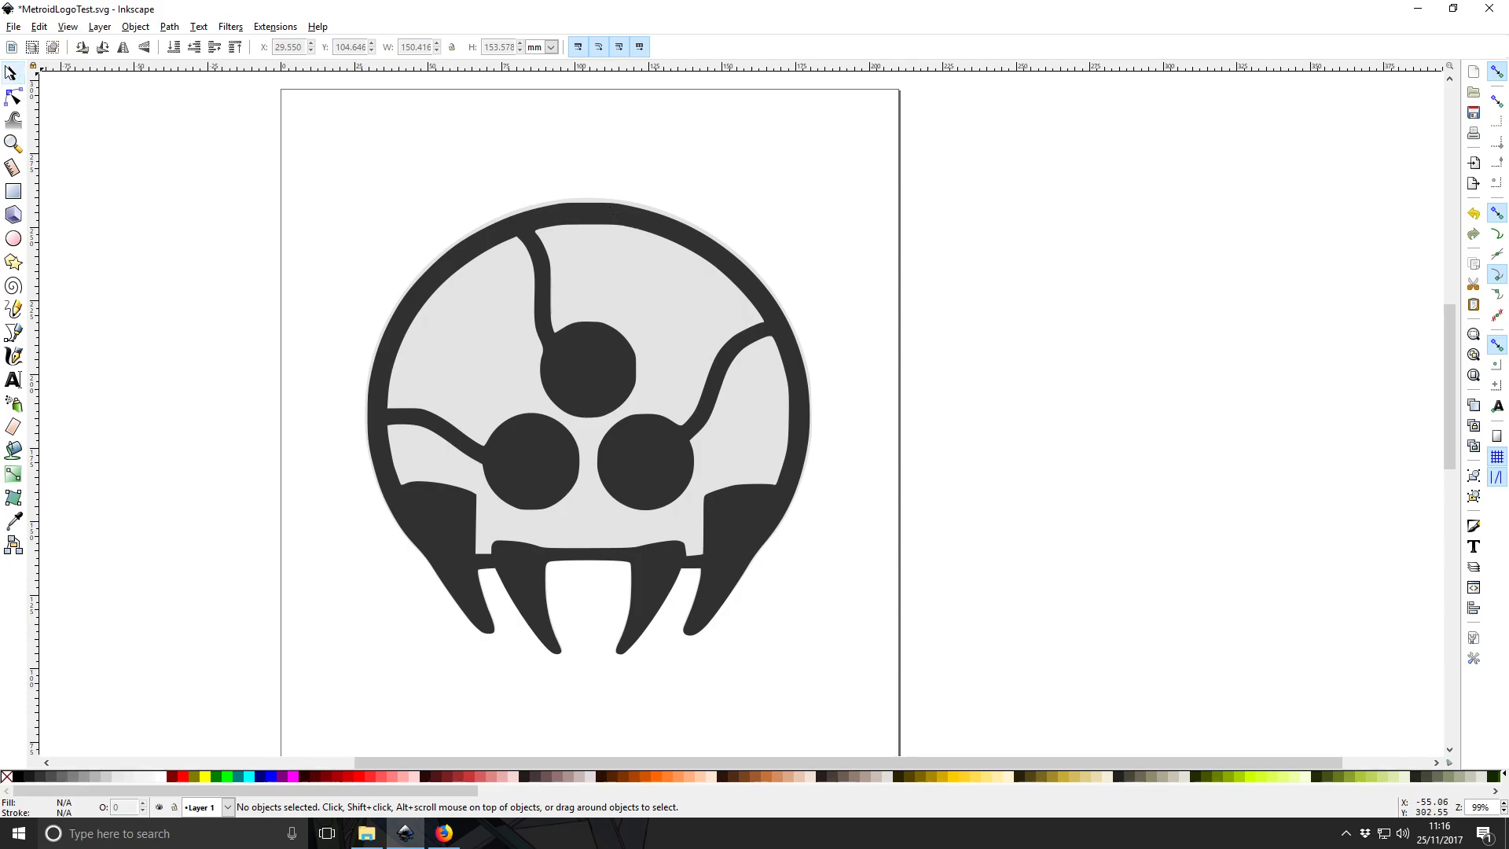
click(14, 26)
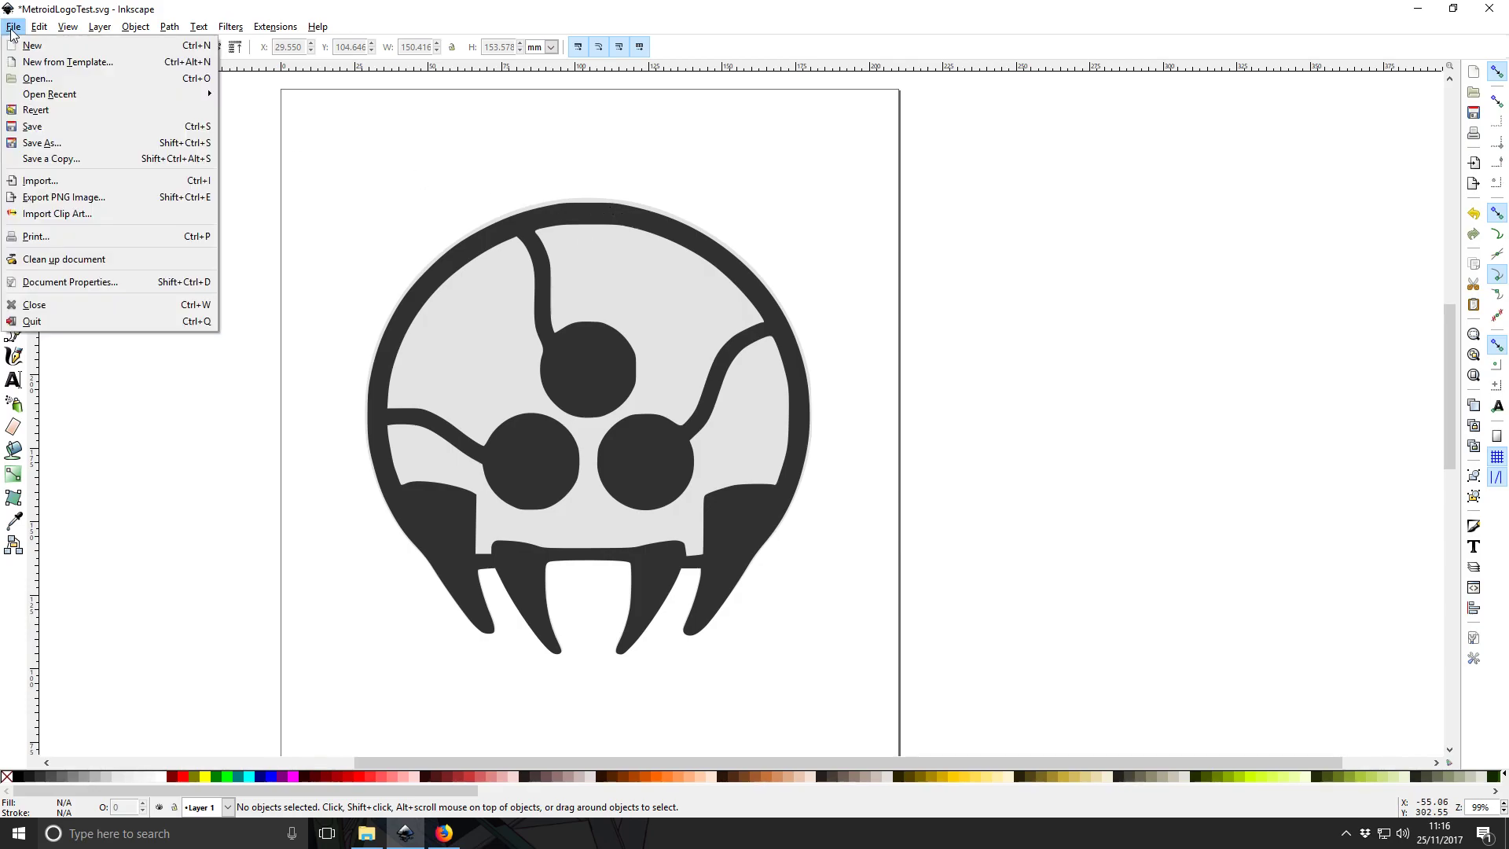
click(41, 128)
click(366, 833)
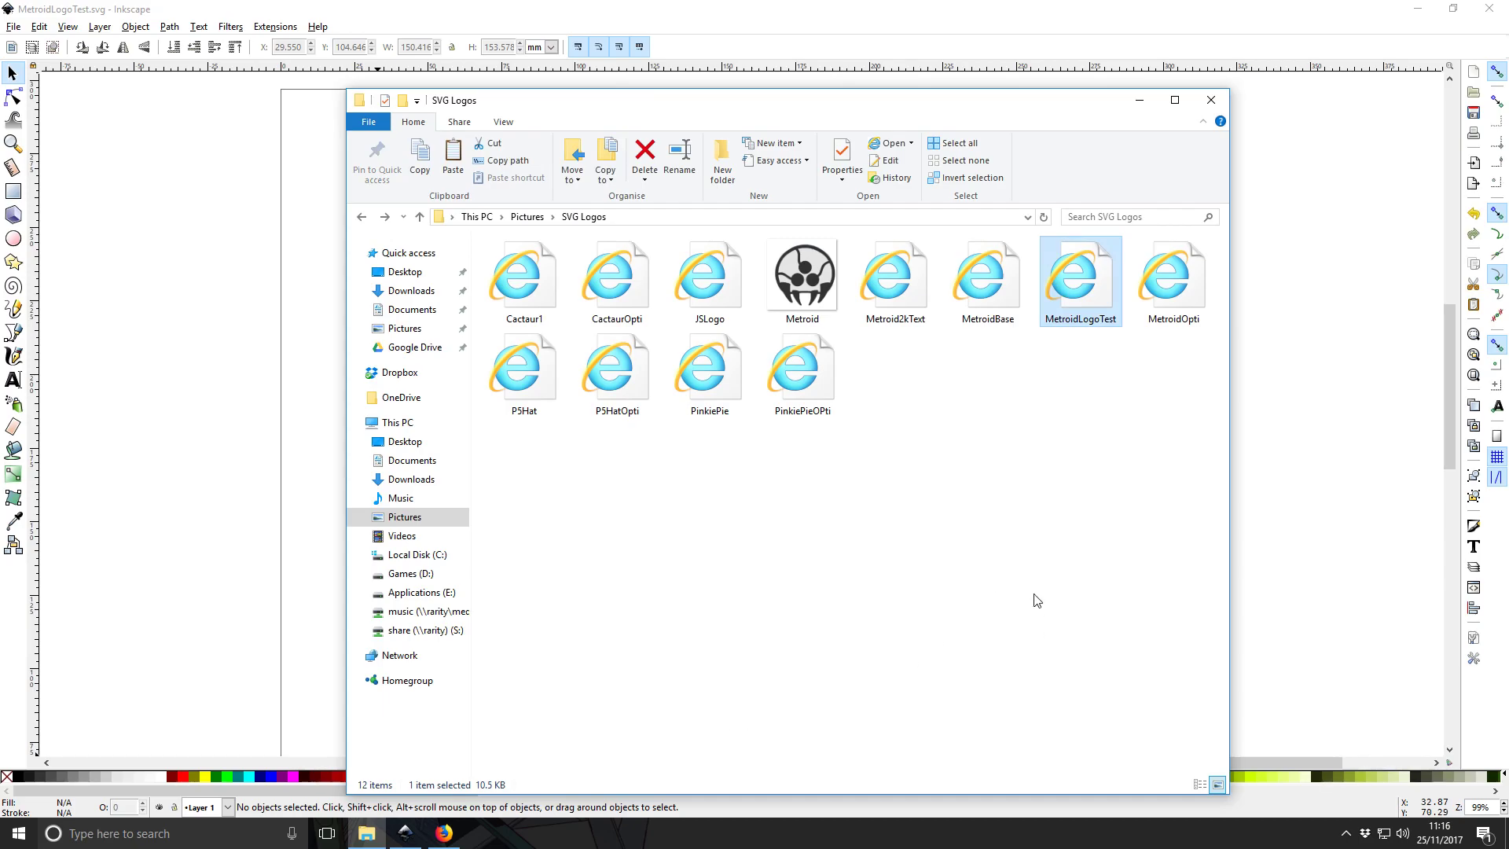
Check MetroidLogoTest.svg's size in its File Explorer properties (10.5 KB), then return to Inkscape.
right_click(1067, 289)
click(929, 678)
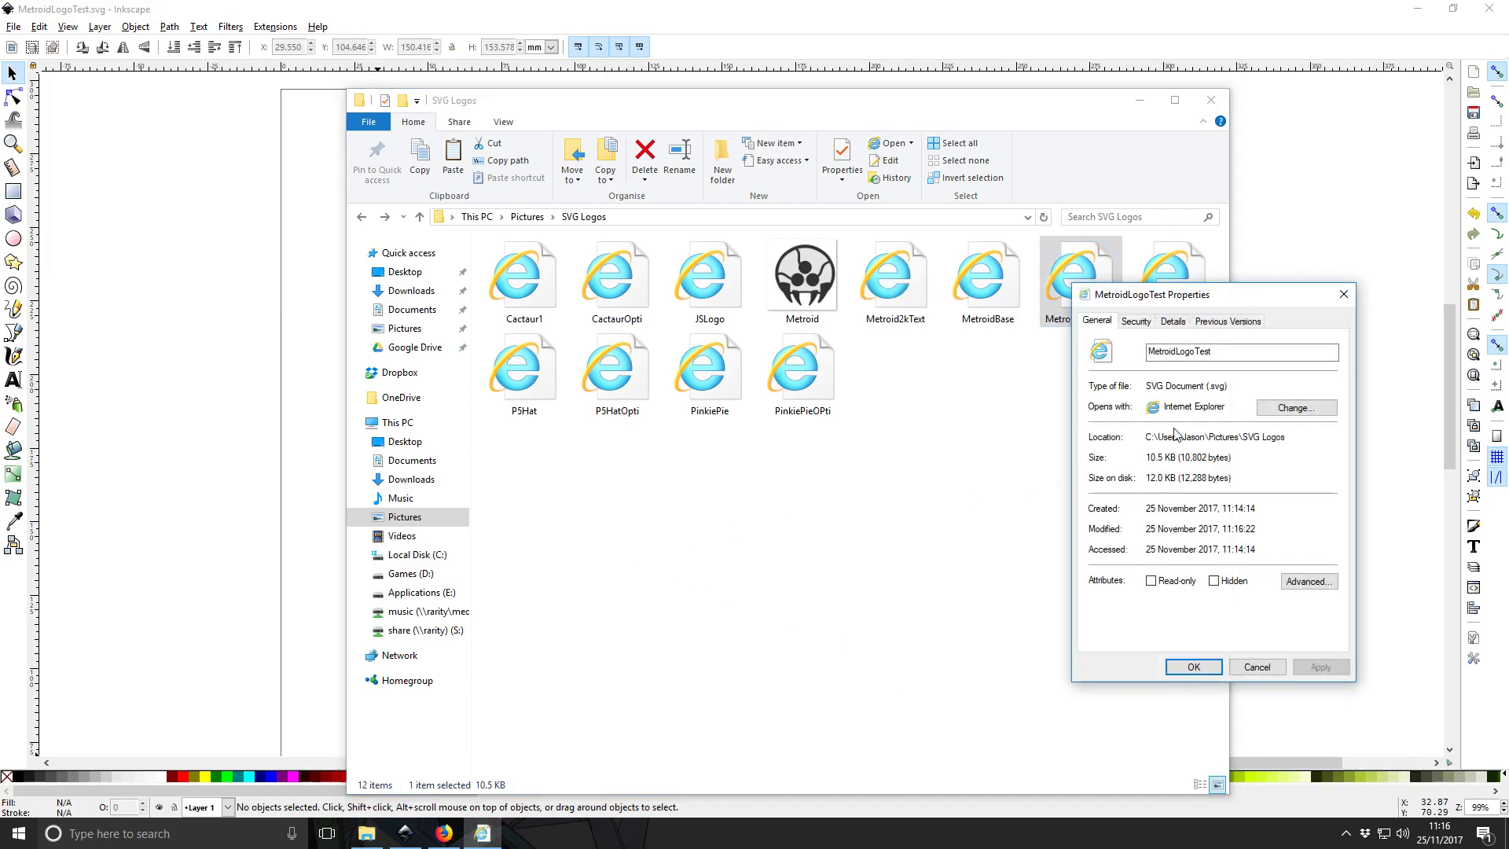
drag(1265, 465, 1147, 457)
click(1273, 671)
click(1320, 537)
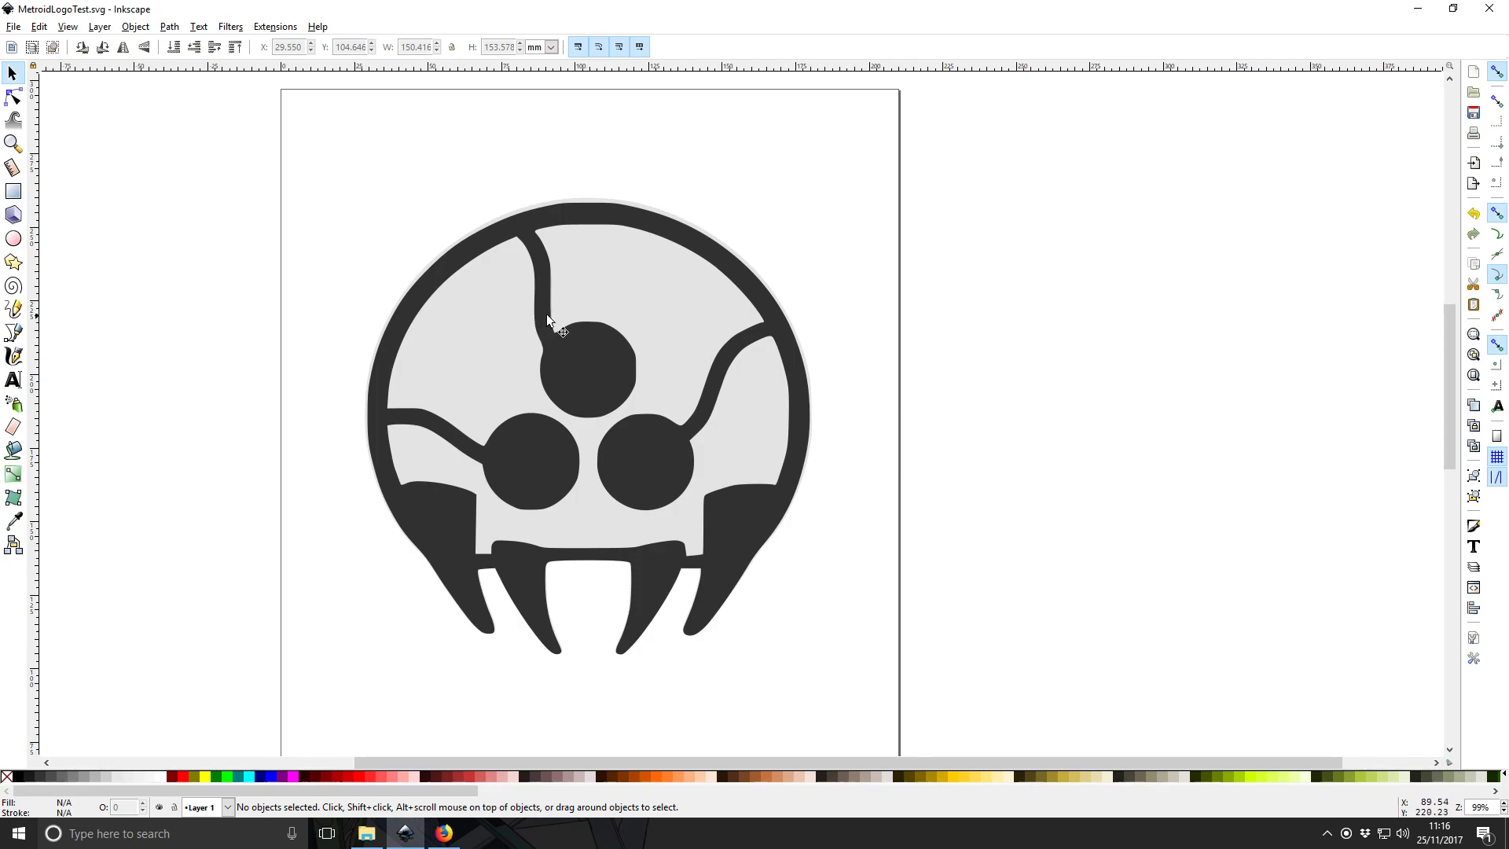
With the Node tool, select the grey silhouette path so its nodes are shown.
click(461, 527)
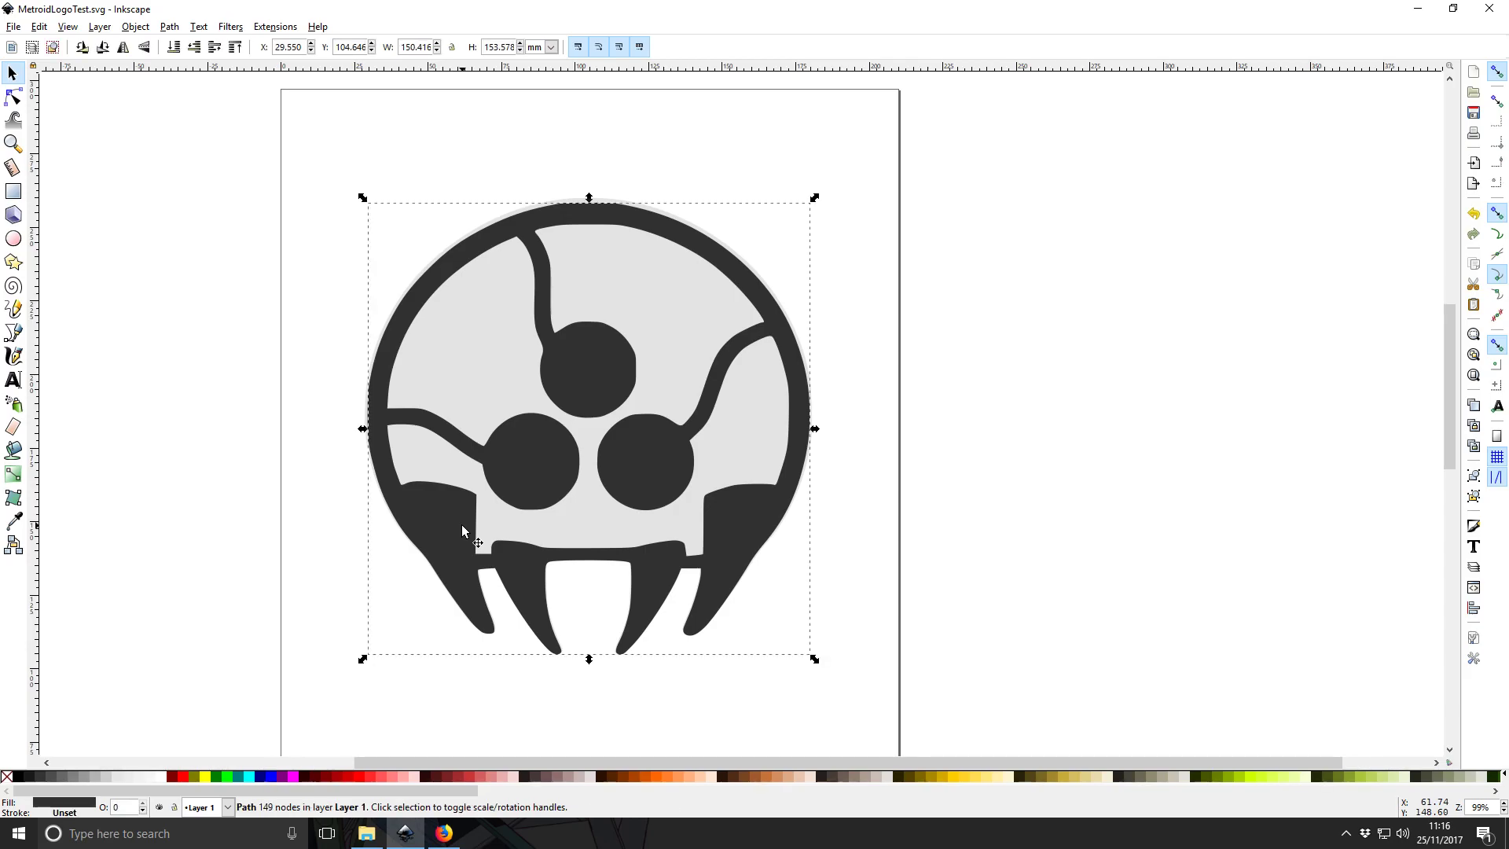
click(12, 94)
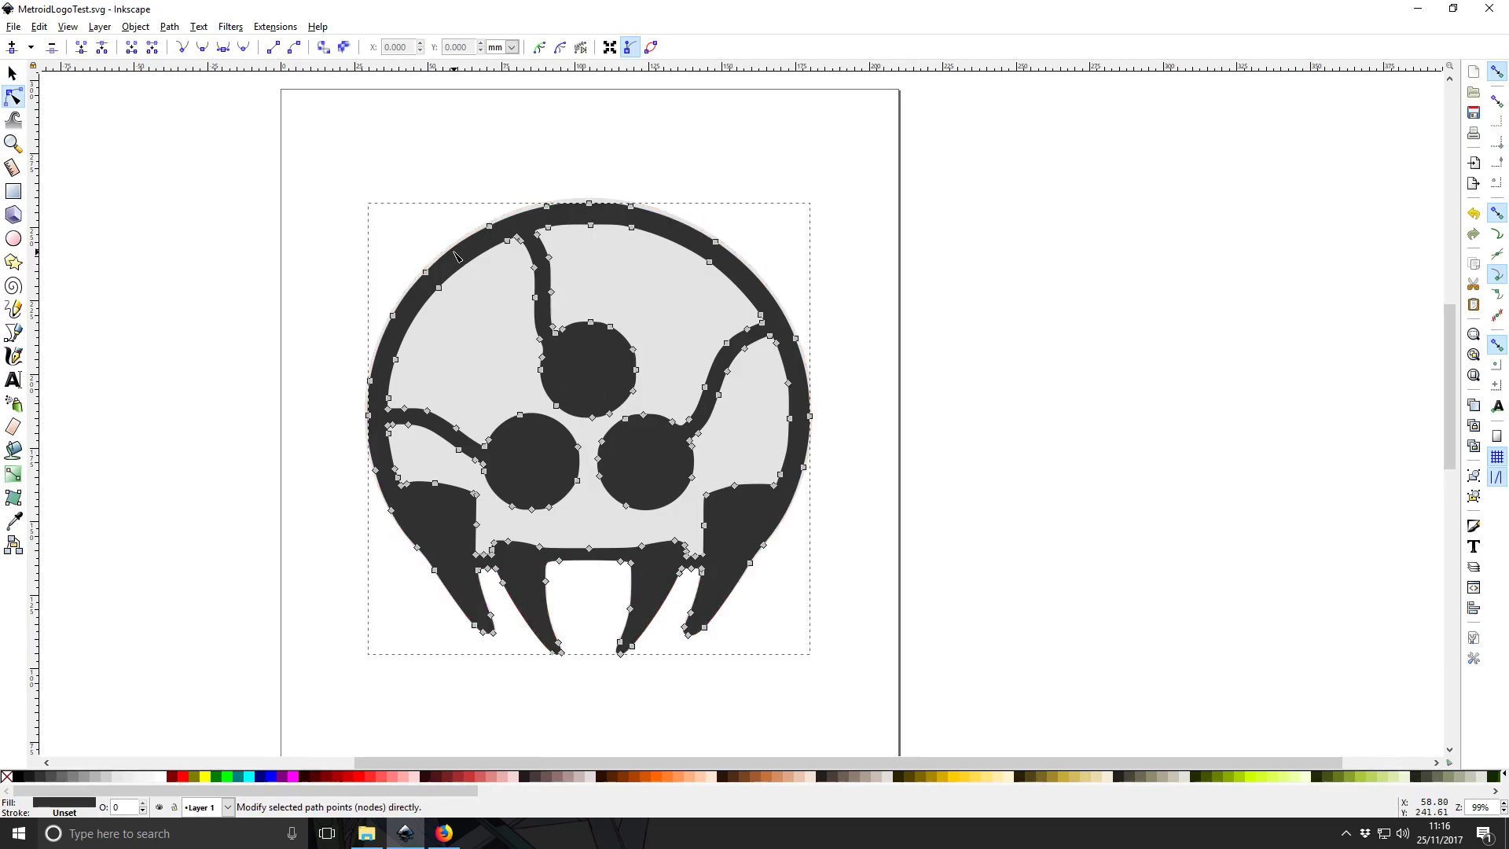
click(481, 293)
click(994, 399)
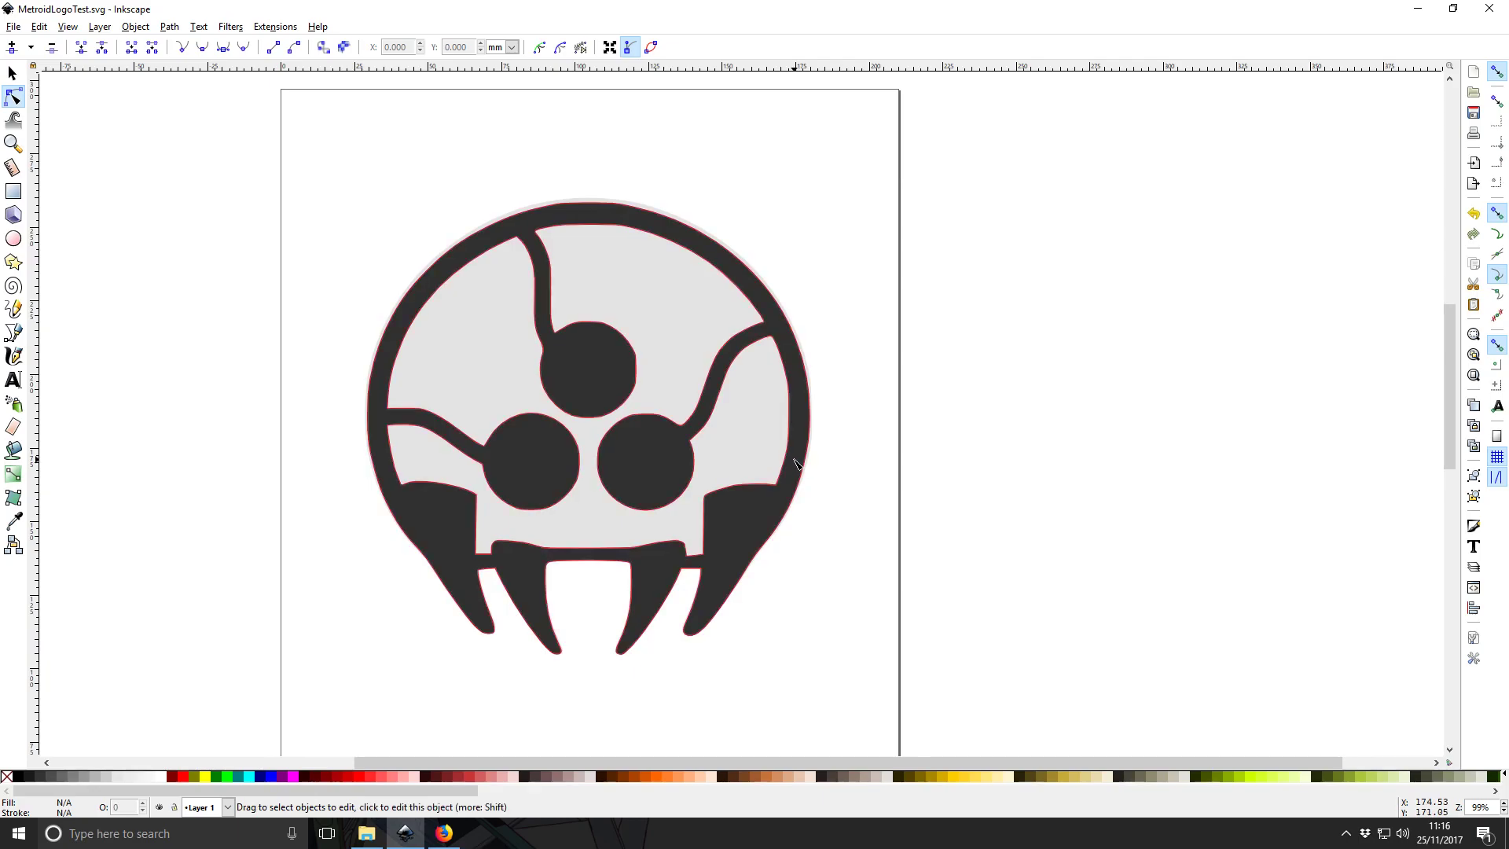
click(731, 506)
click(828, 565)
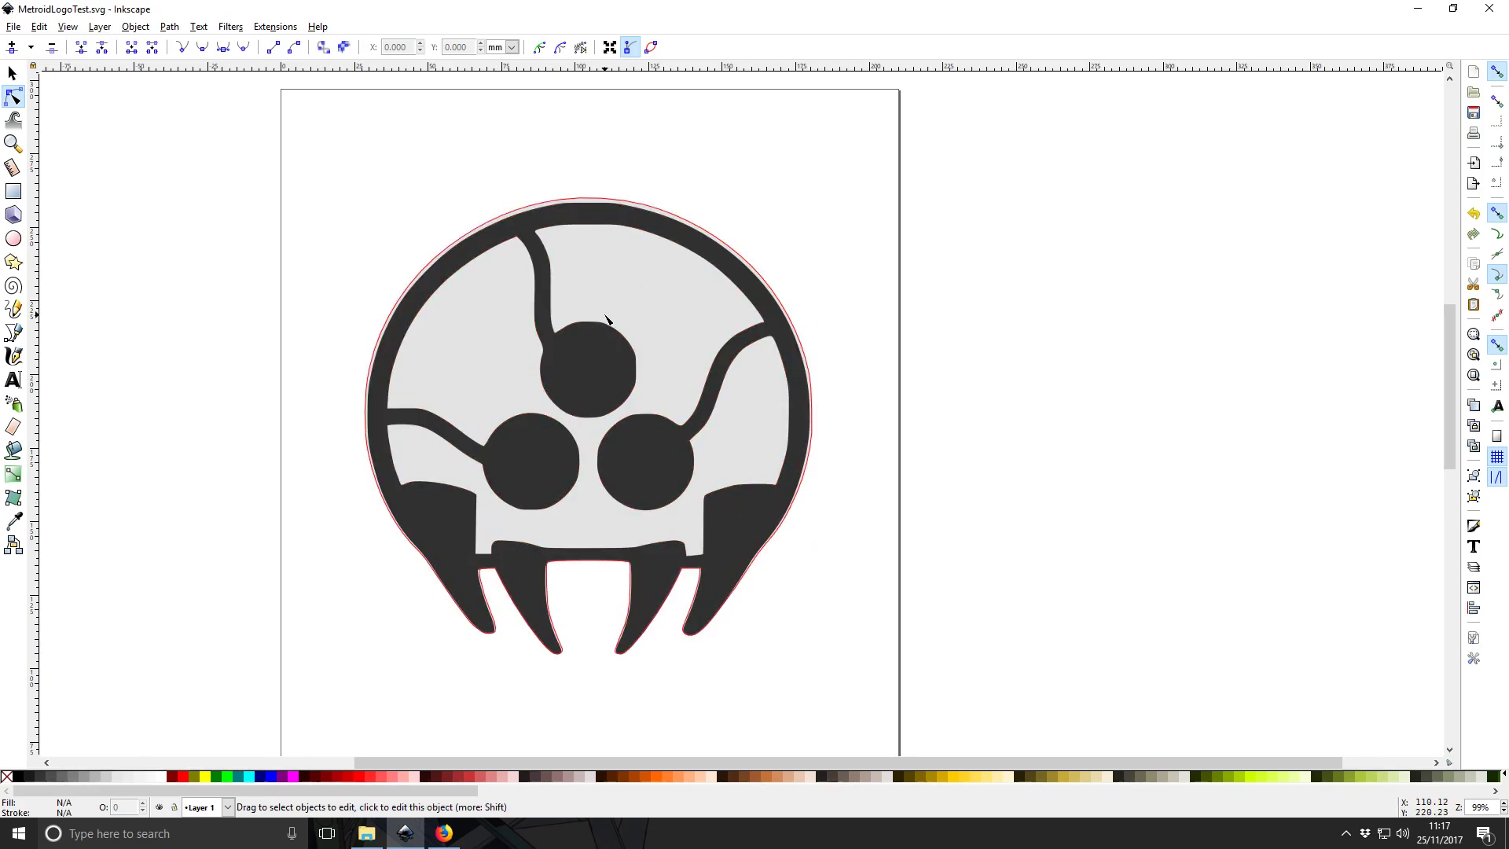
click(651, 307)
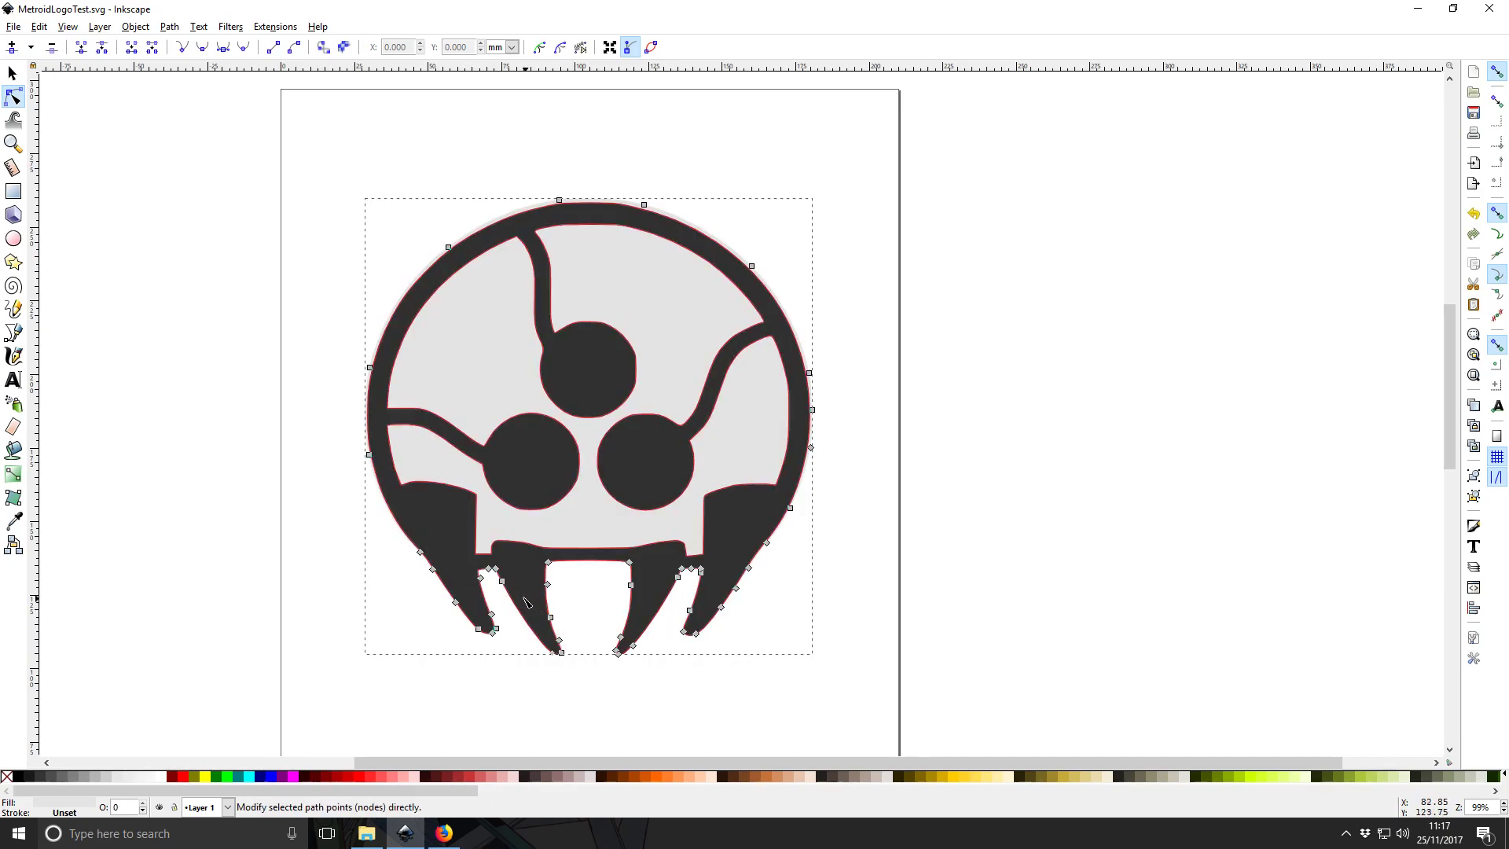
Rubber-band select the nodes along the silhouette's fang edge and remove them.
drag(398, 572, 823, 673)
key(shift+s)
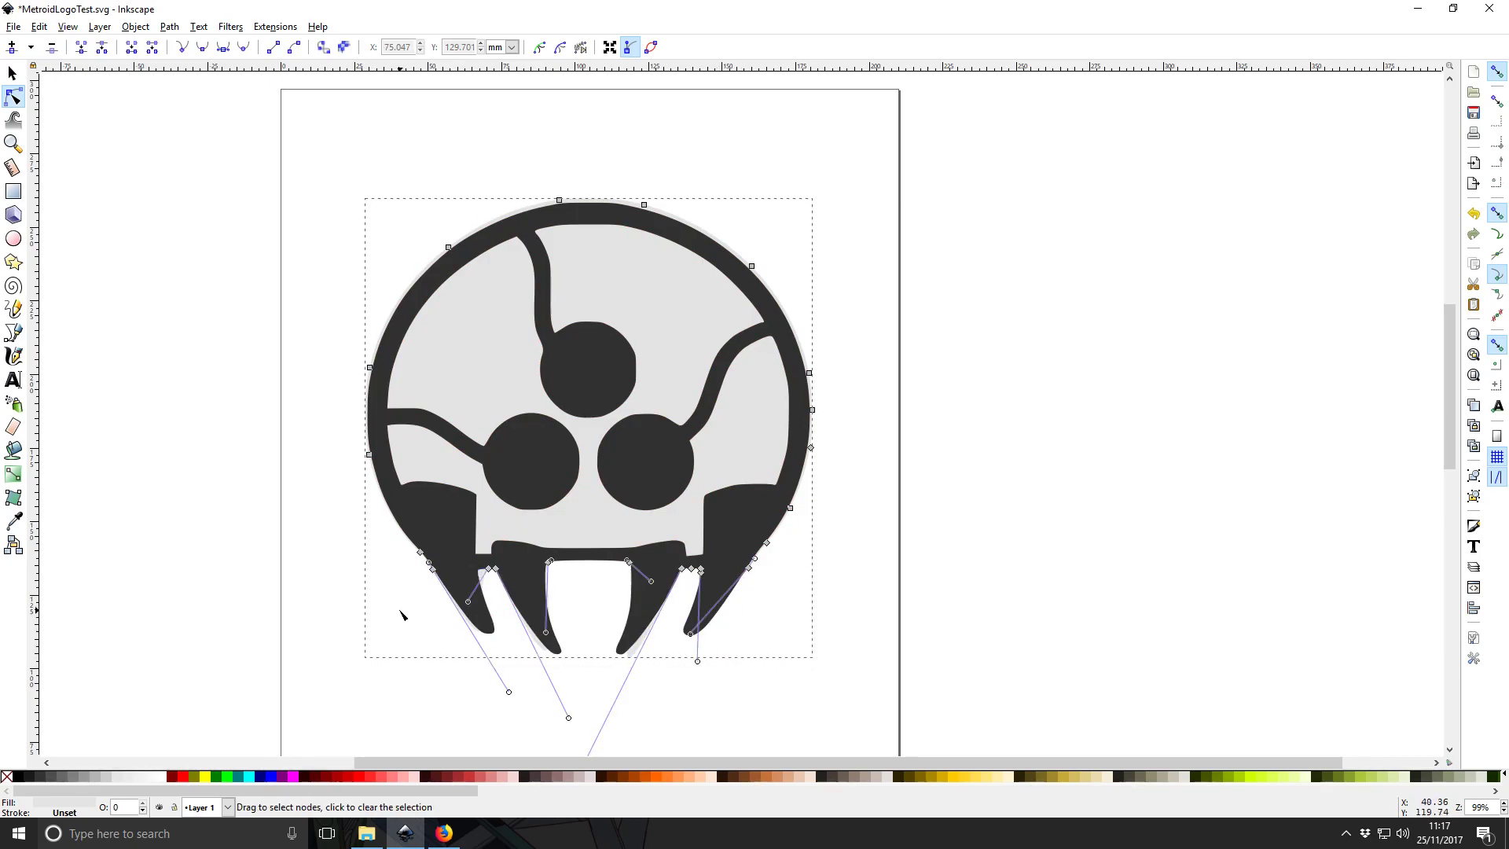
key(Escape)
drag(354, 514, 876, 636)
scroll(534, 636, up, 2)
Zoom in to inspect the thinned lower edge, then deselect and return to the Selector tool.
click(563, 545)
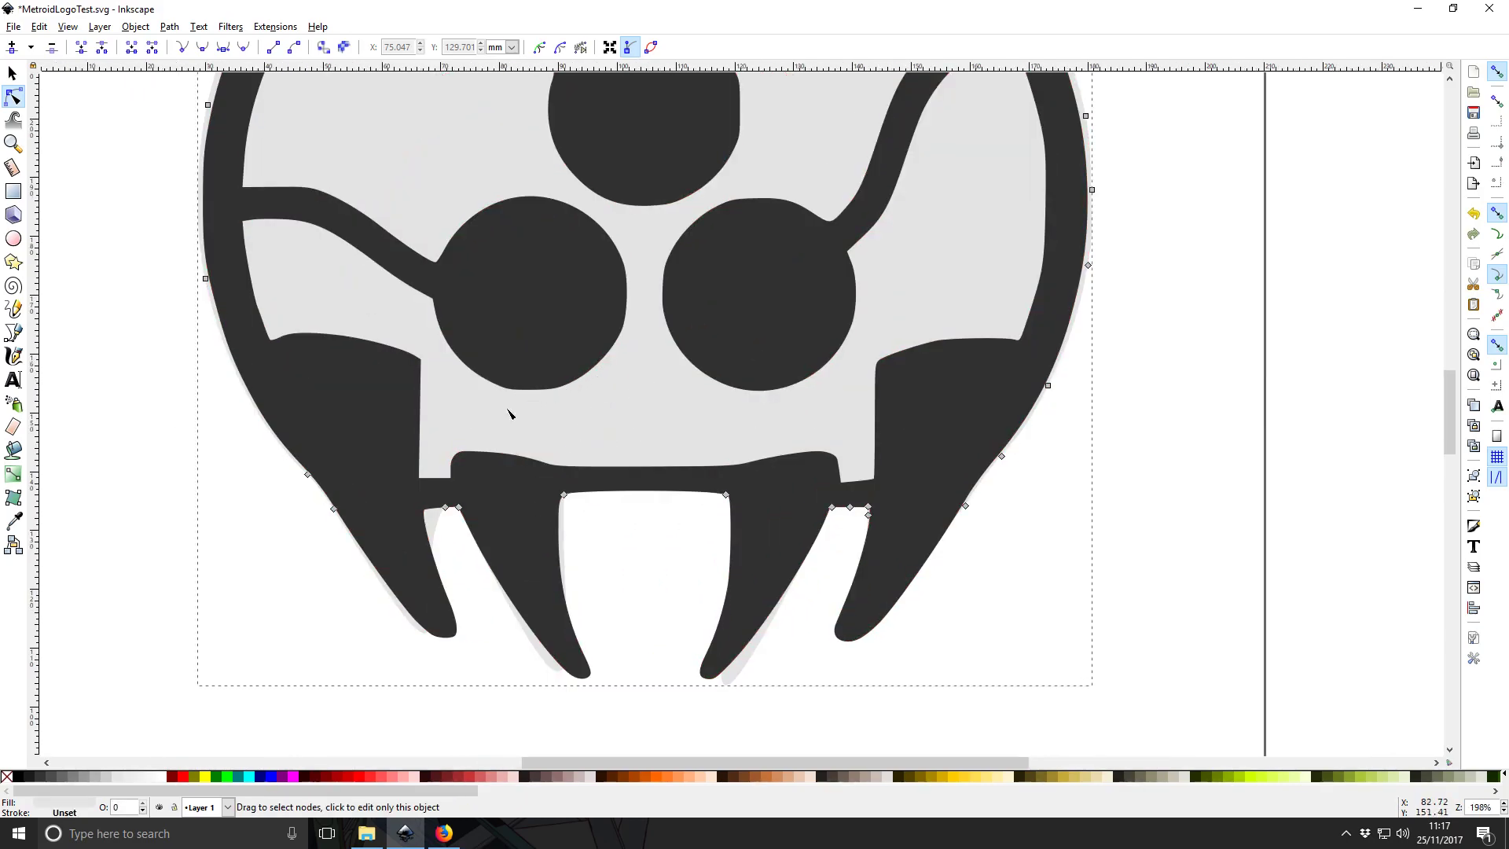
scroll(526, 451, up, 3)
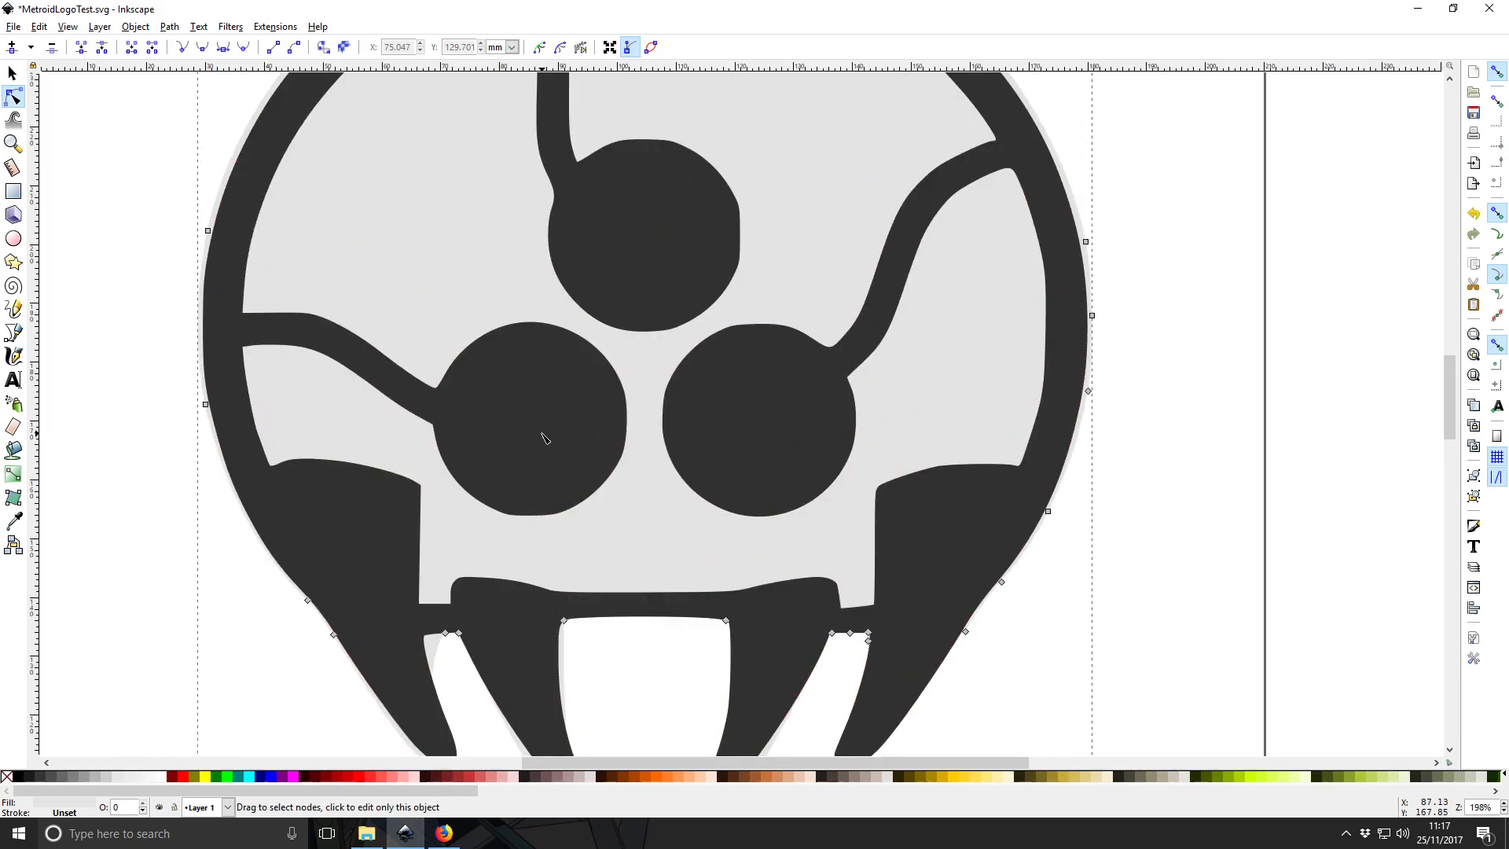
click(550, 438)
right_click(554, 434)
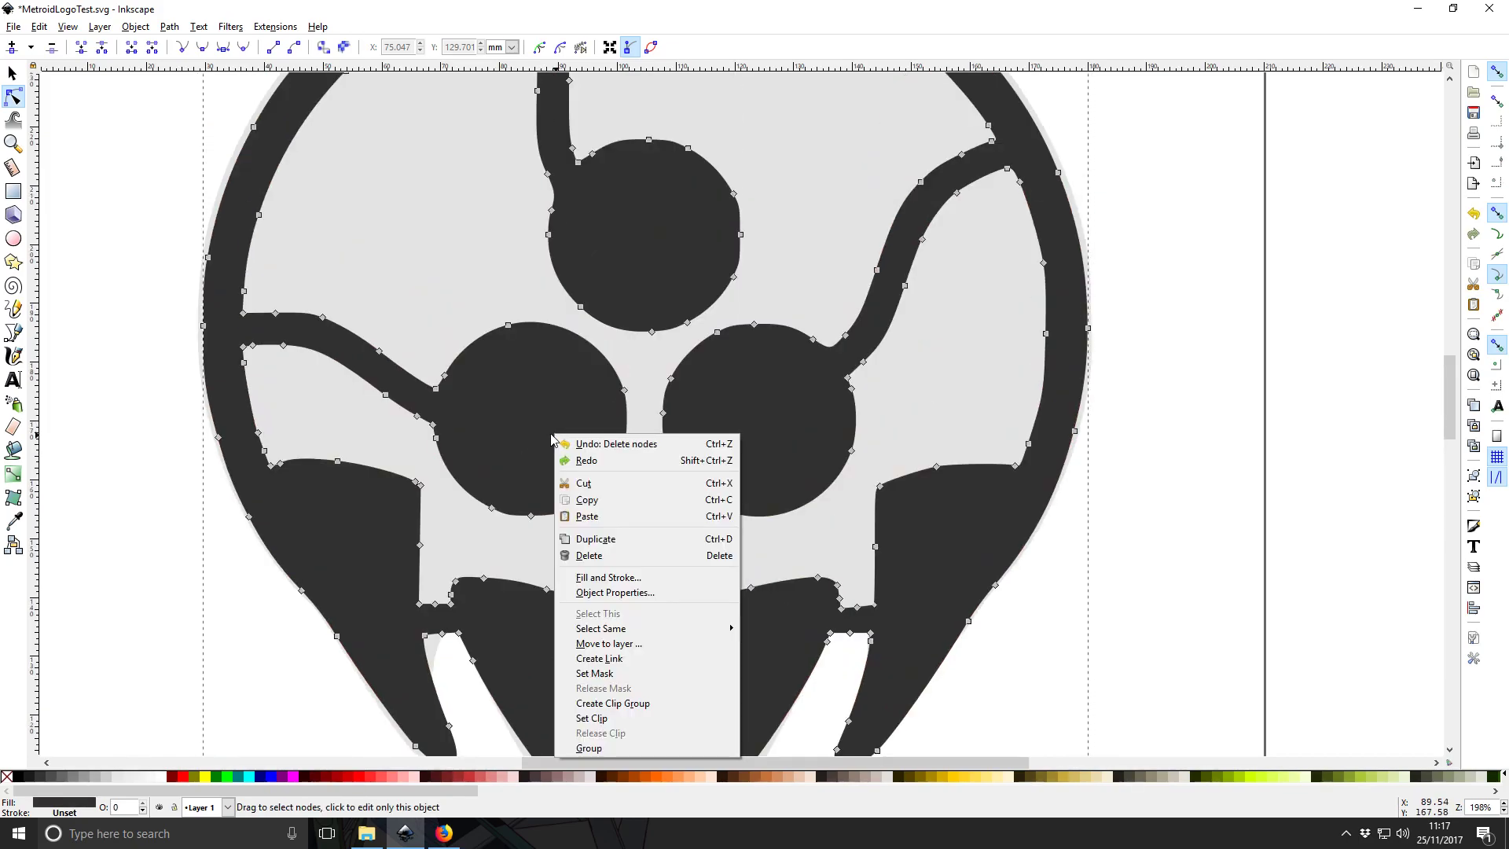
click(1044, 600)
scroll(1123, 562, down, 2)
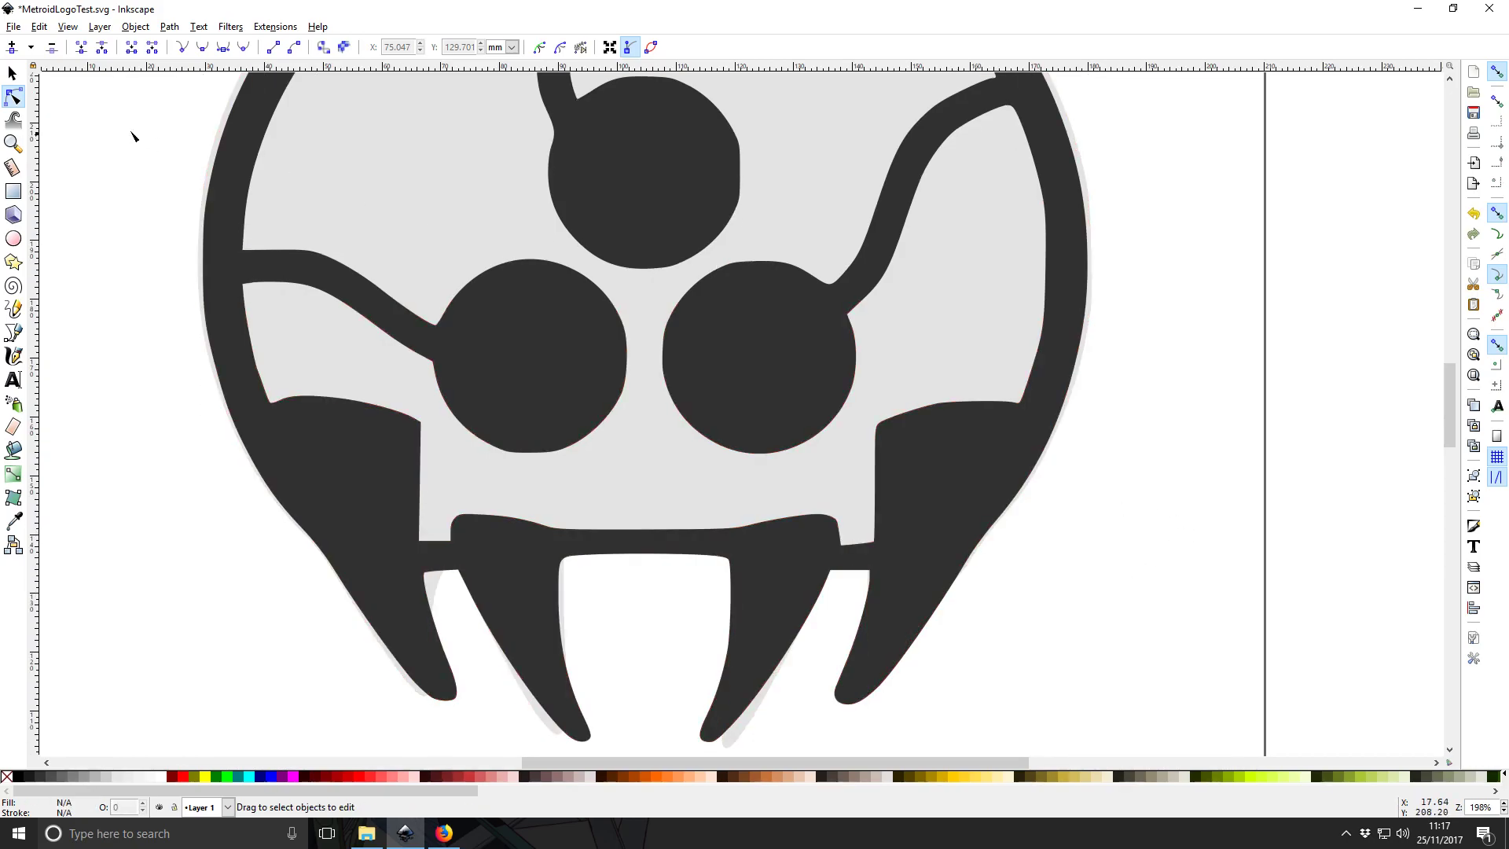
click(12, 73)
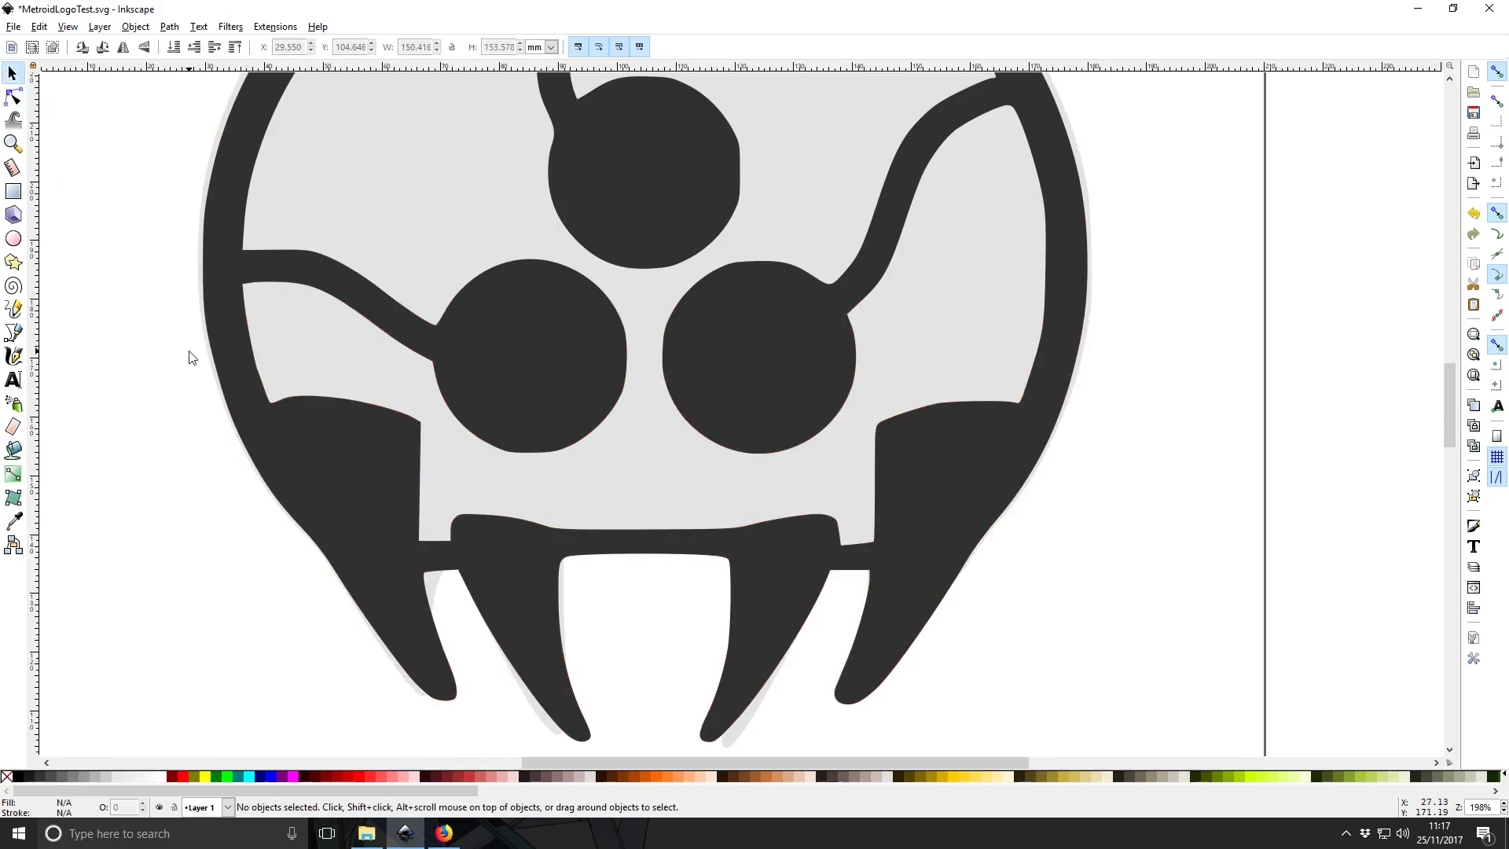
Add a new layer named 'Background' positioned below the current layer.
click(99, 27)
click(114, 44)
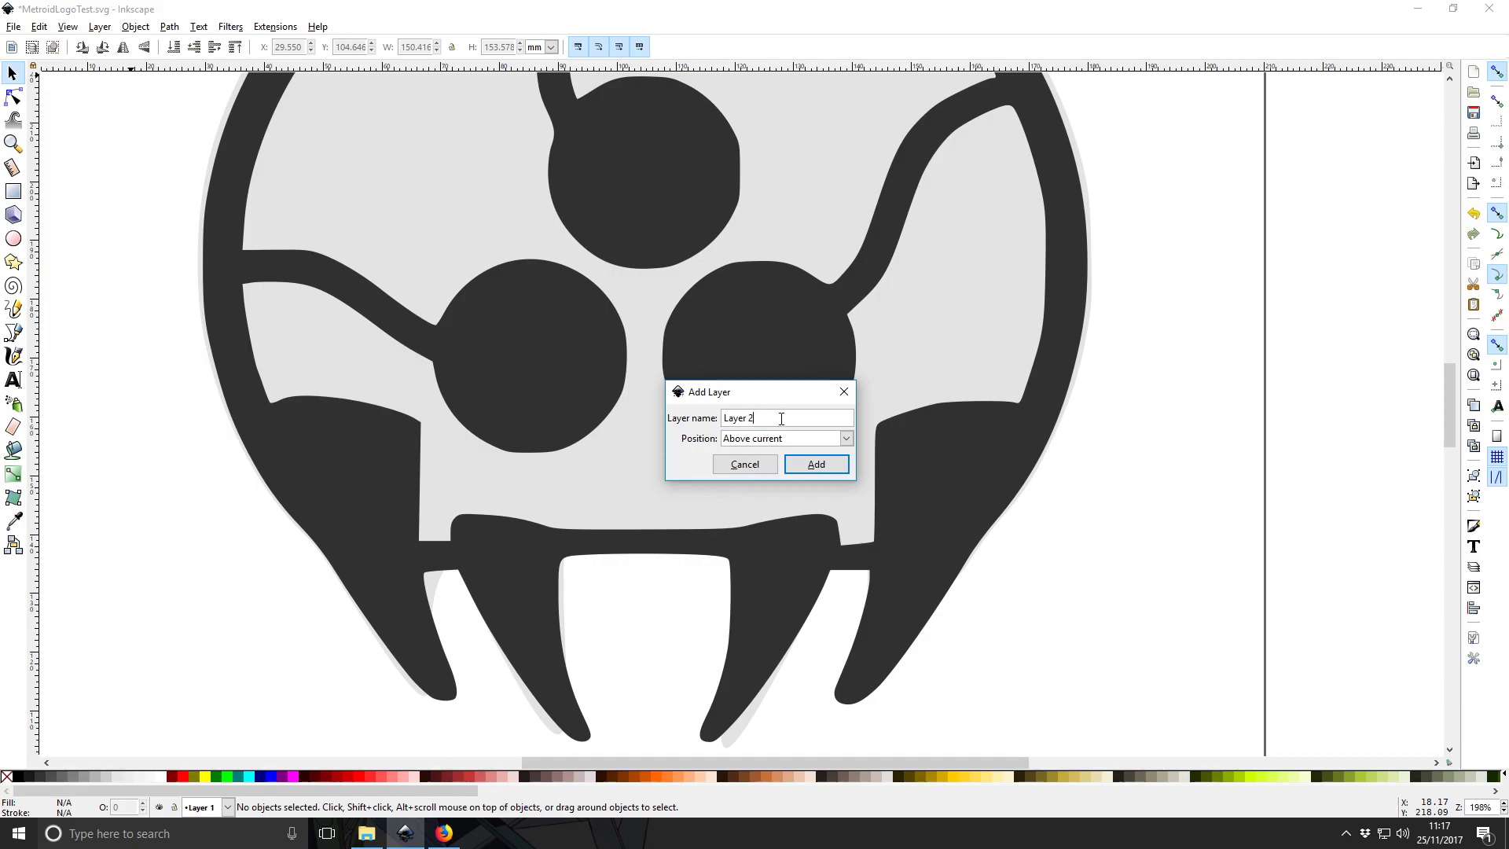
text(Background)
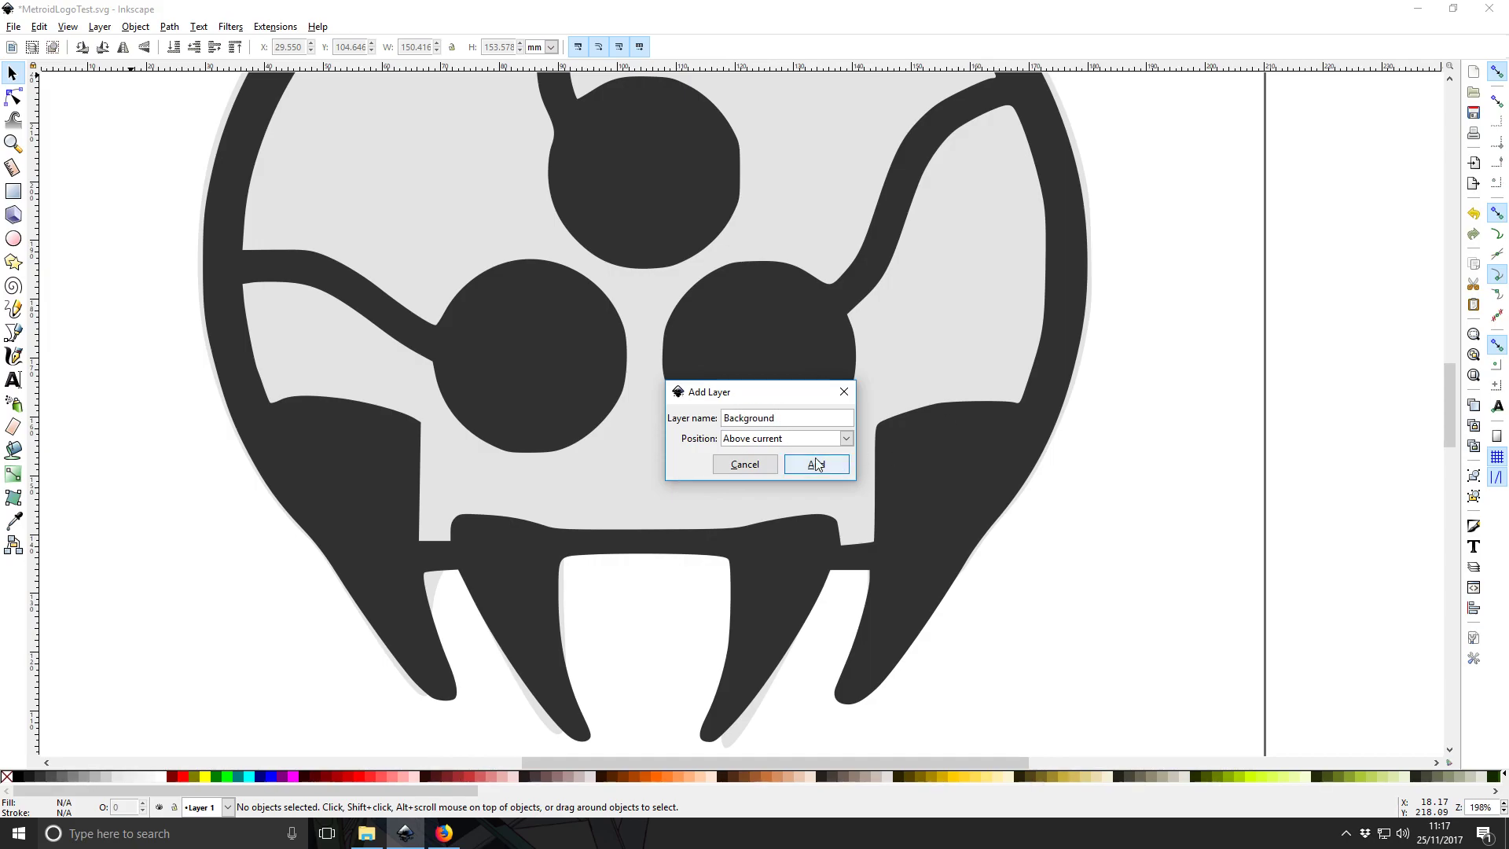
click(845, 437)
click(772, 472)
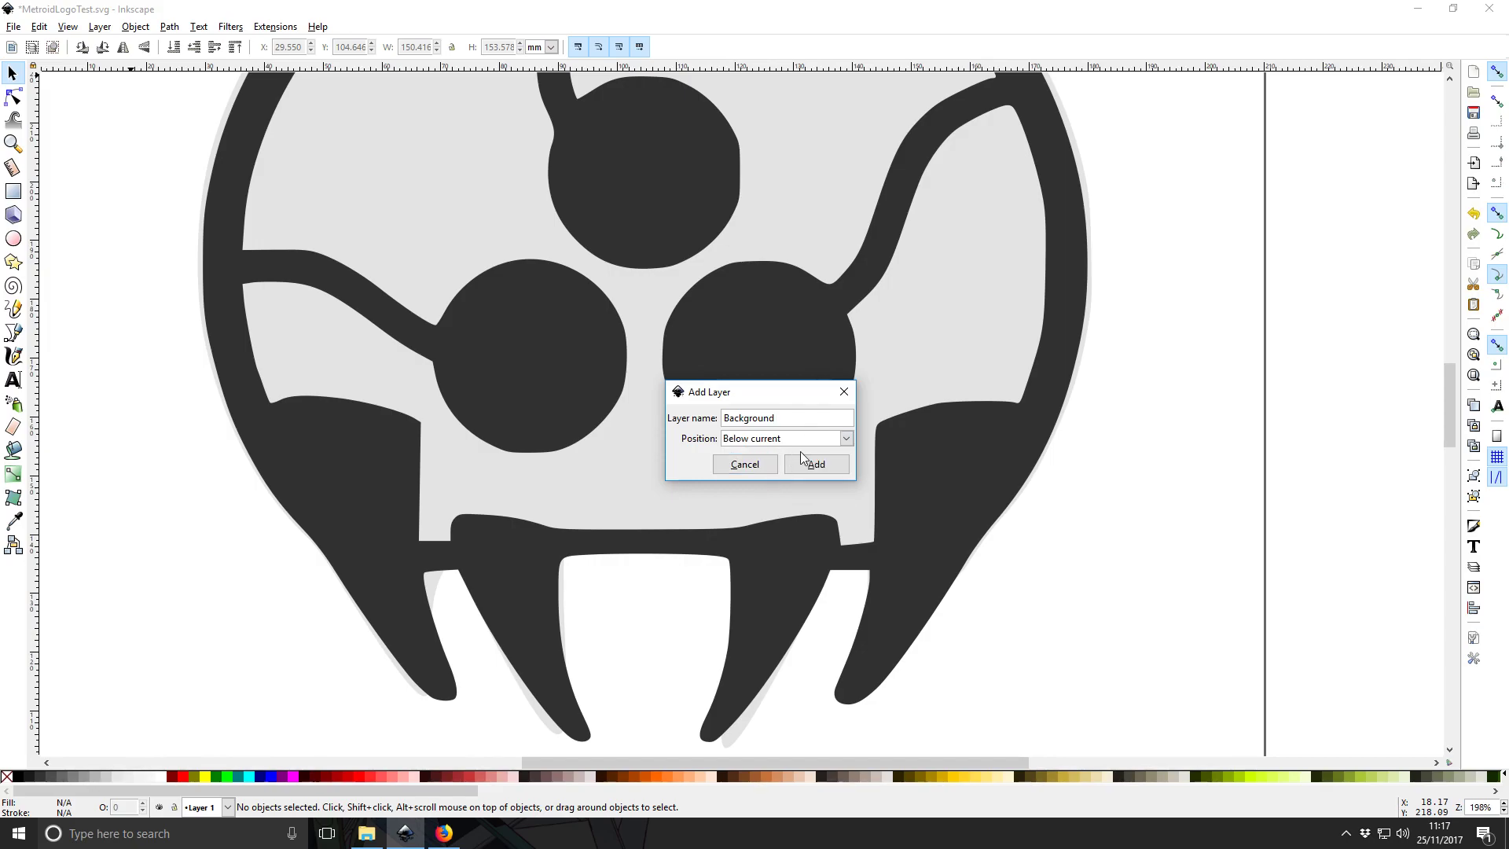
click(810, 460)
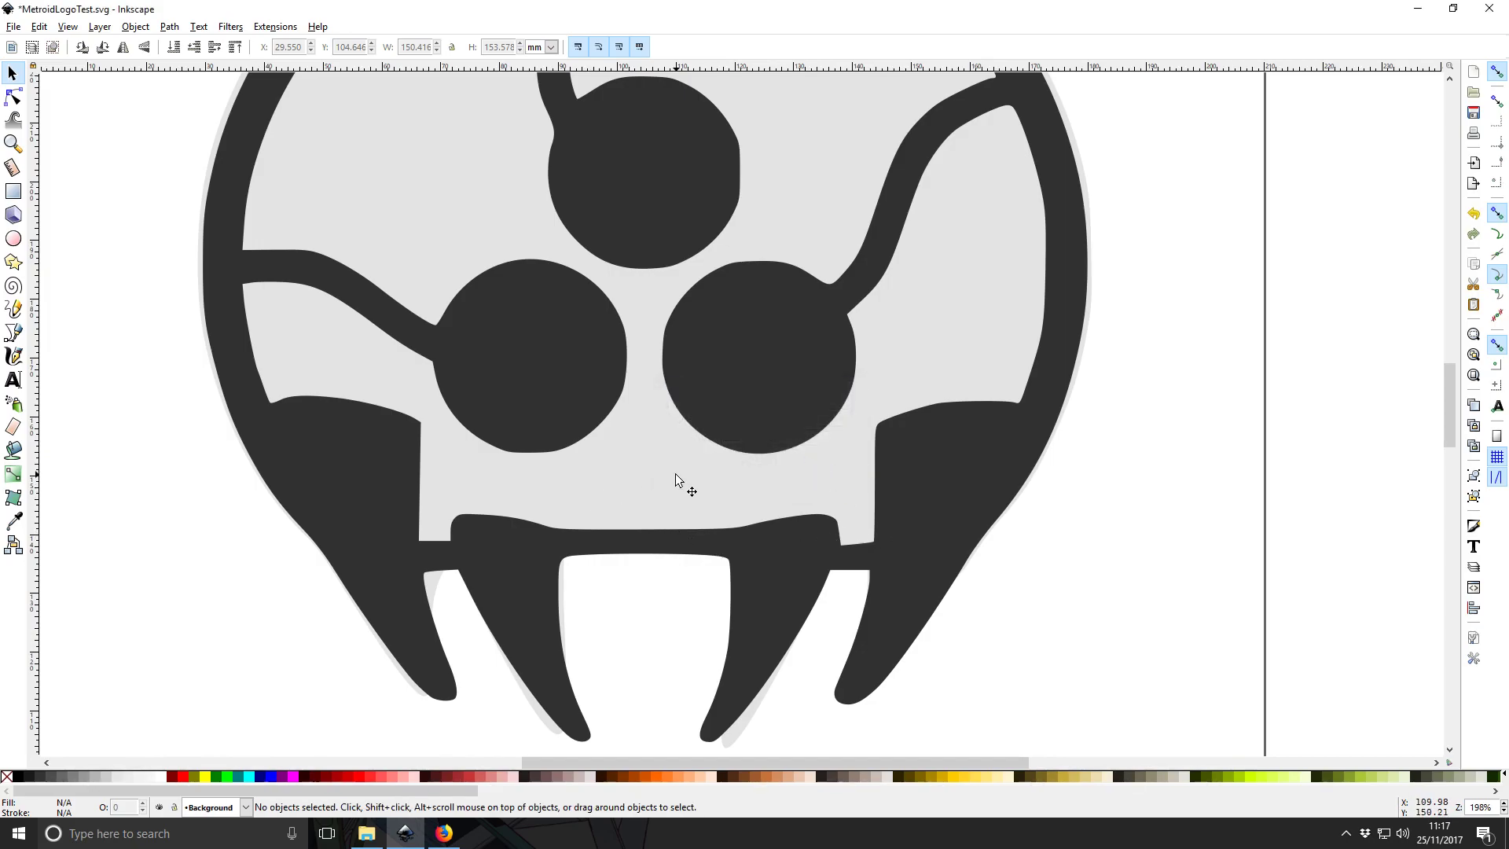
Move the grey silhouette path into the Background layer.
click(674, 481)
scroll(657, 462, up, 3)
key(minus)
key(minus)
drag(736, 446, 1006, 456)
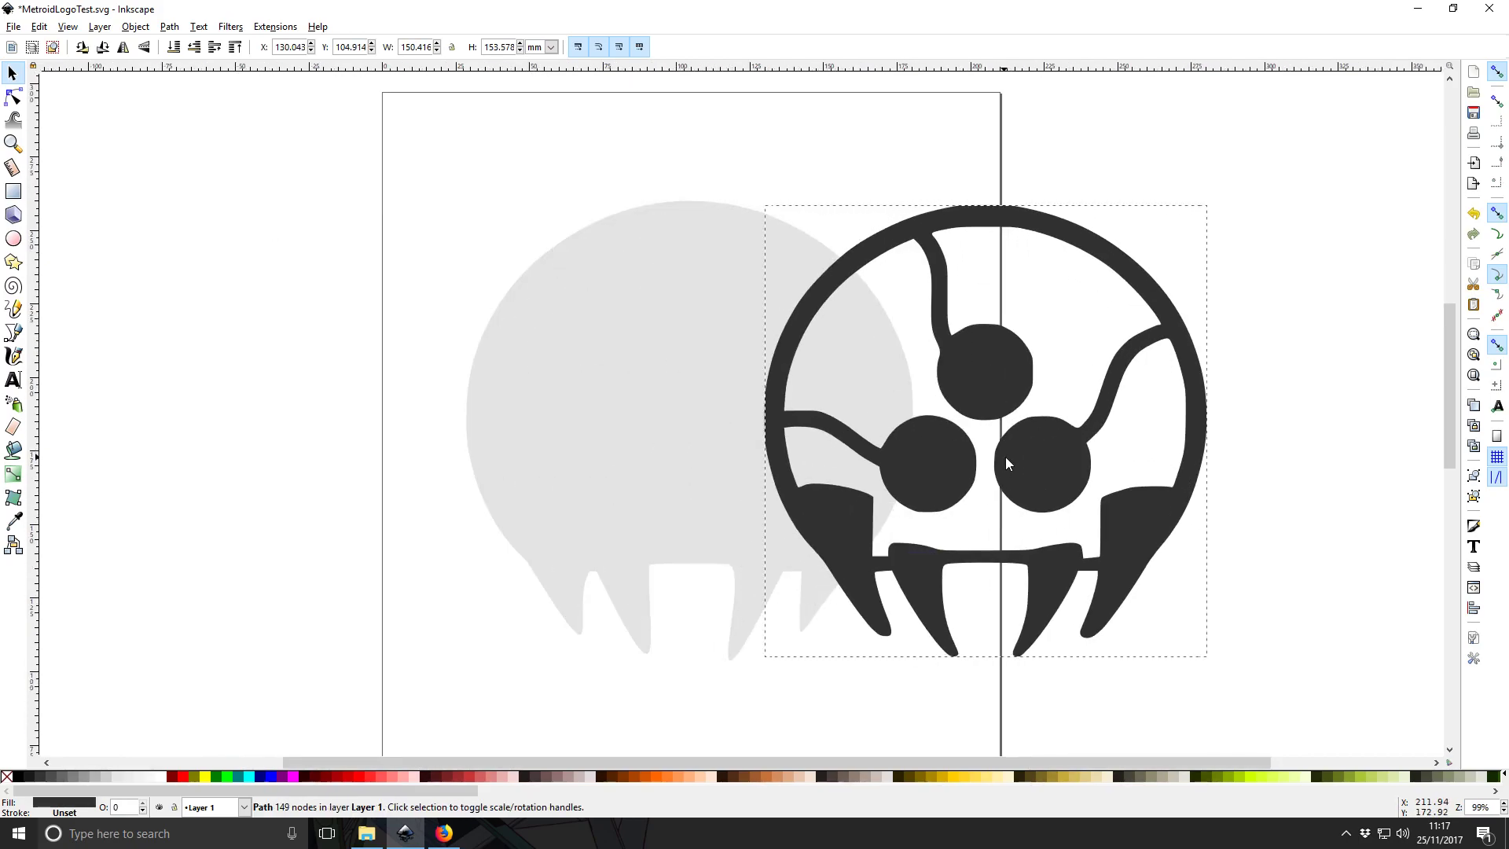
click(636, 442)
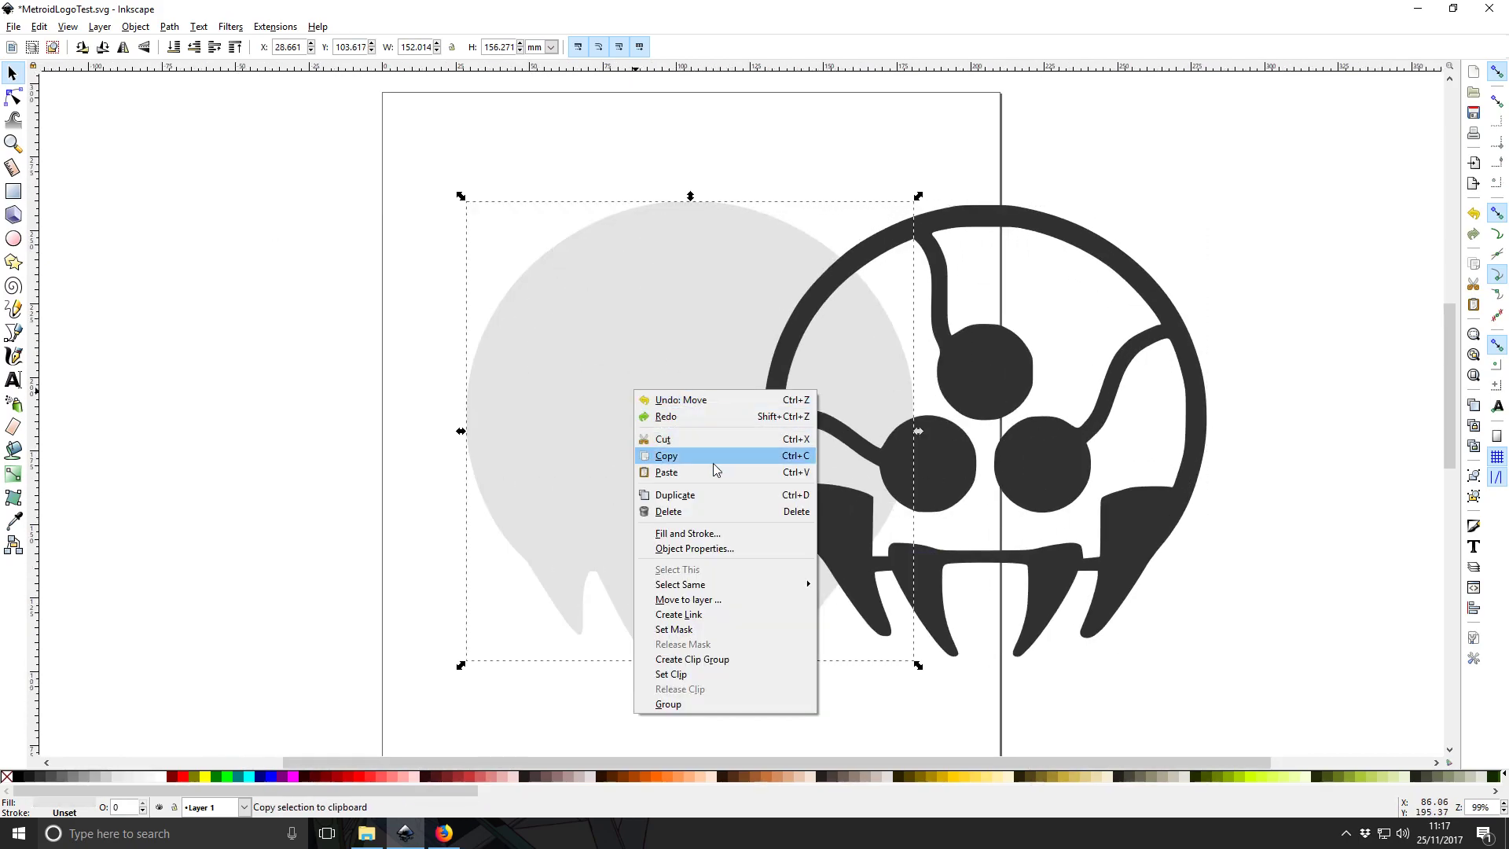
click(735, 600)
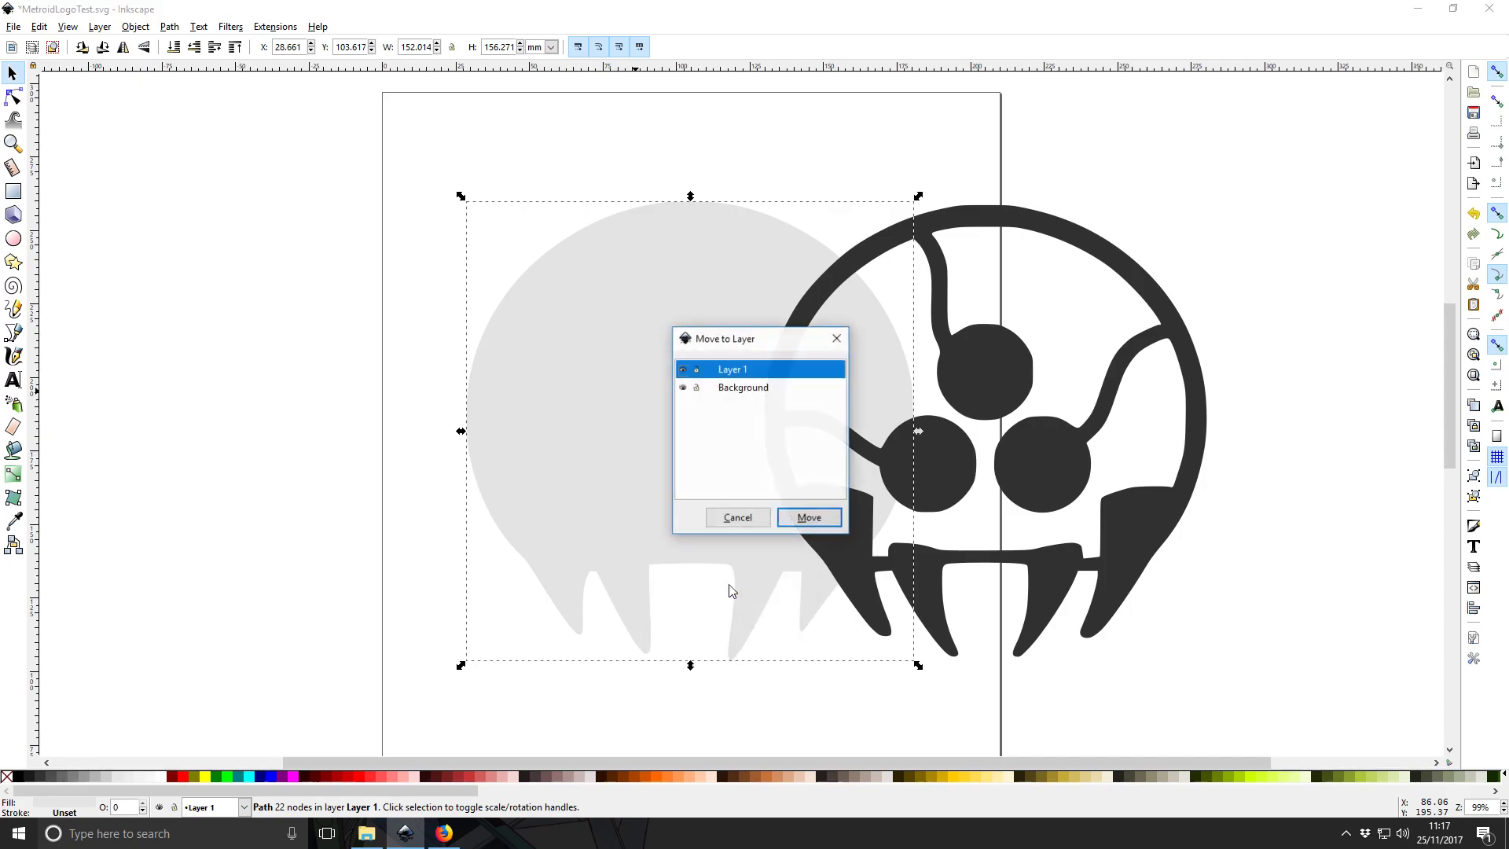
click(721, 389)
click(805, 520)
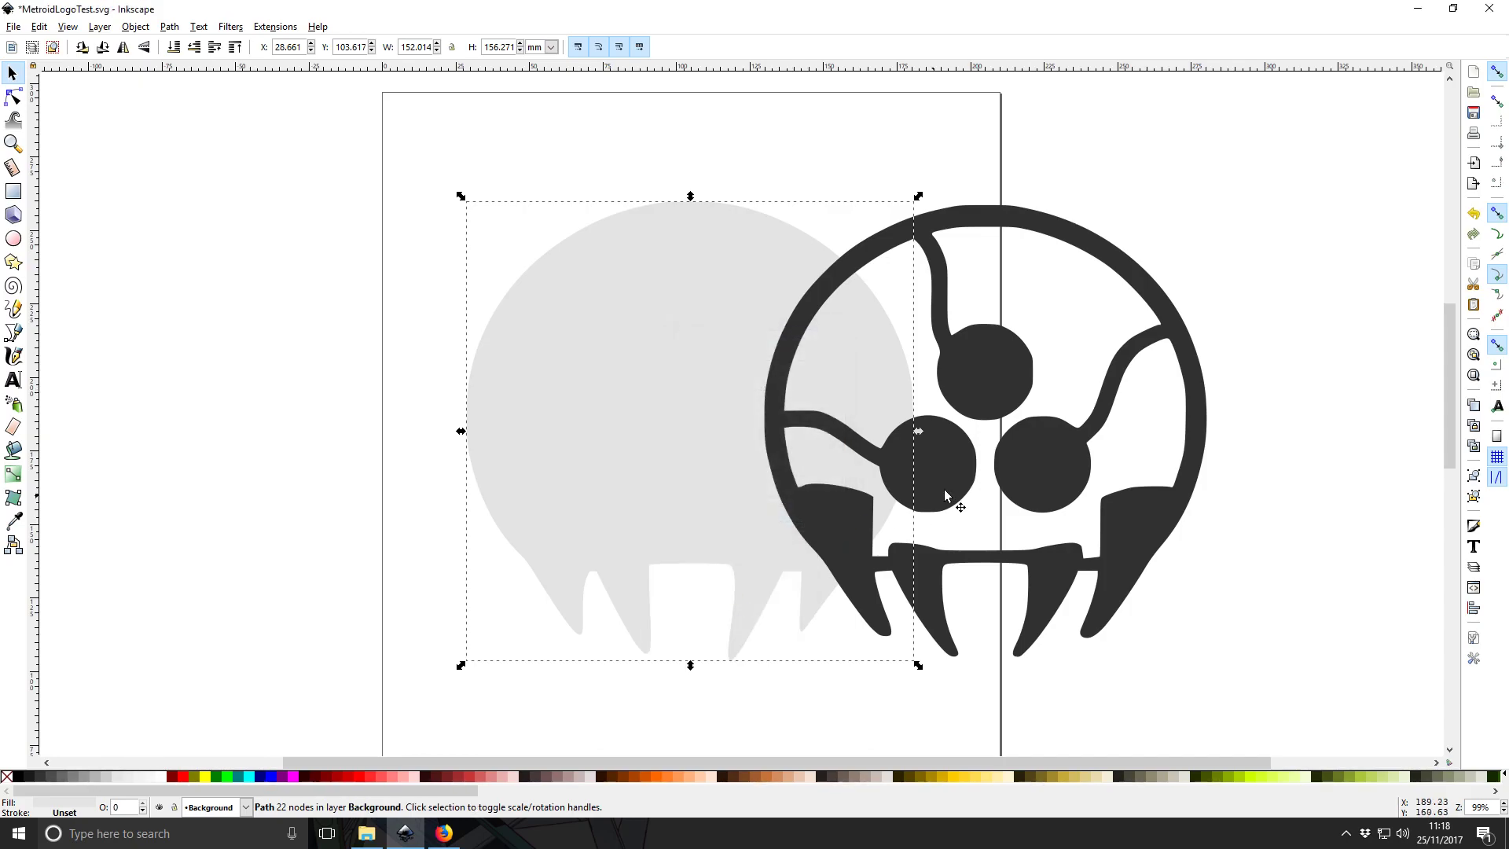
Realign the dark logo over the silhouette and check each object selects separately.
drag(1039, 461, 741, 461)
click(852, 708)
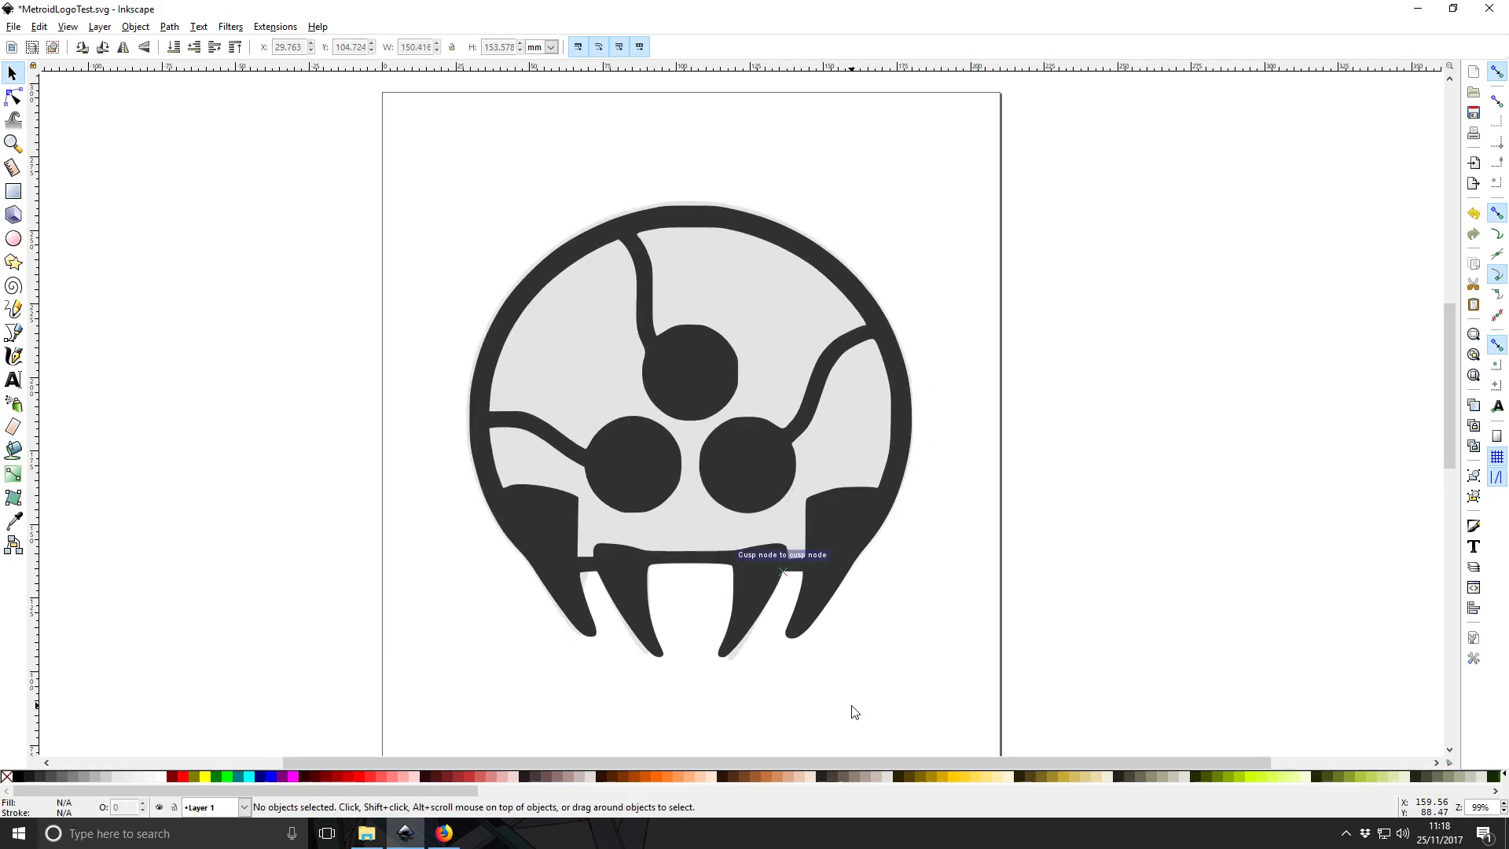
scroll(728, 492, down, 2)
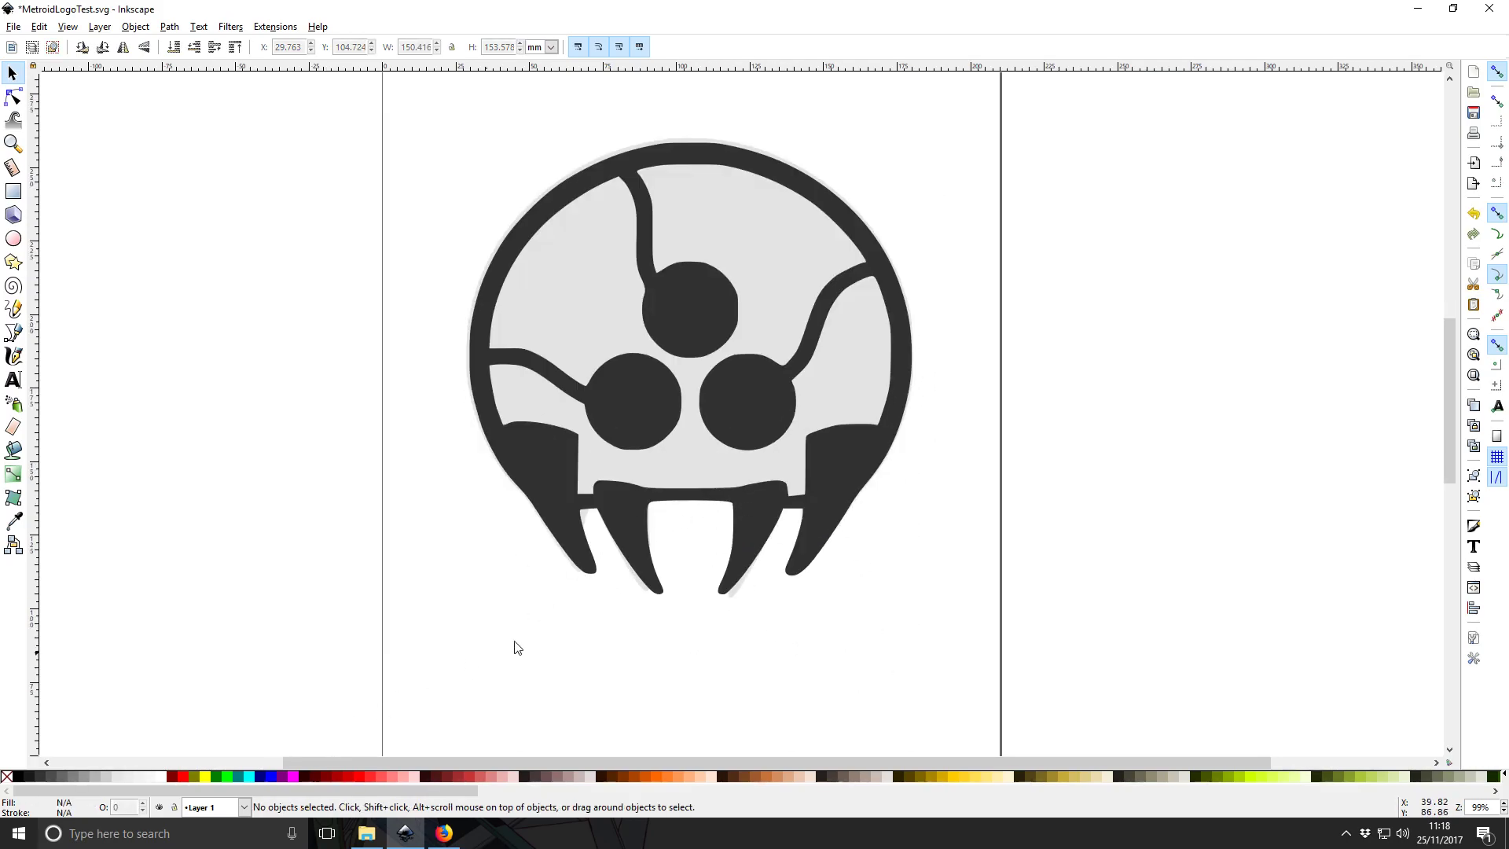
click(548, 481)
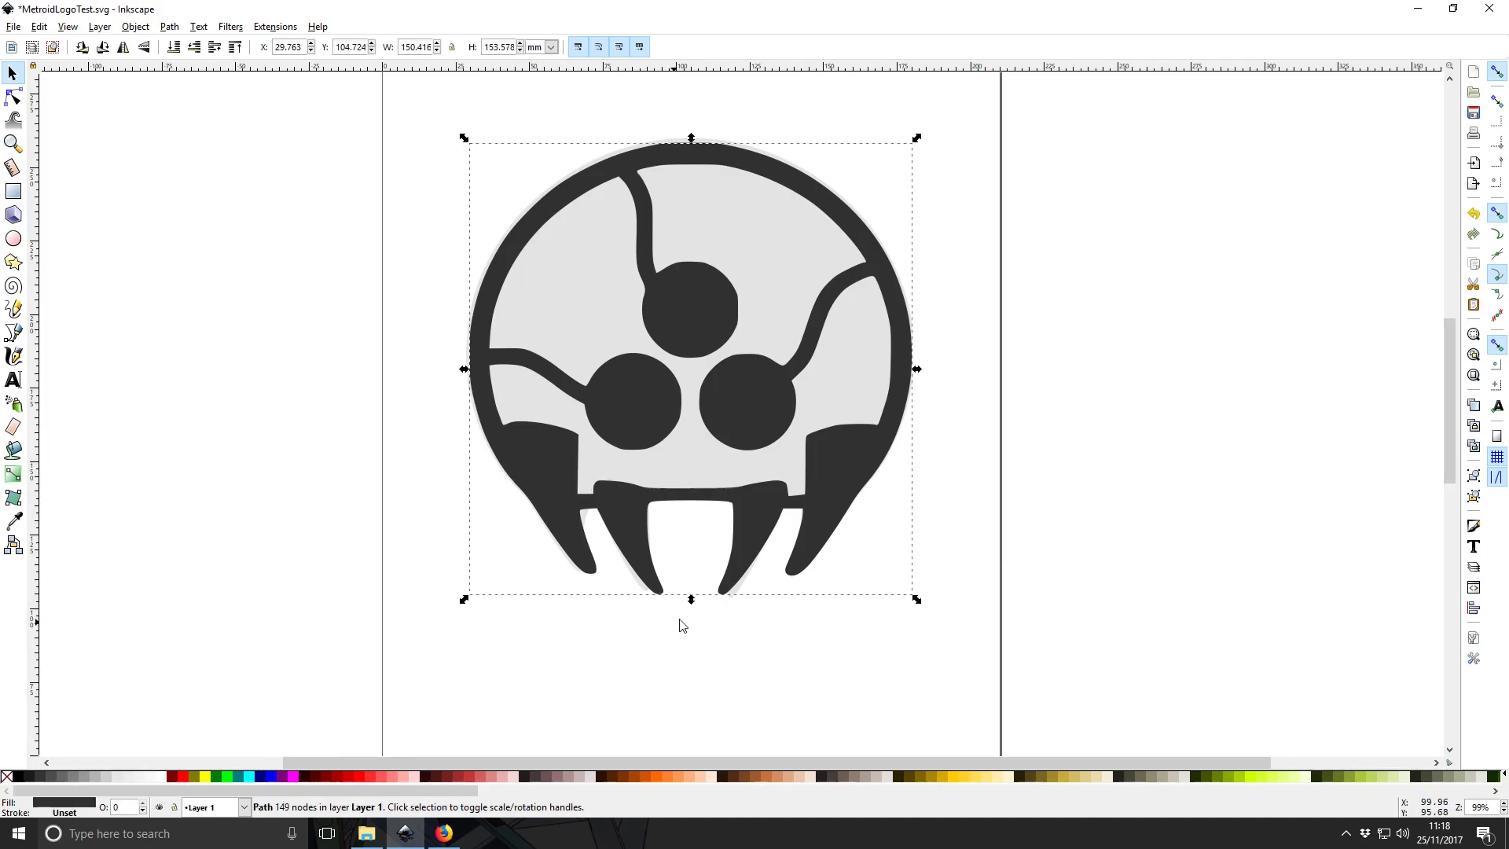
click(726, 676)
click(752, 462)
click(781, 684)
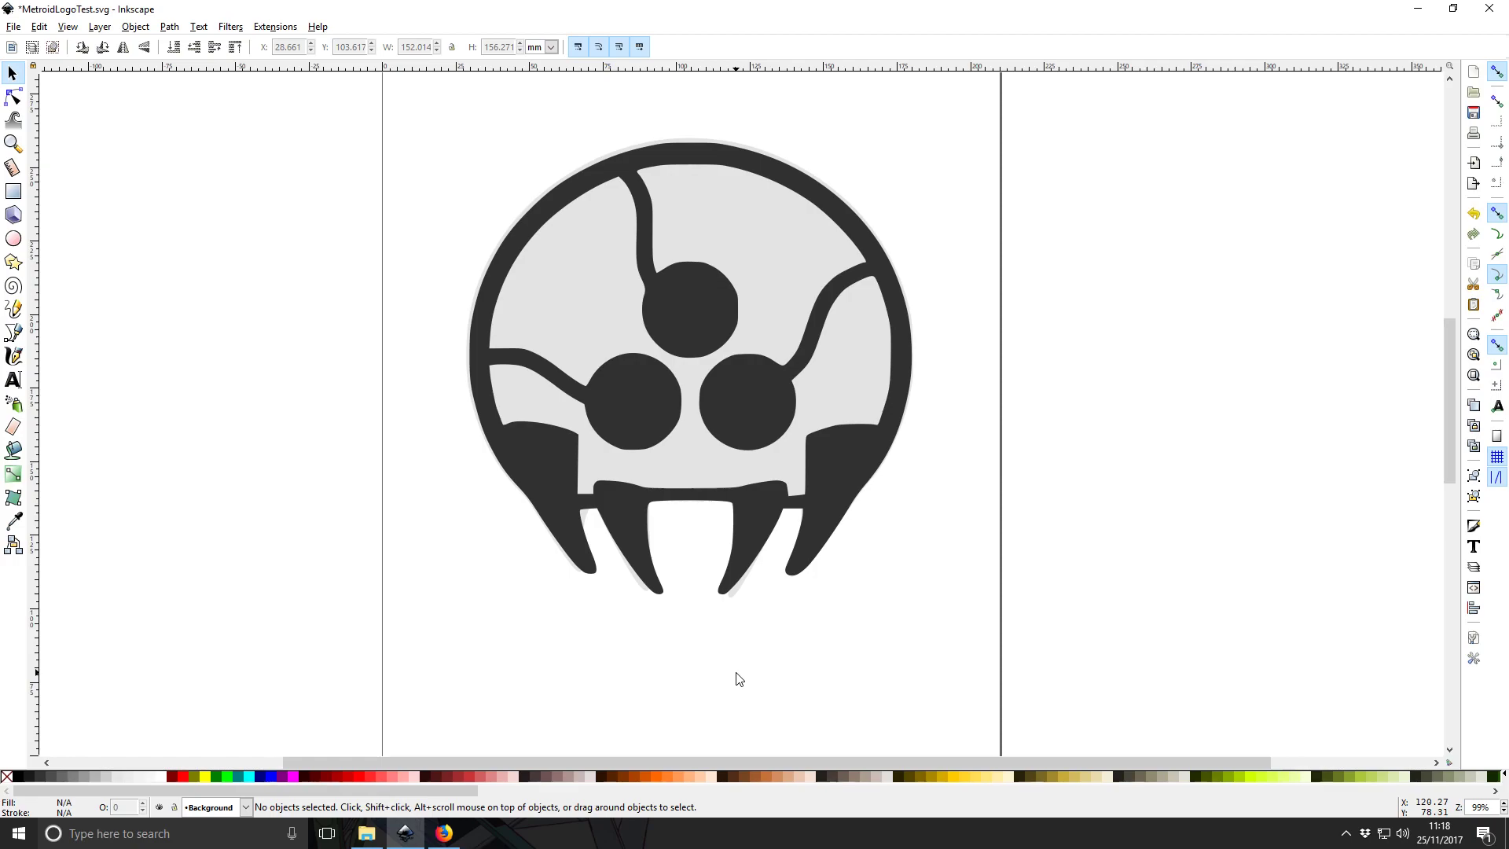
Lock Layer 1 so only the grey Background silhouette can be selected.
click(539, 463)
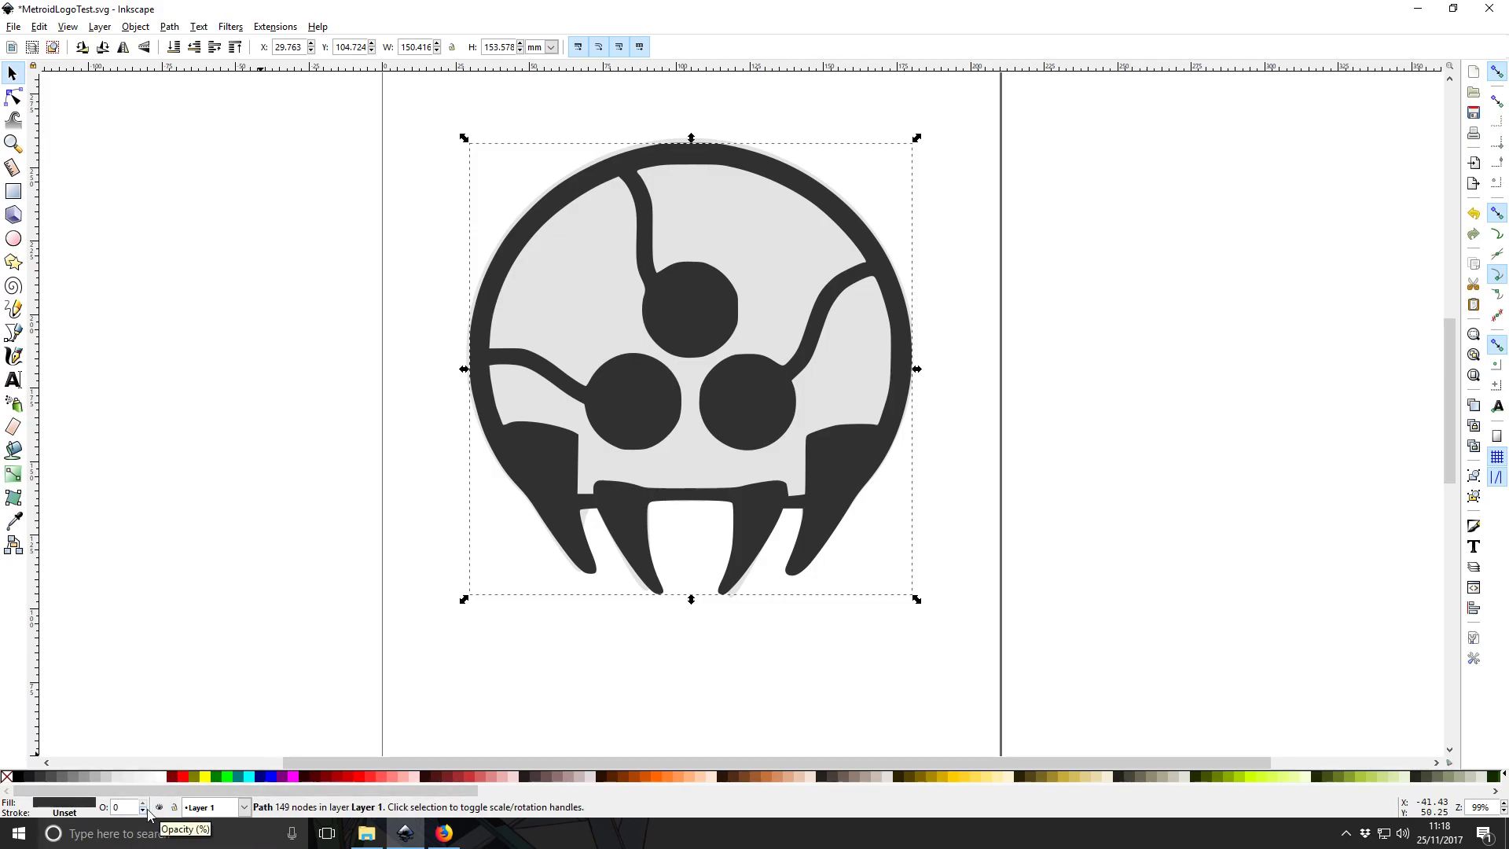
click(174, 807)
click(543, 707)
click(635, 526)
click(571, 681)
click(626, 451)
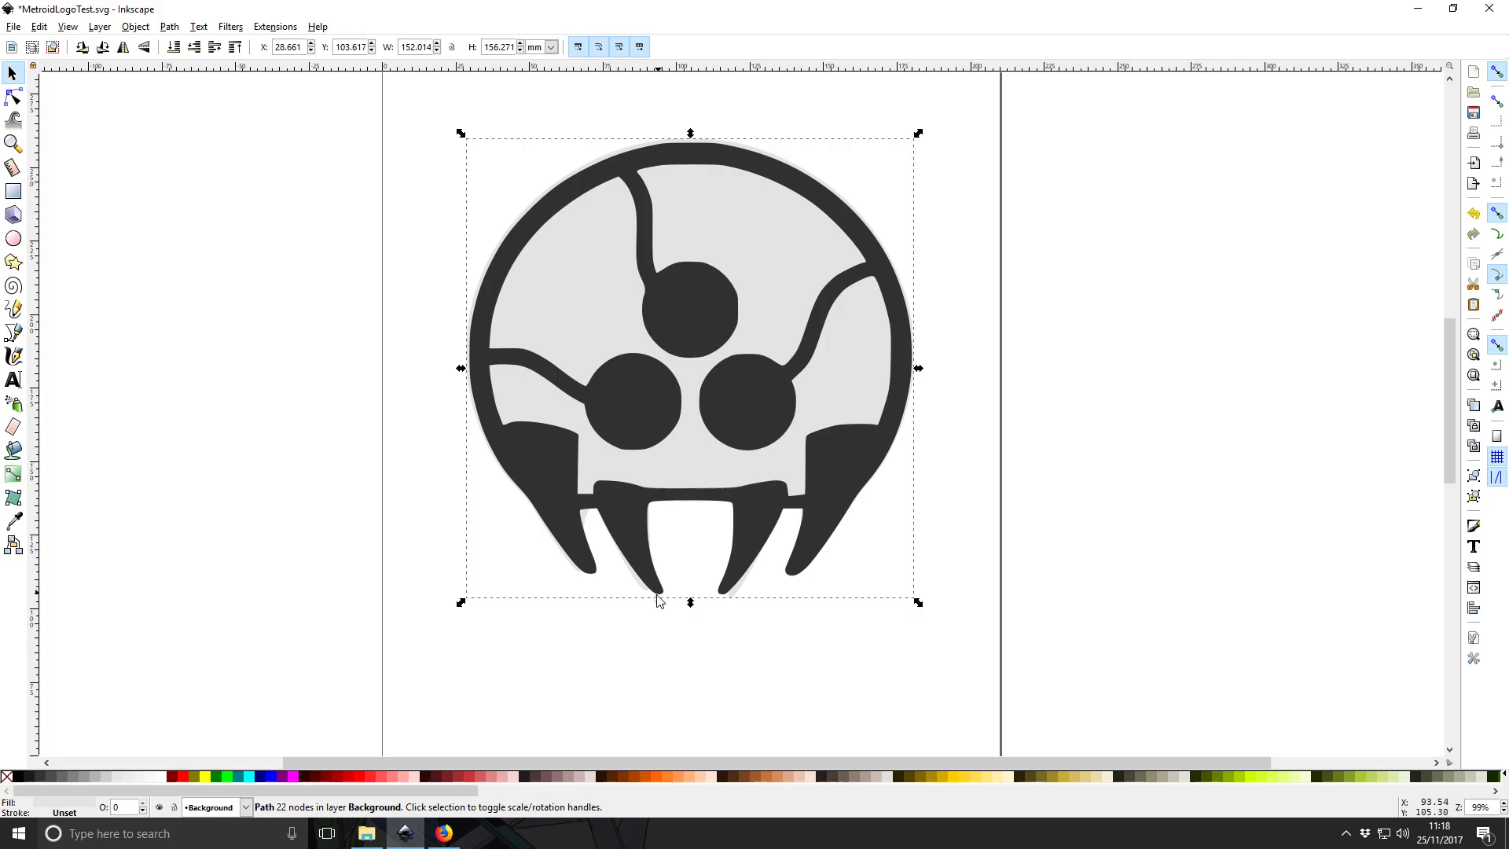
click(707, 660)
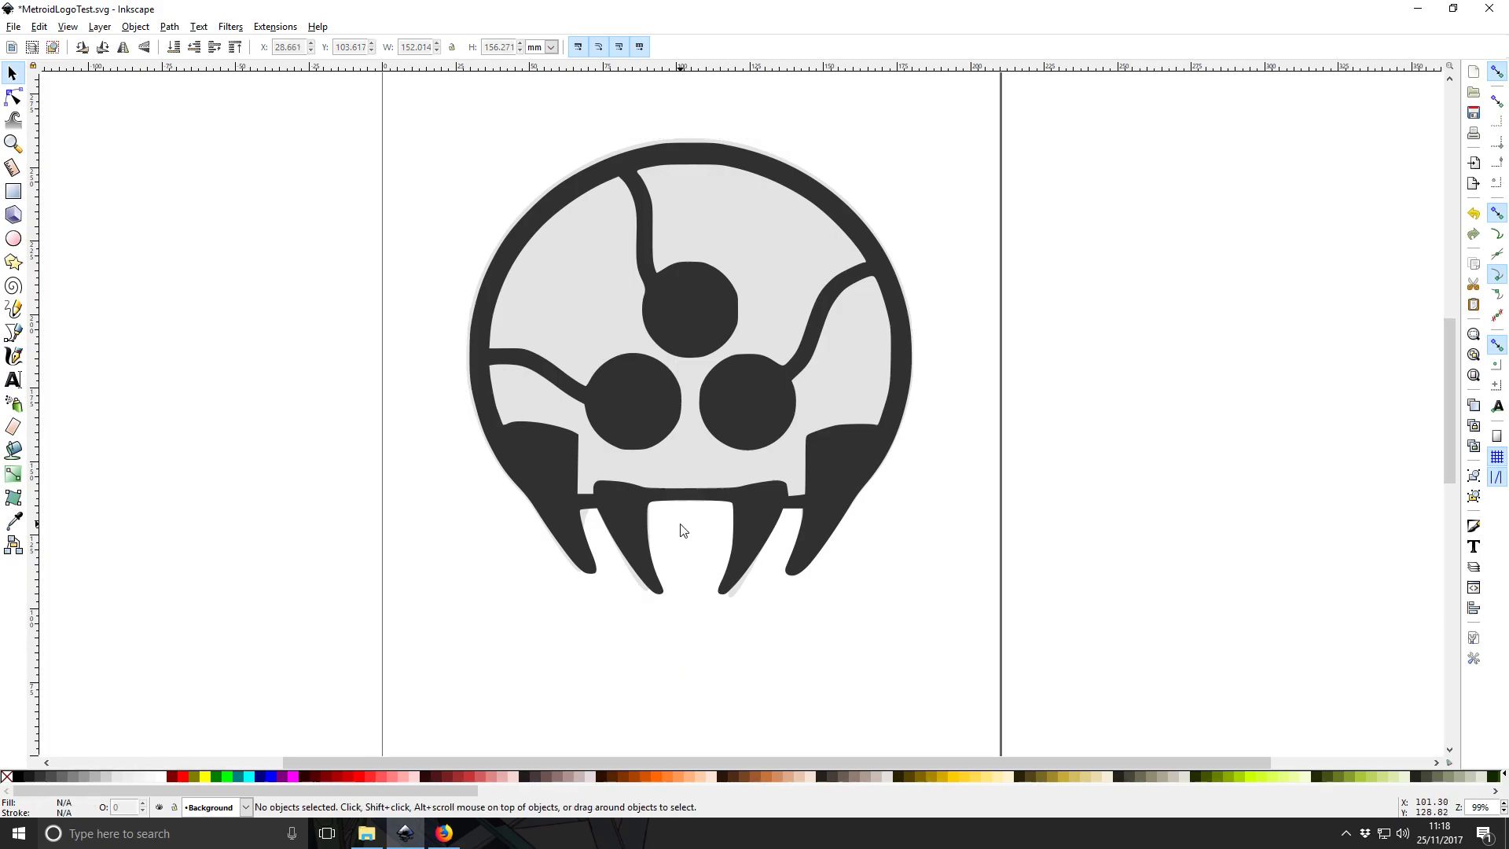
click(615, 481)
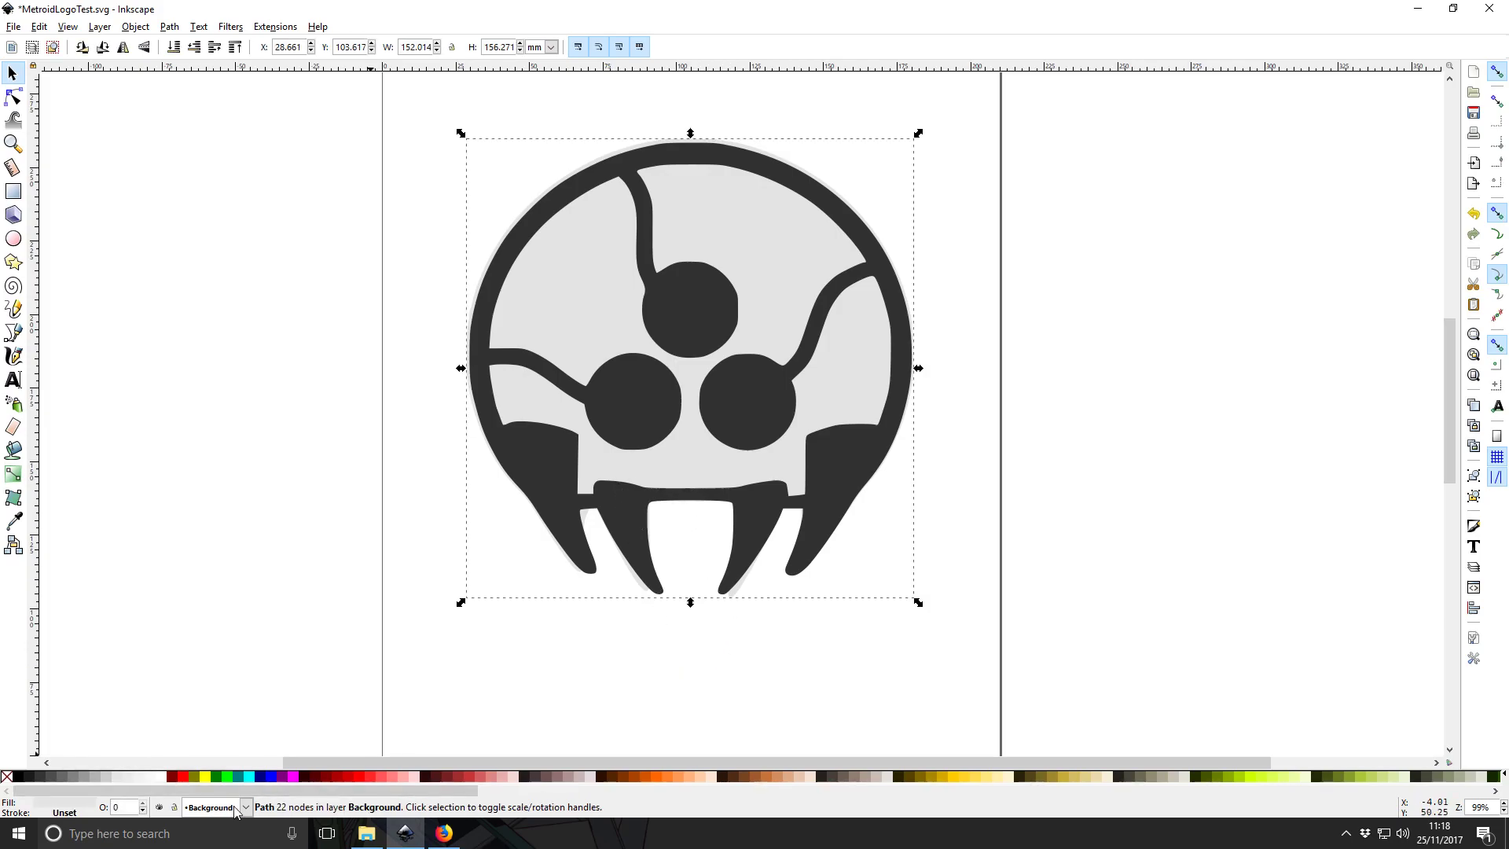
click(492, 700)
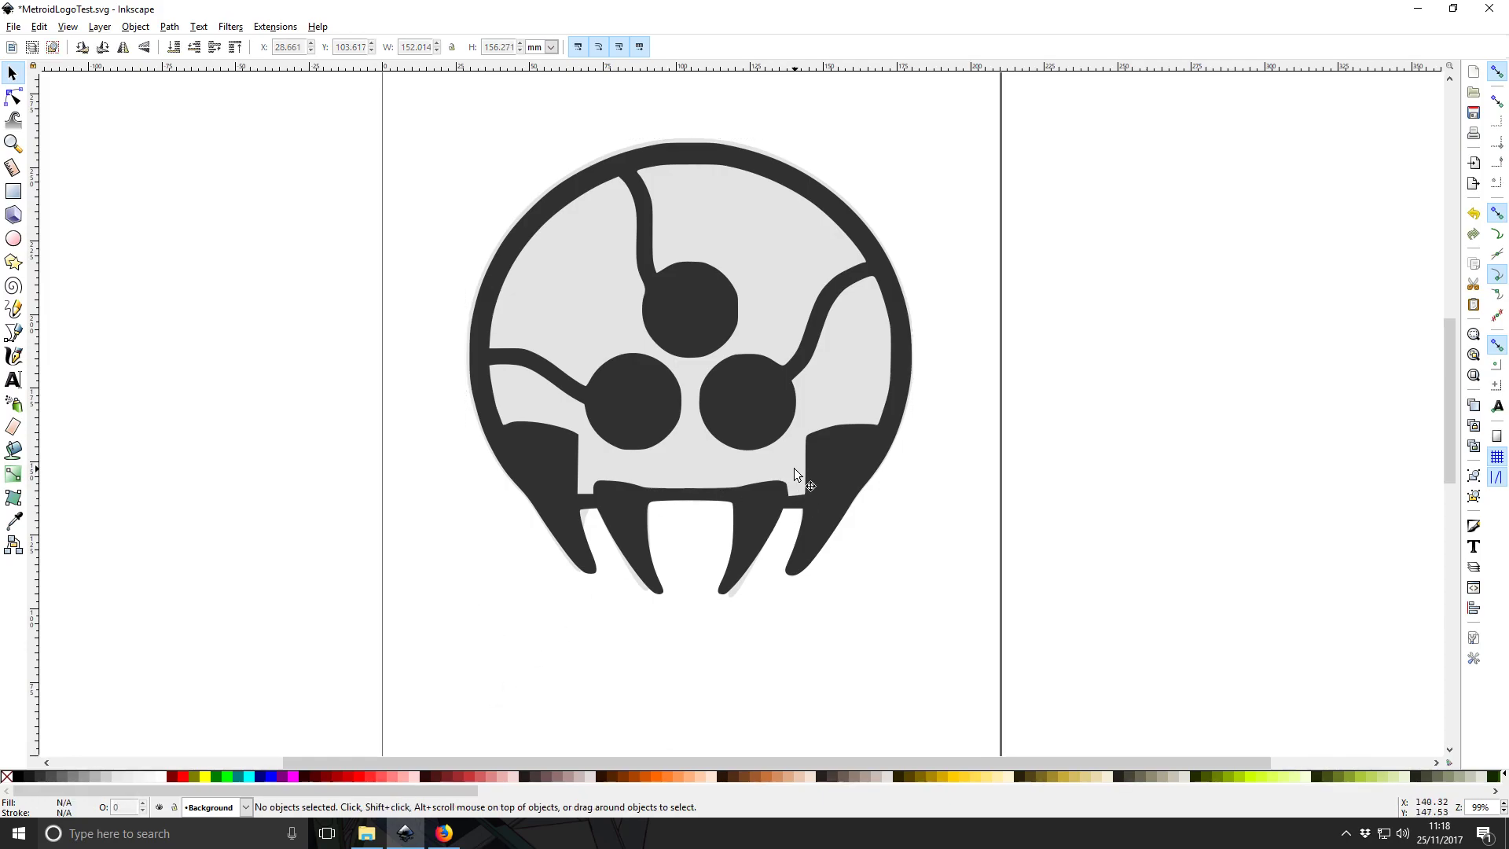
Show the silhouette's nodes with the Node tool and make Layer 1 the current layer.
click(12, 96)
click(573, 209)
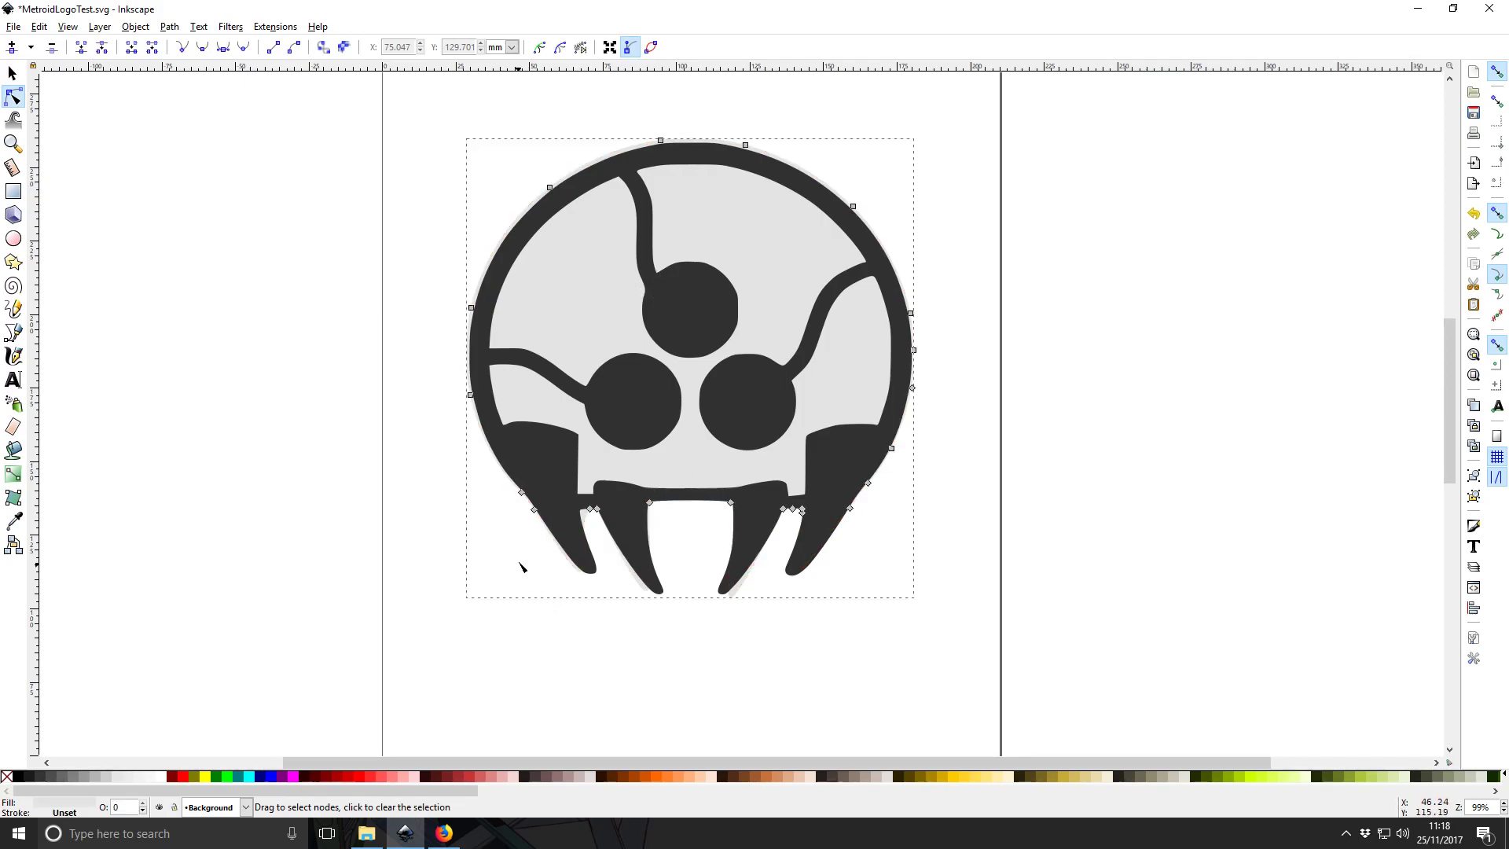
ctrl+scroll(597, 558, up, 1)
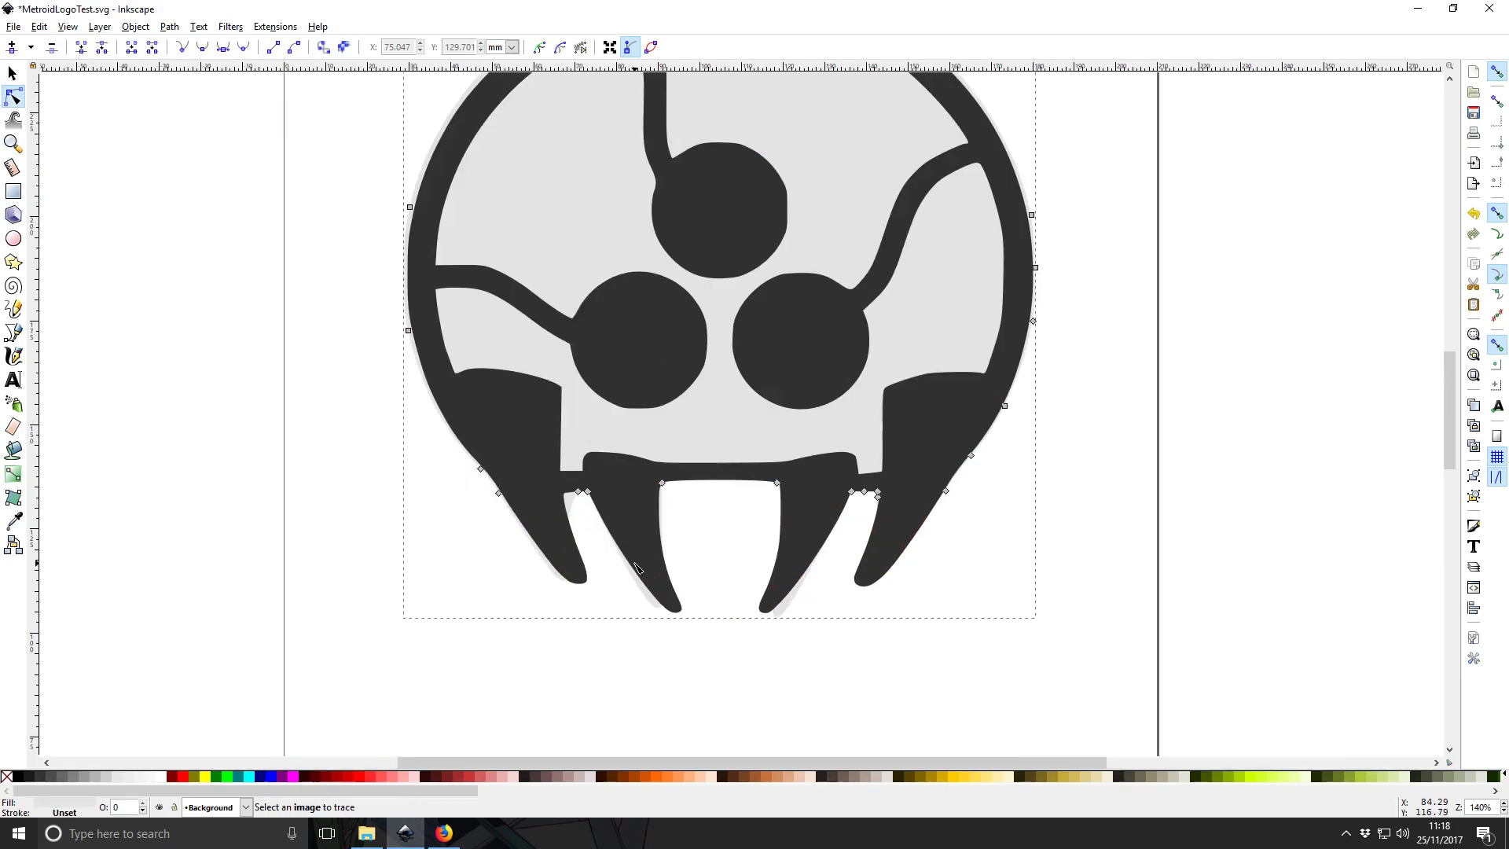
click(245, 807)
click(204, 826)
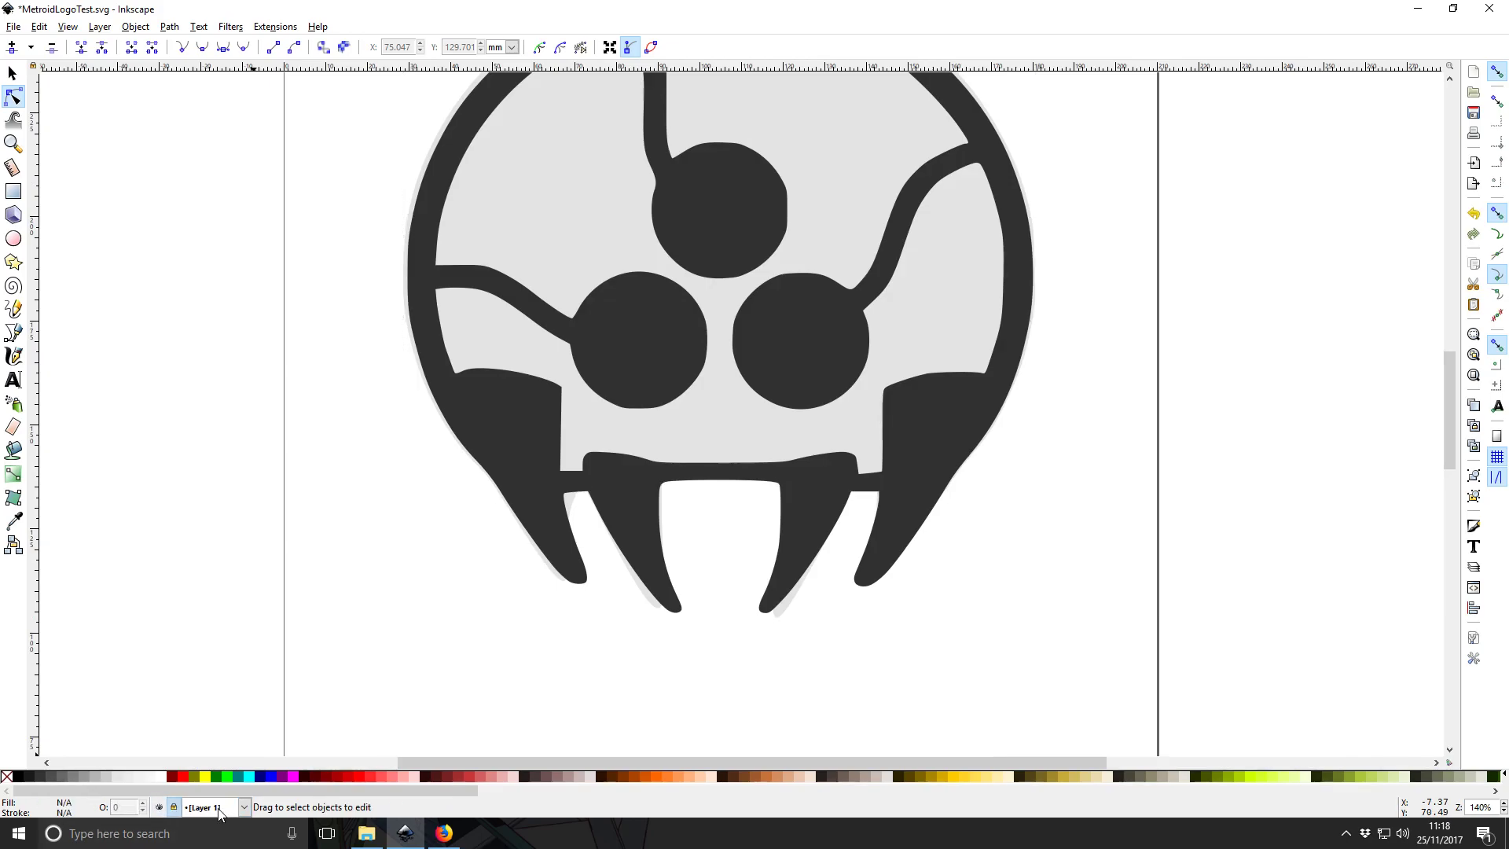
Hide Layer 1, pull the left fang's handle up, and make that node auto-smooth then smooth.
click(159, 807)
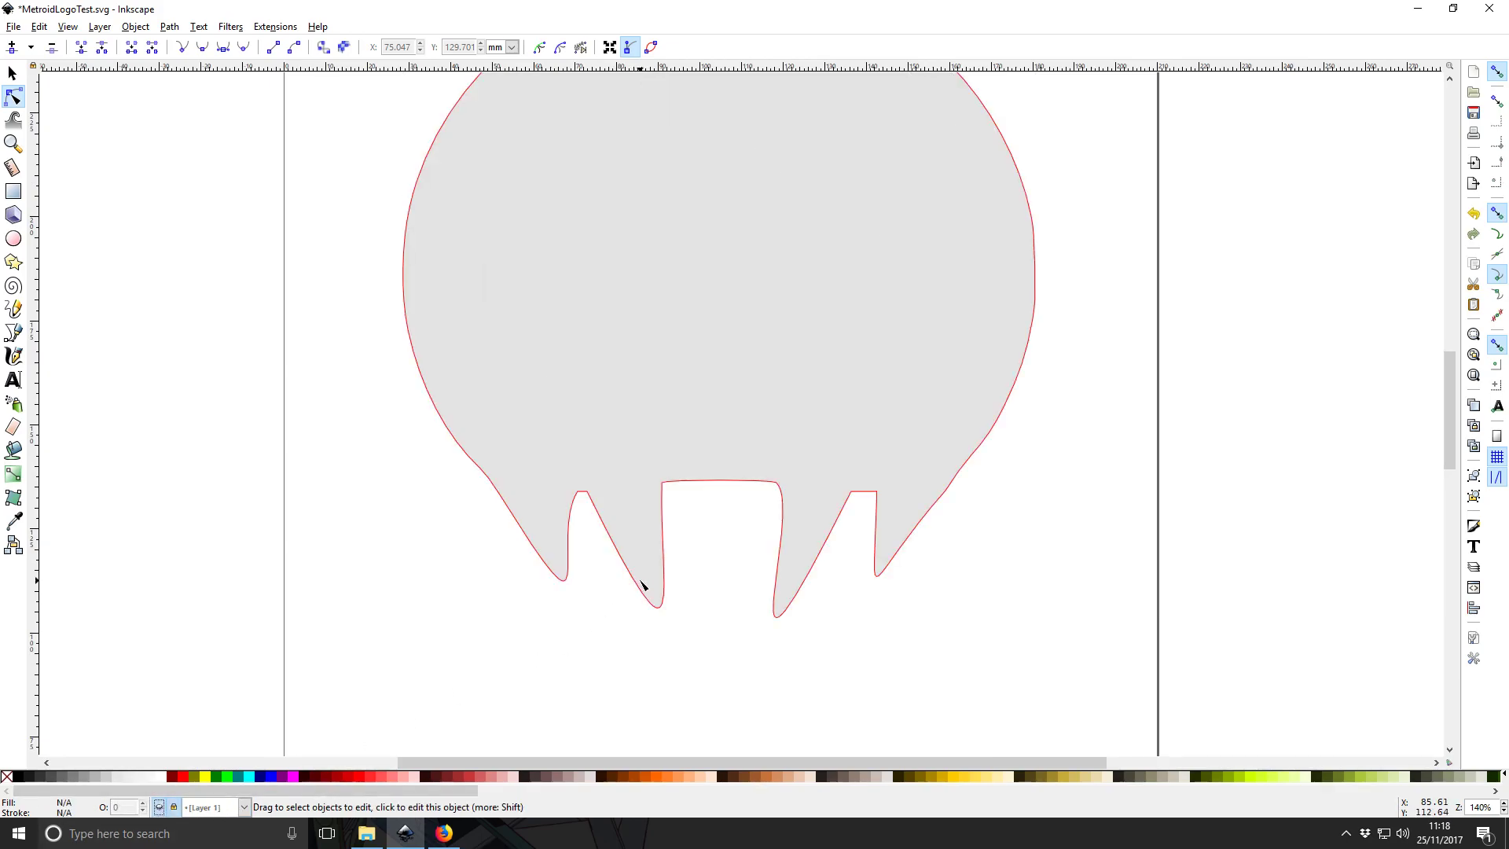
click(631, 347)
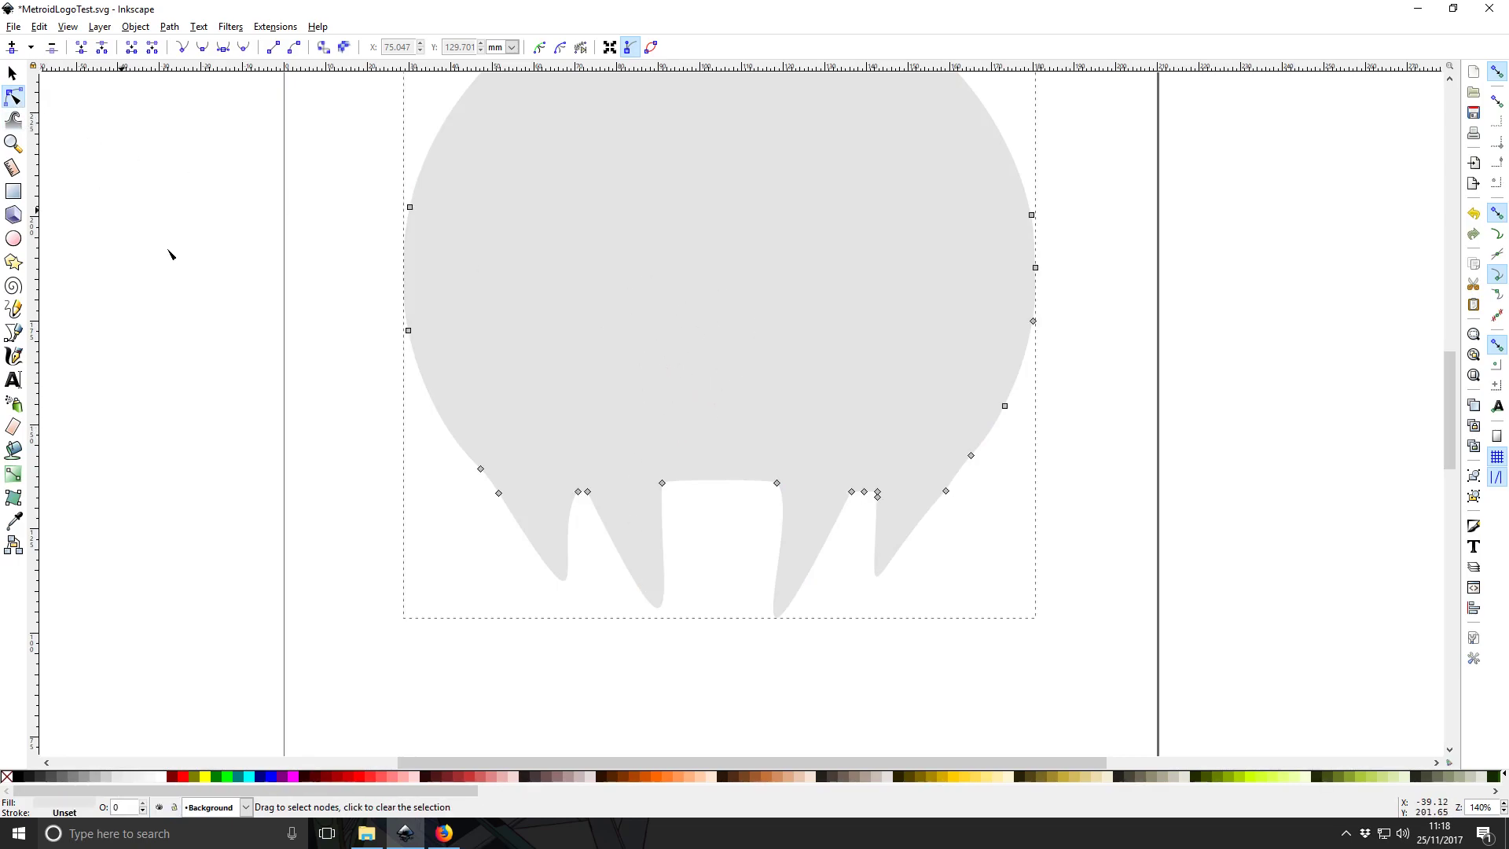
click(499, 494)
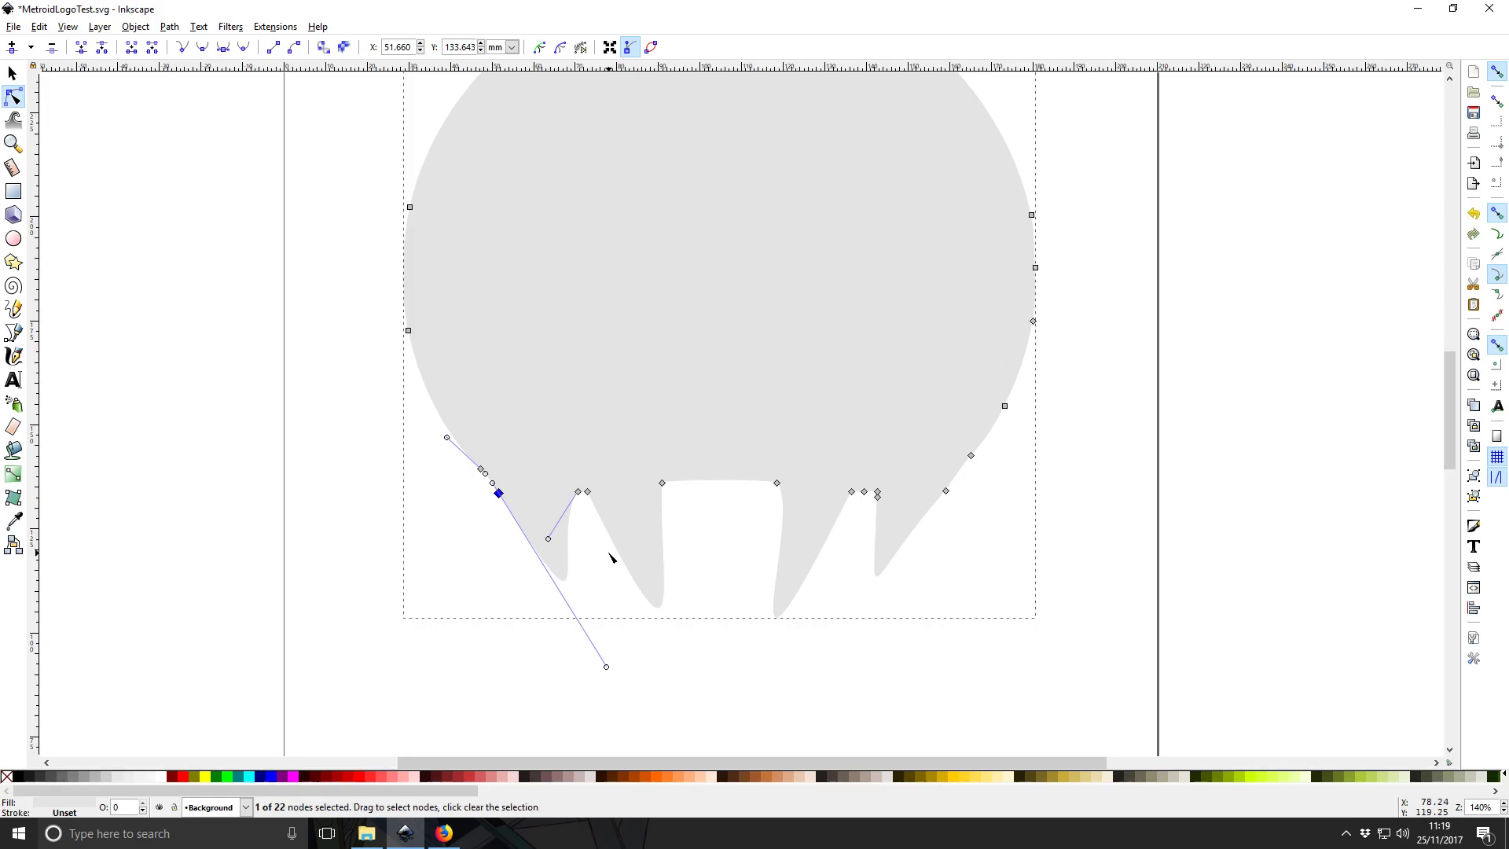
scroll(582, 572, up, 2)
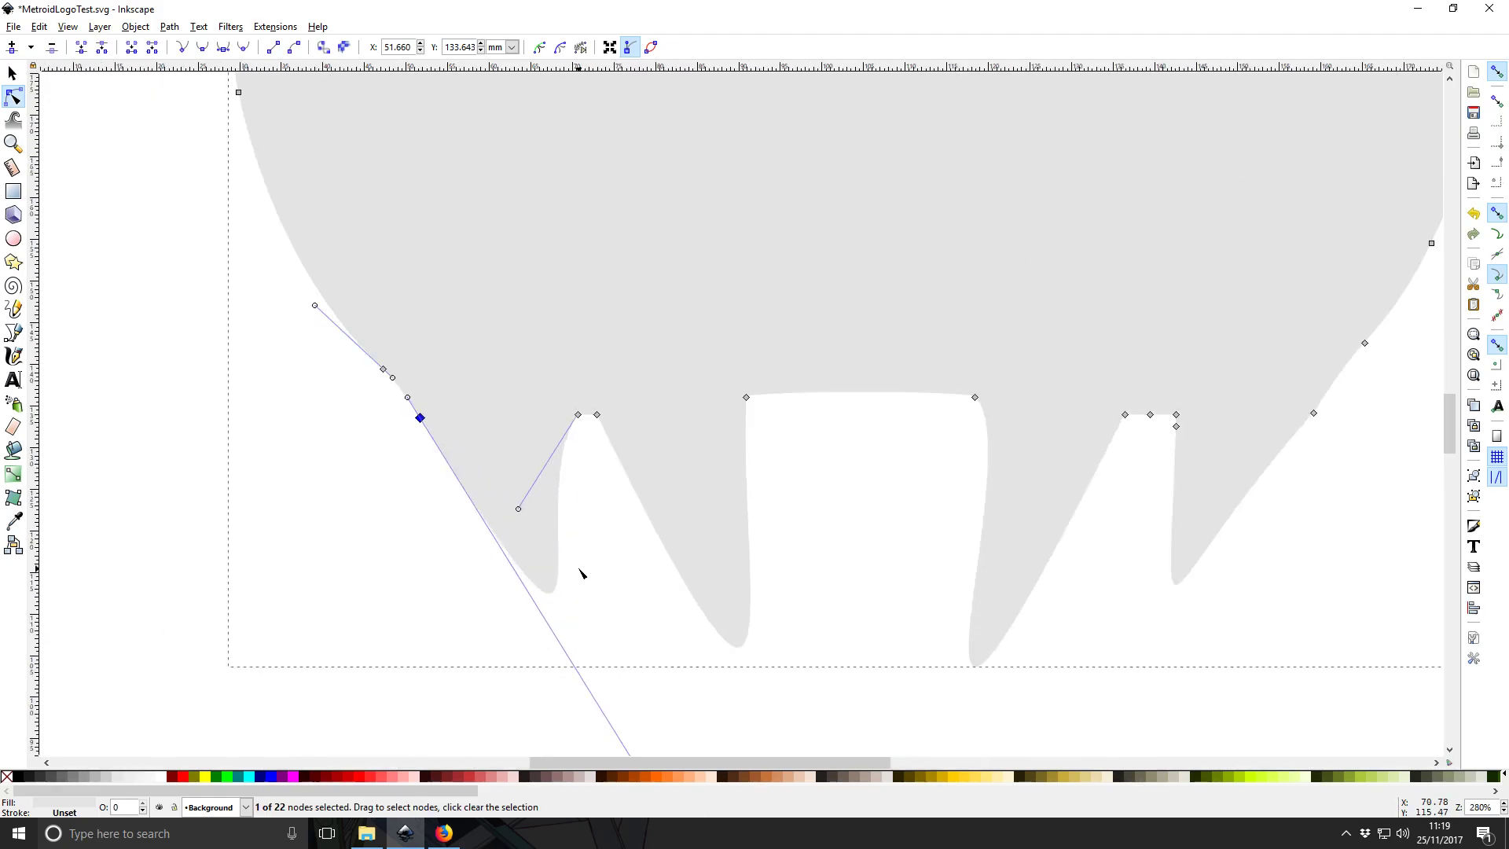
scroll(582, 571, up, 1)
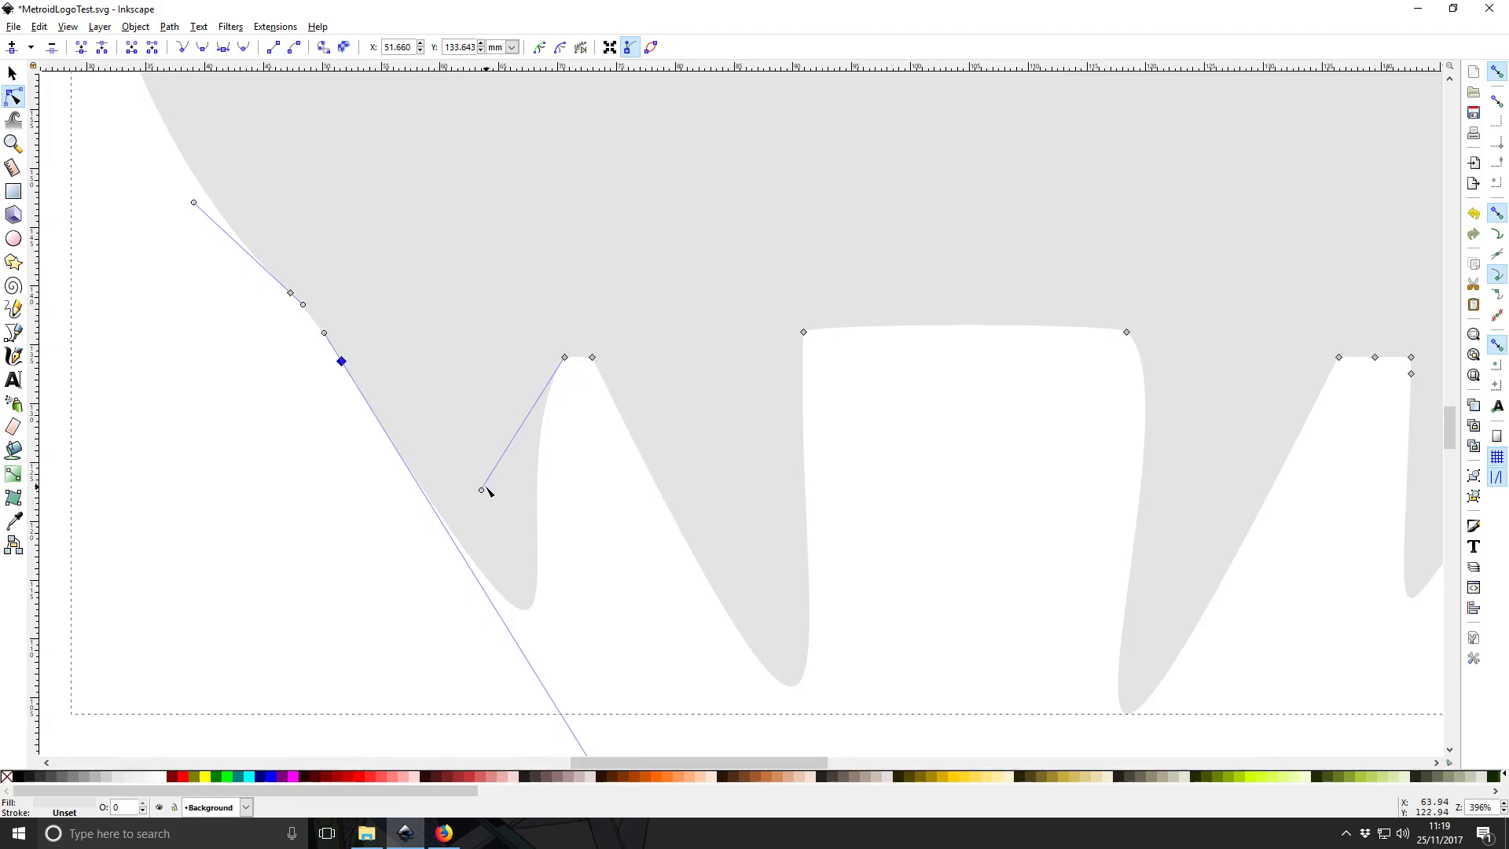
drag(482, 490, 508, 360)
scroll(497, 564, down, 2)
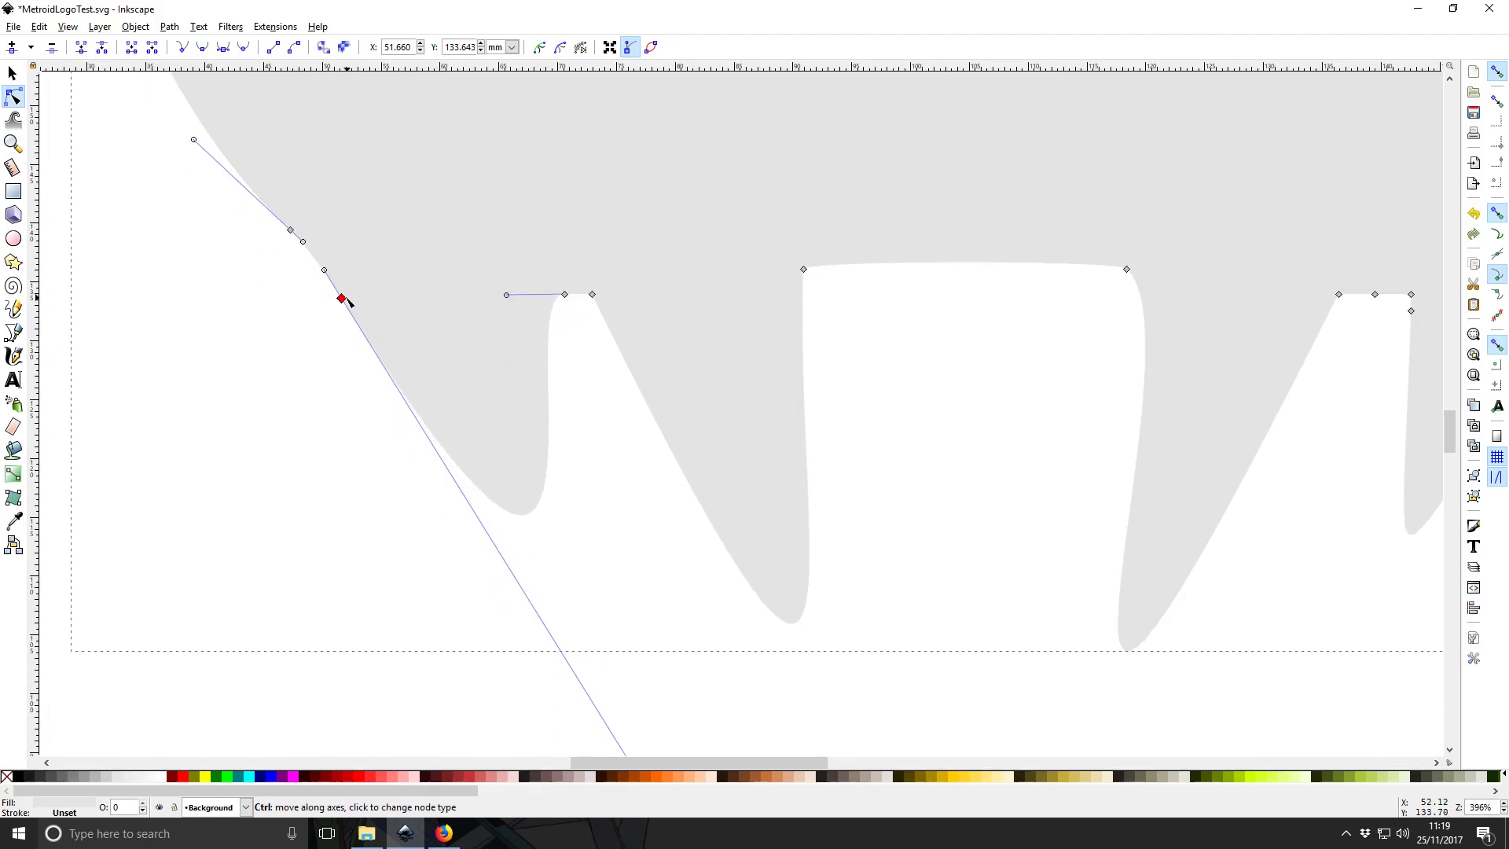
key(shift+a)
key(shift+s)
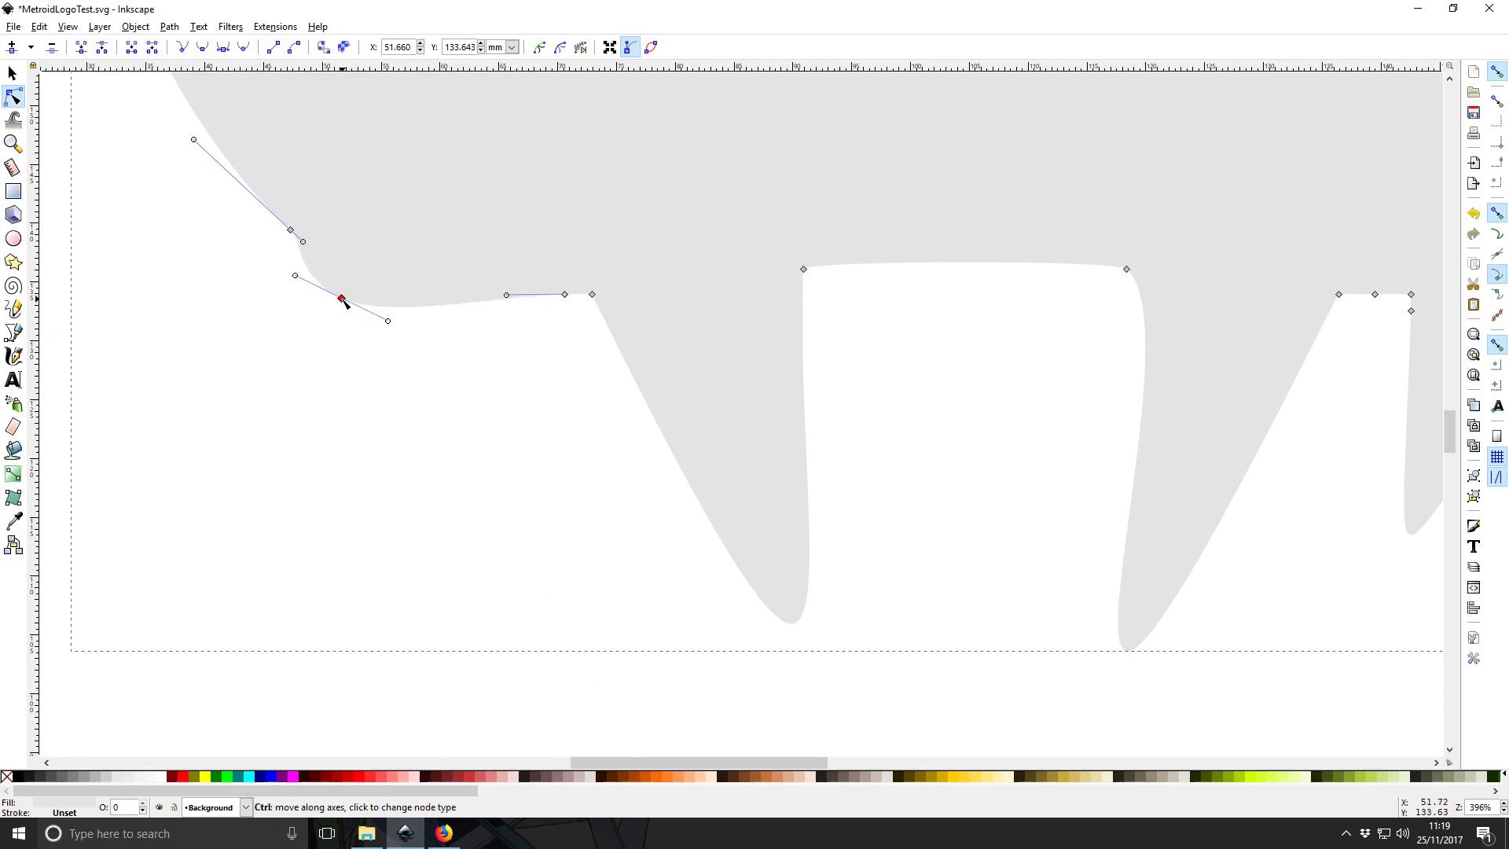
Select the second fang's nodes and delete its extra tip node.
click(391, 336)
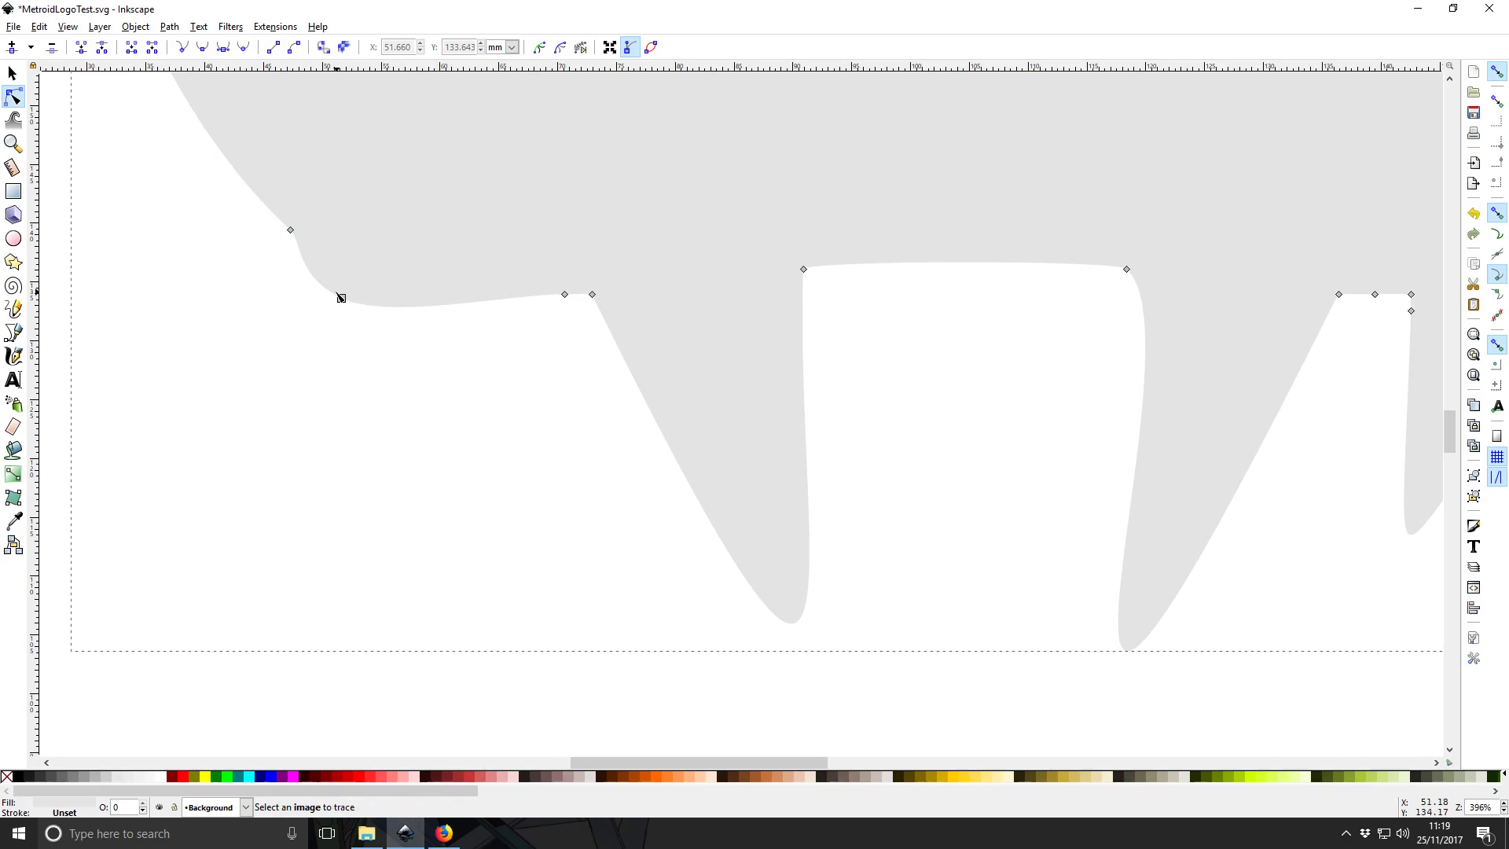
click(565, 295)
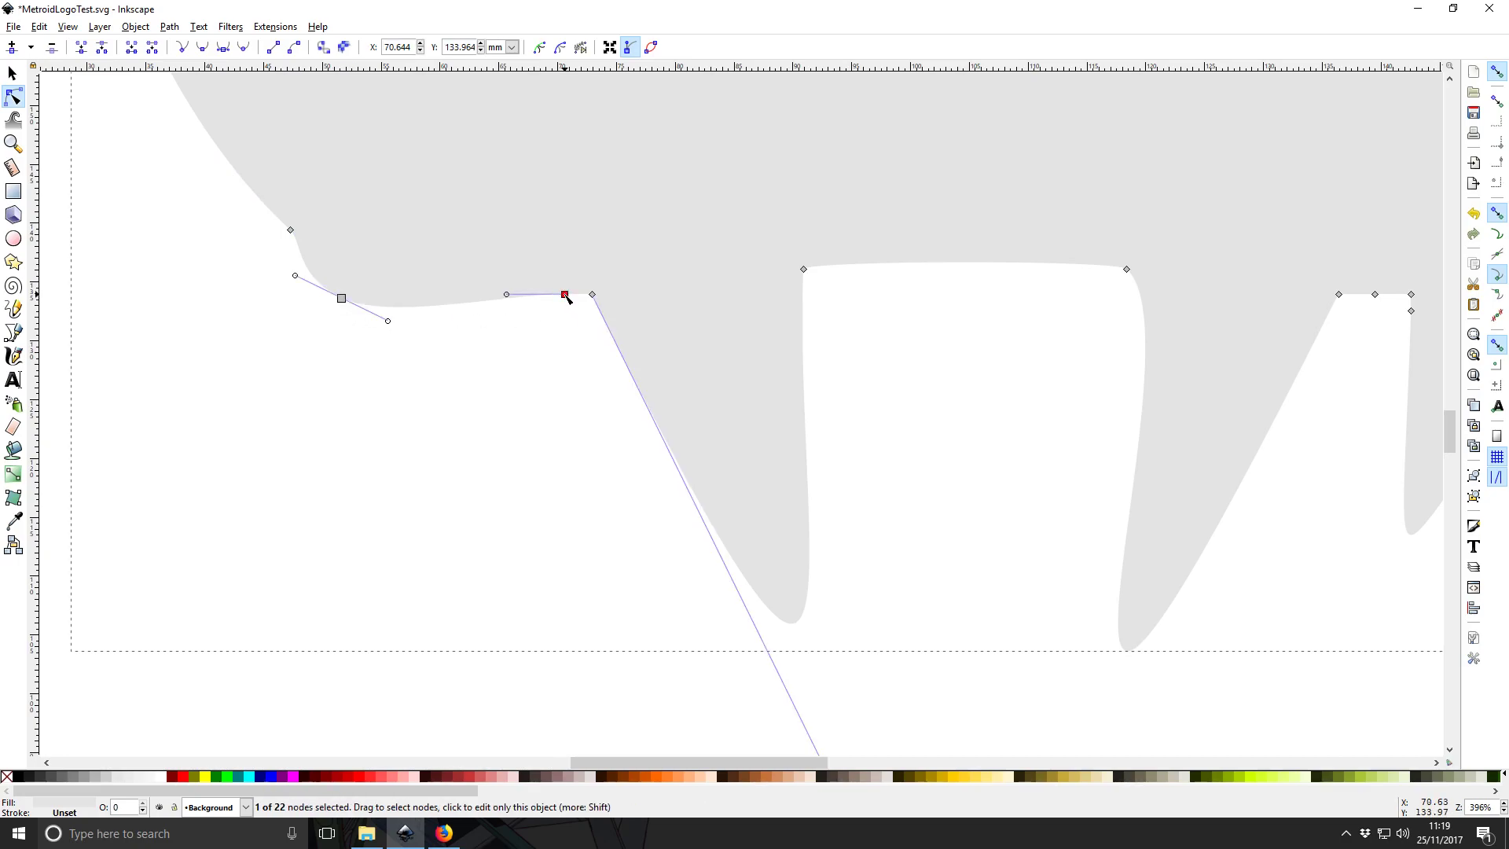
drag(388, 321, 330, 298)
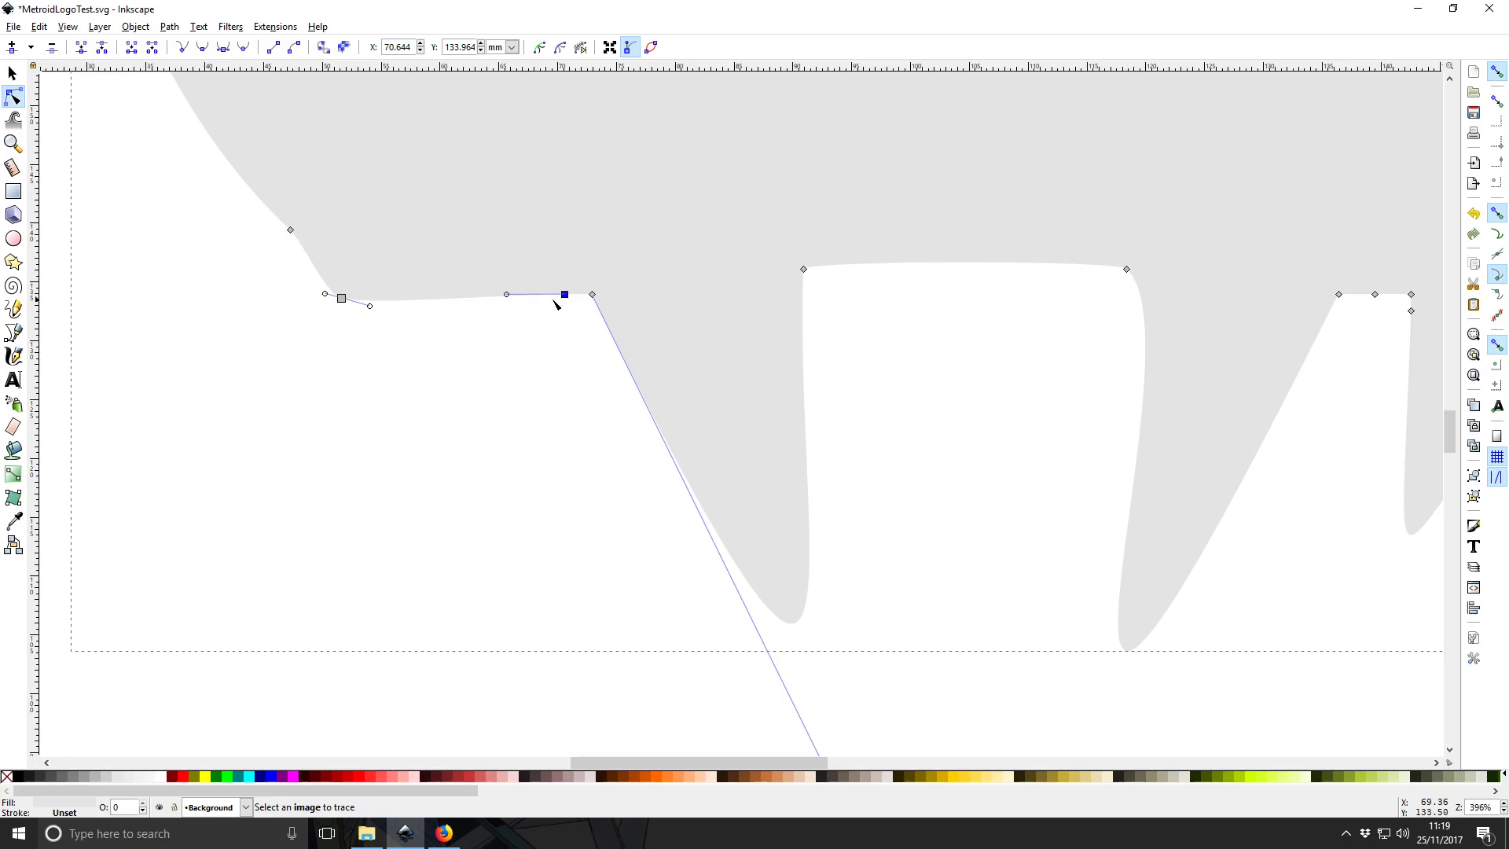
click(594, 296)
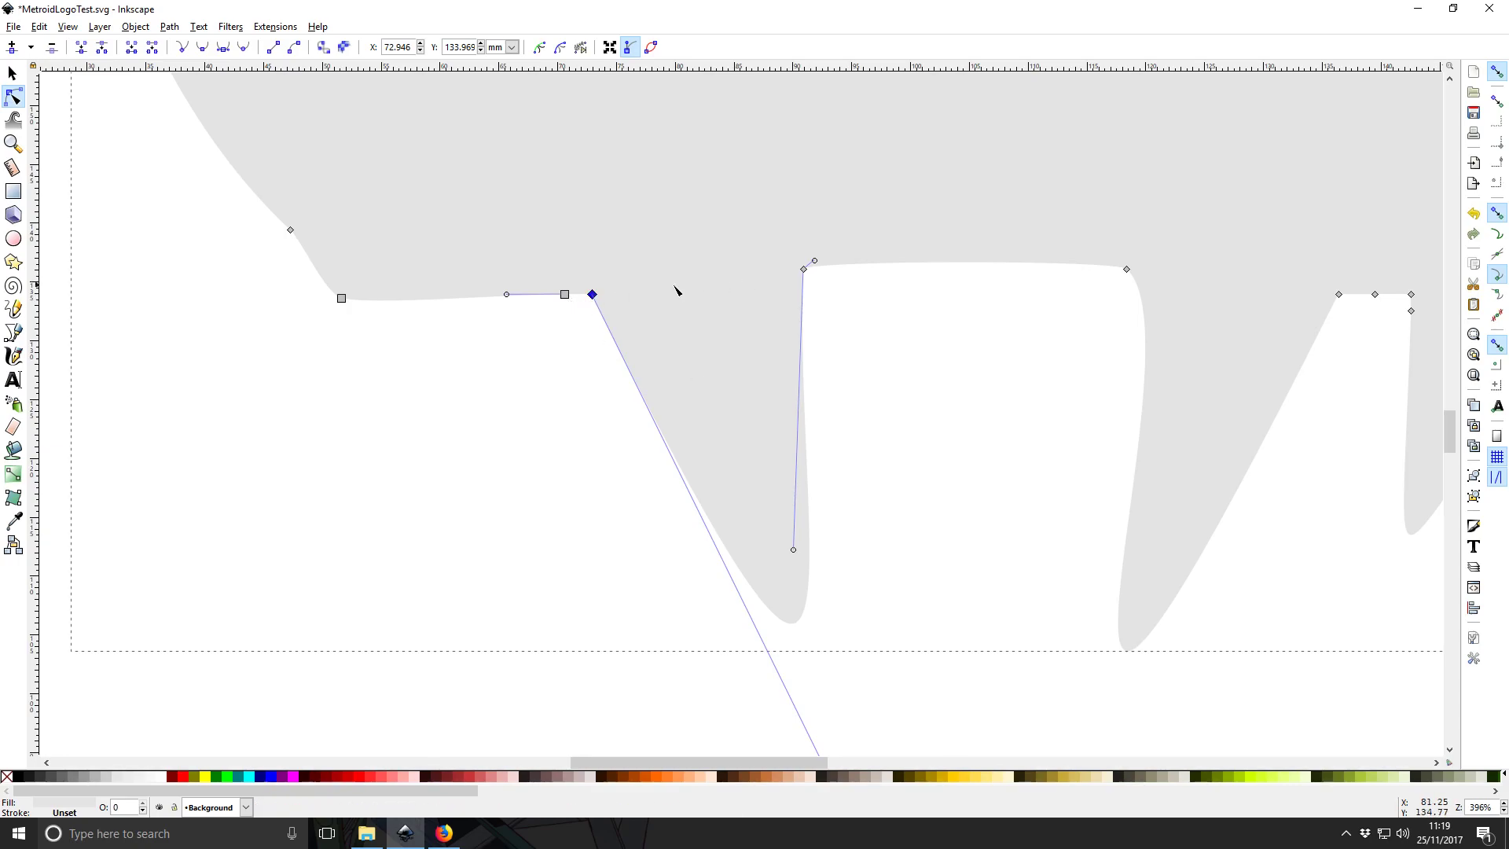
click(564, 294)
click(803, 269)
click(900, 333)
click(593, 294)
key(Delete)
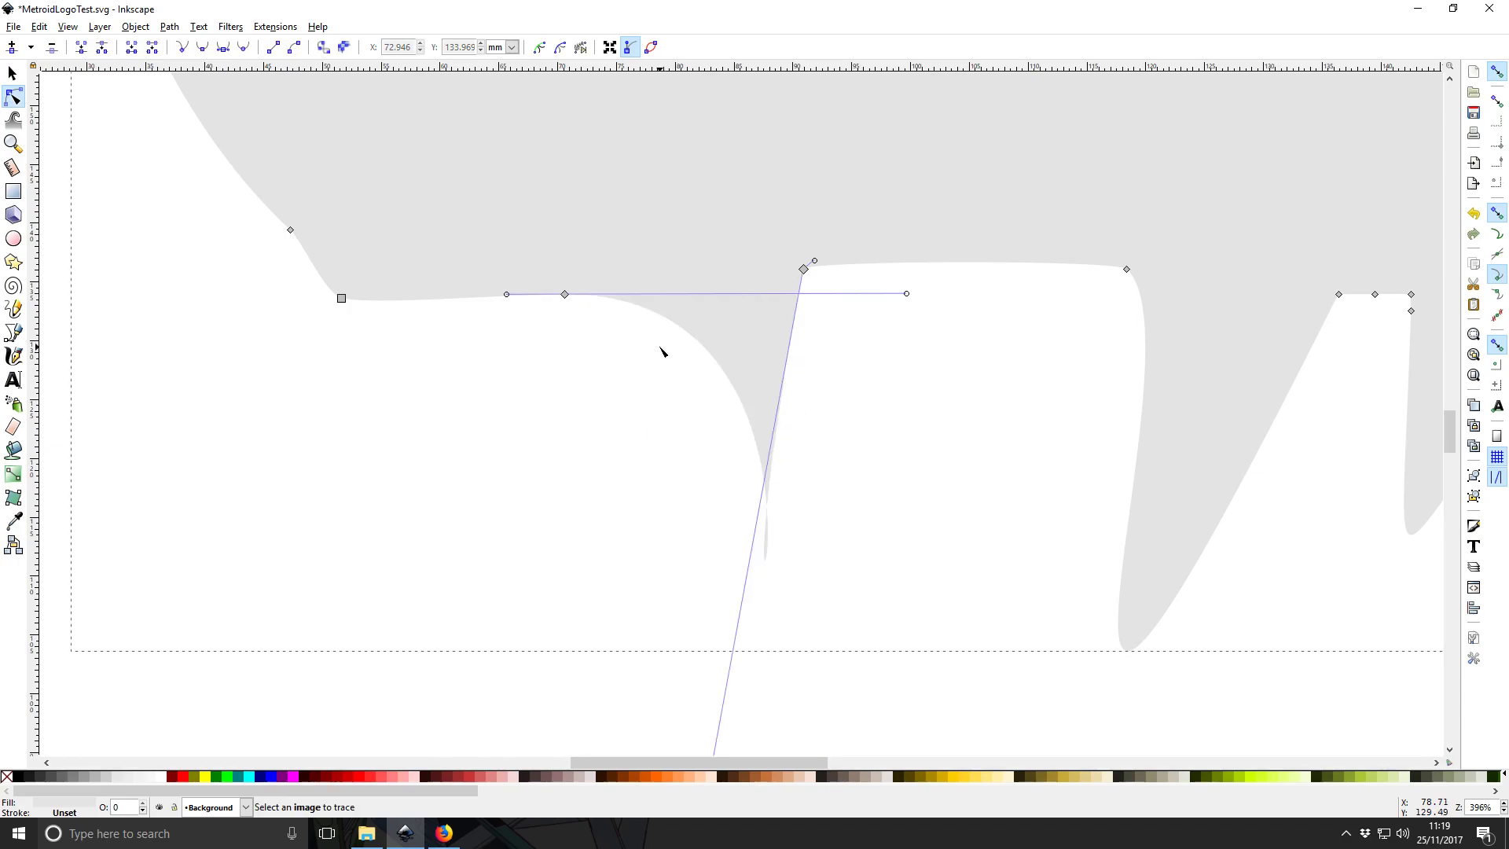
Drag the remaining handles to flatten the second fang into a gentle curve.
scroll(821, 488, down, 4)
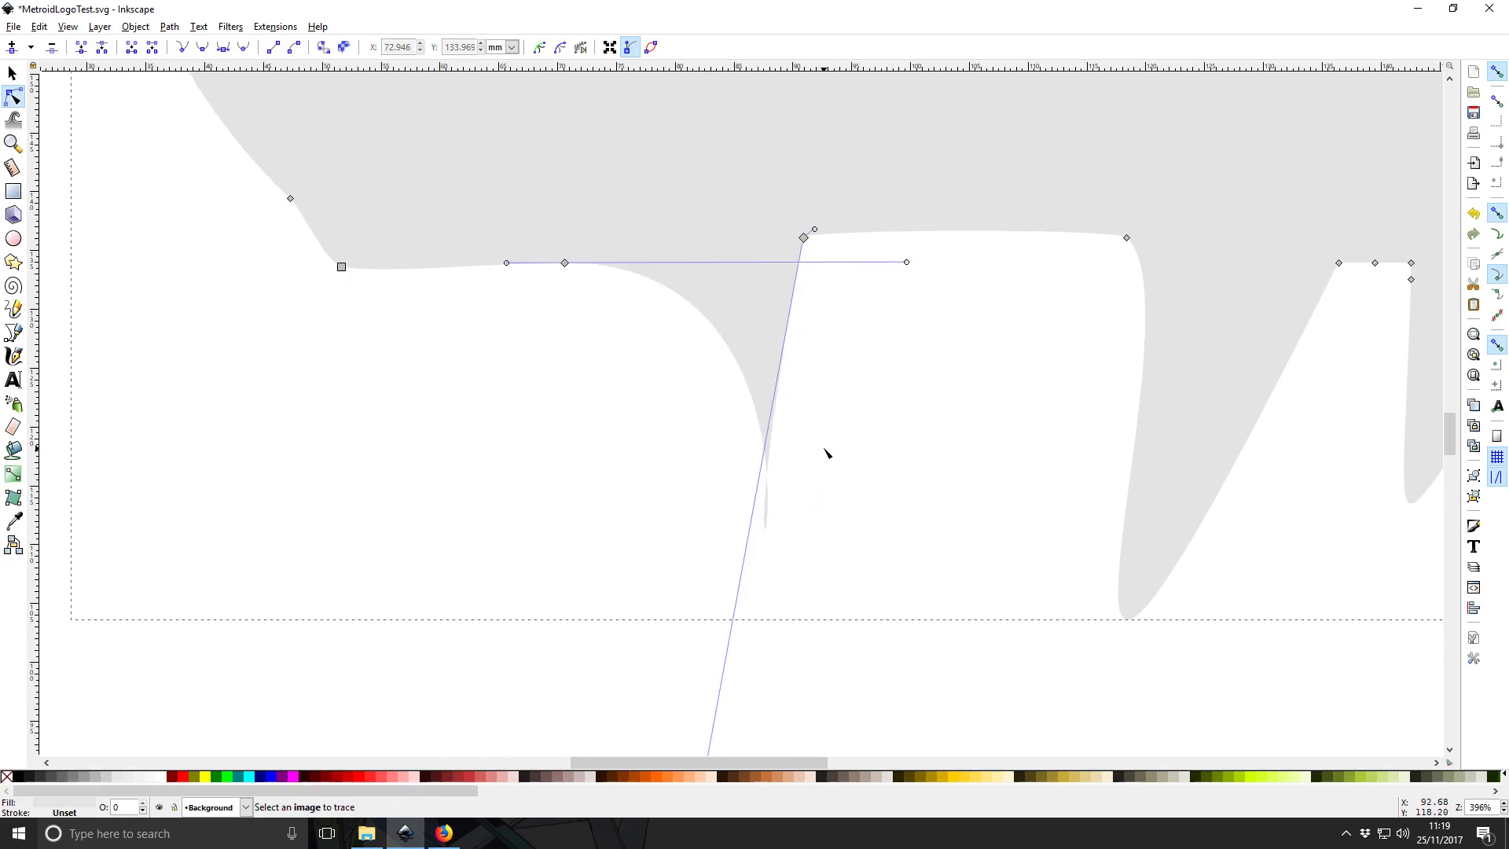
scroll(727, 645, down, 3)
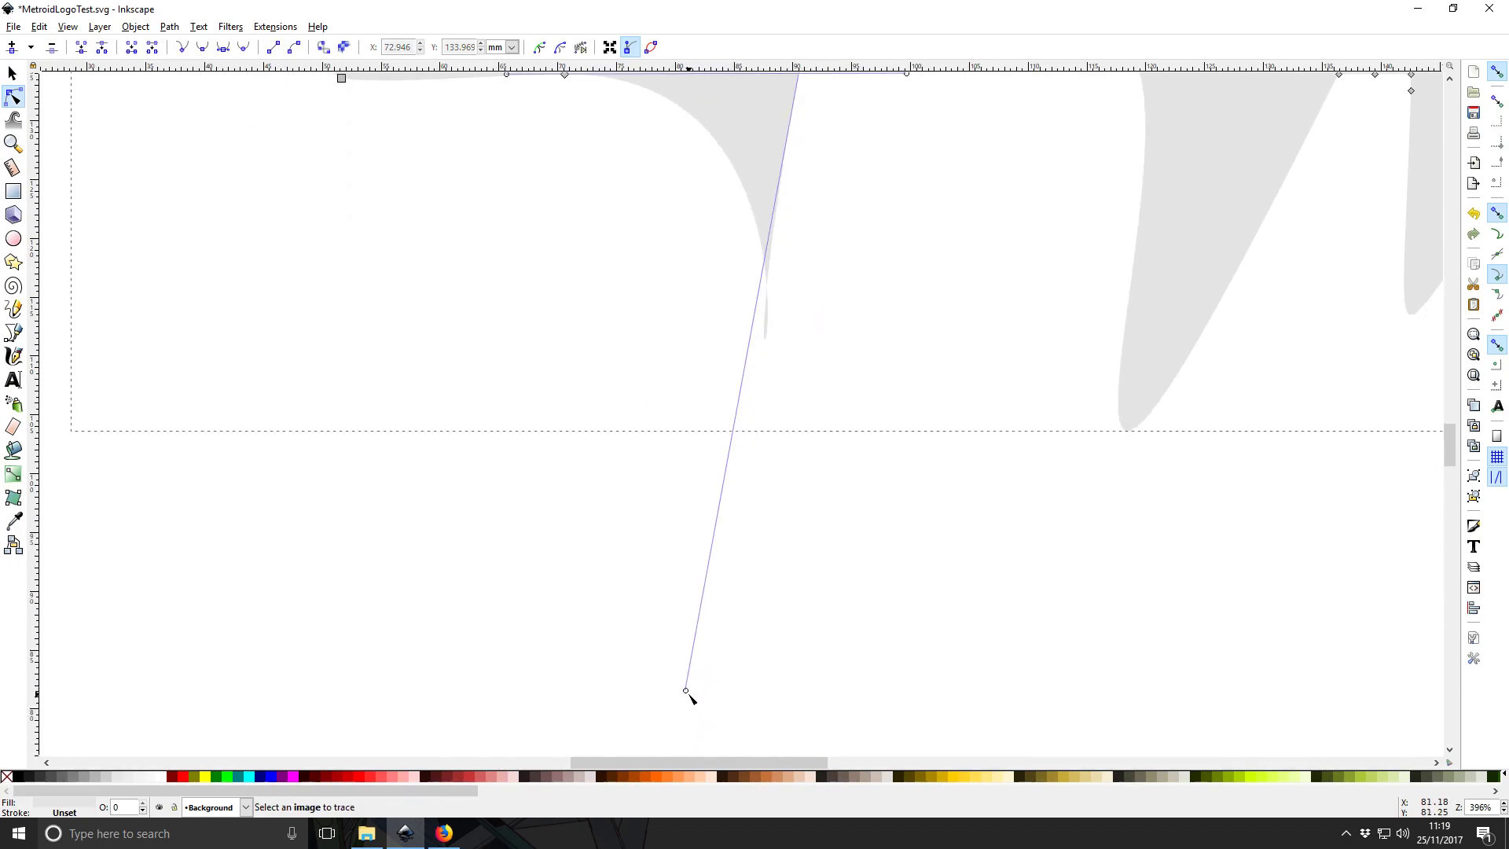
drag(687, 692, 807, 180)
scroll(794, 283, up, 4)
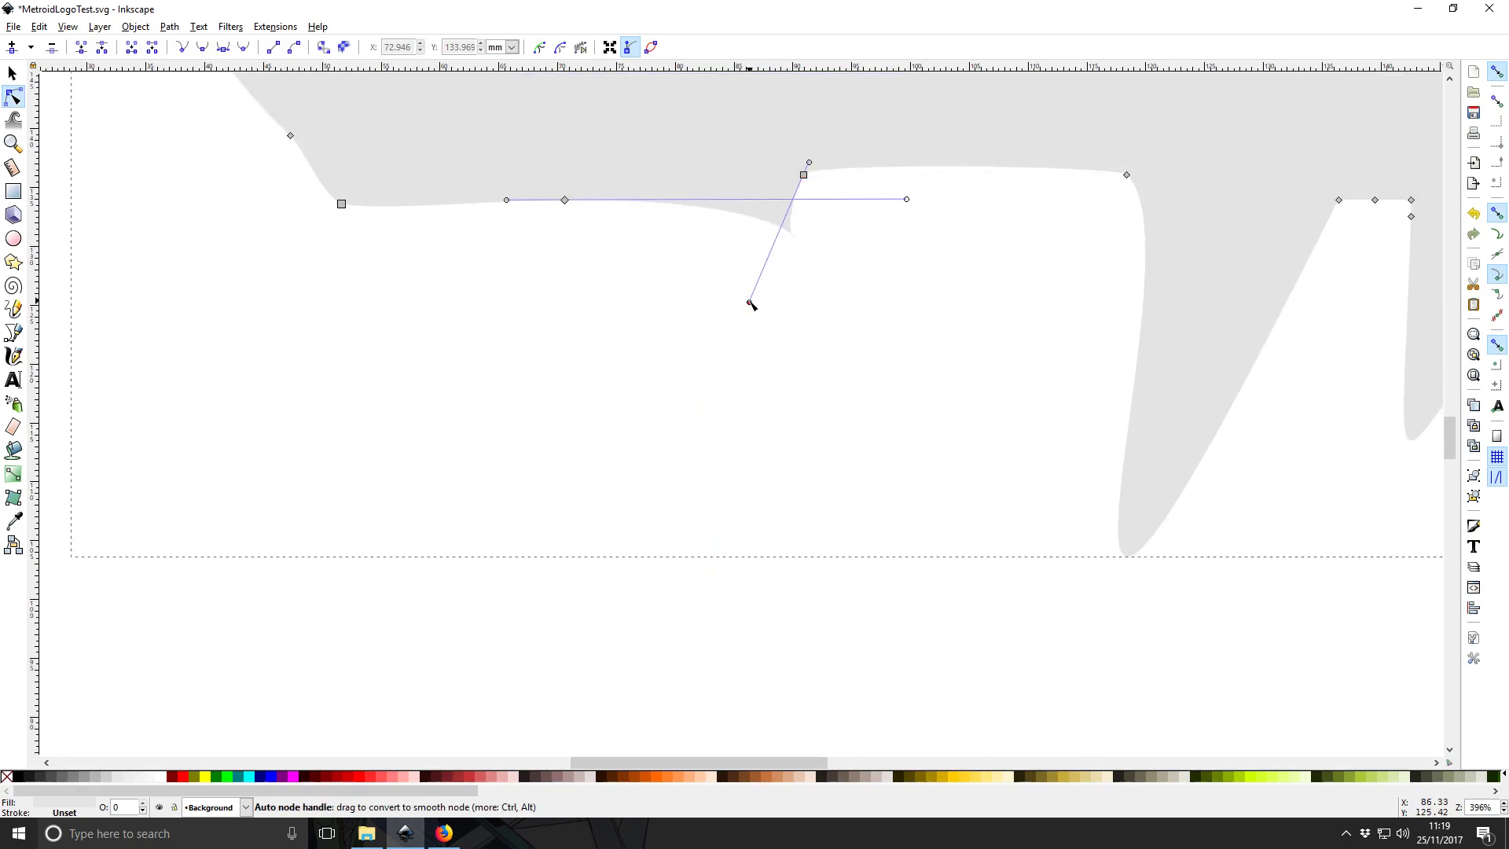
drag(752, 300, 777, 182)
drag(907, 202, 627, 200)
drag(969, 249, 526, 311)
Pull the next fang's node handles upward to shrink it and flatten the bottom edge.
click(684, 237)
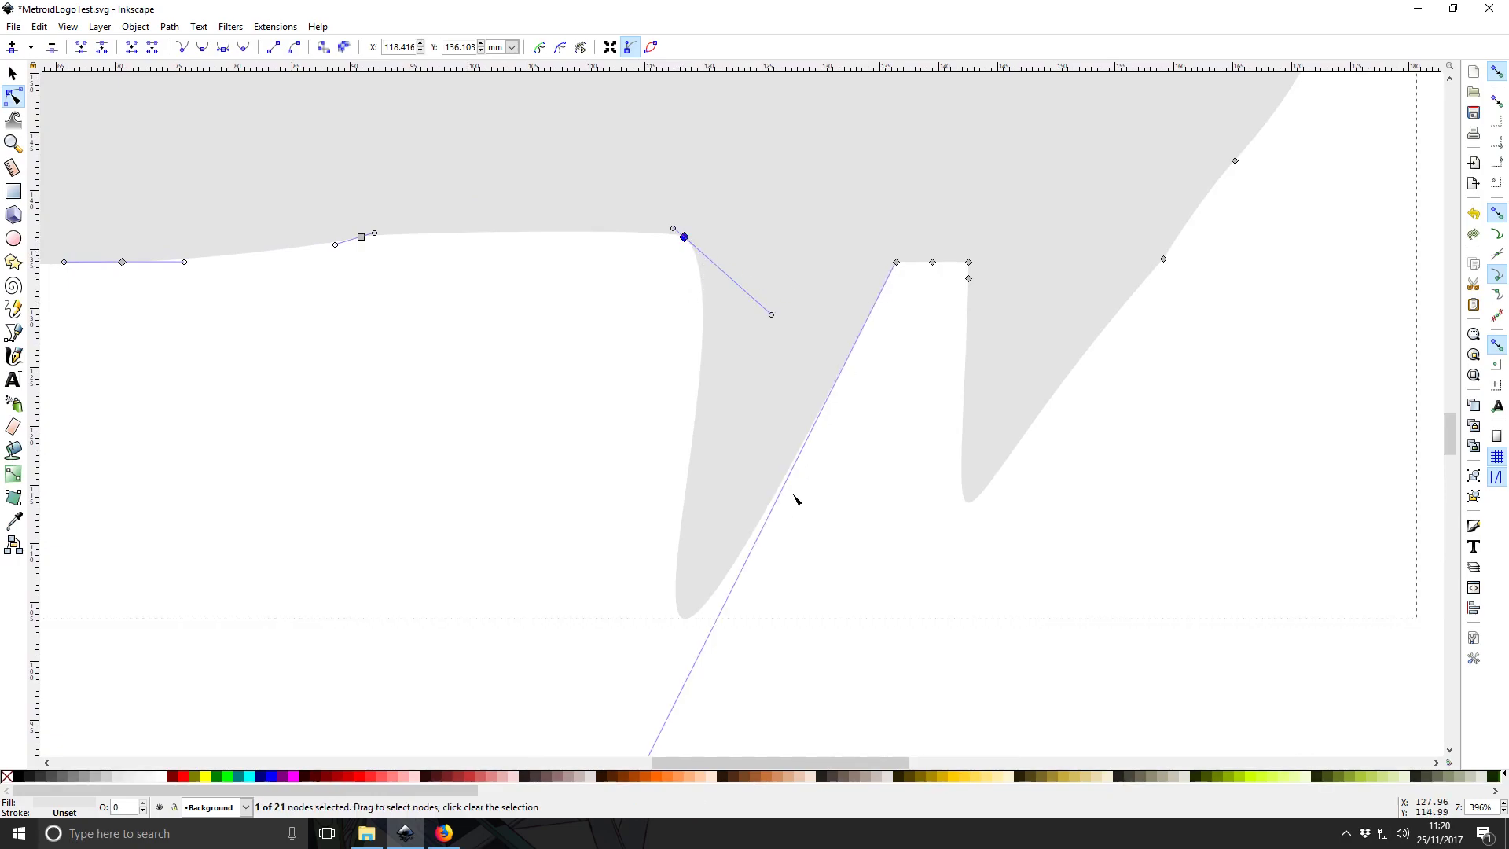
scroll(620, 687, down, 6)
ctrl+scroll(812, 412, down, 2)
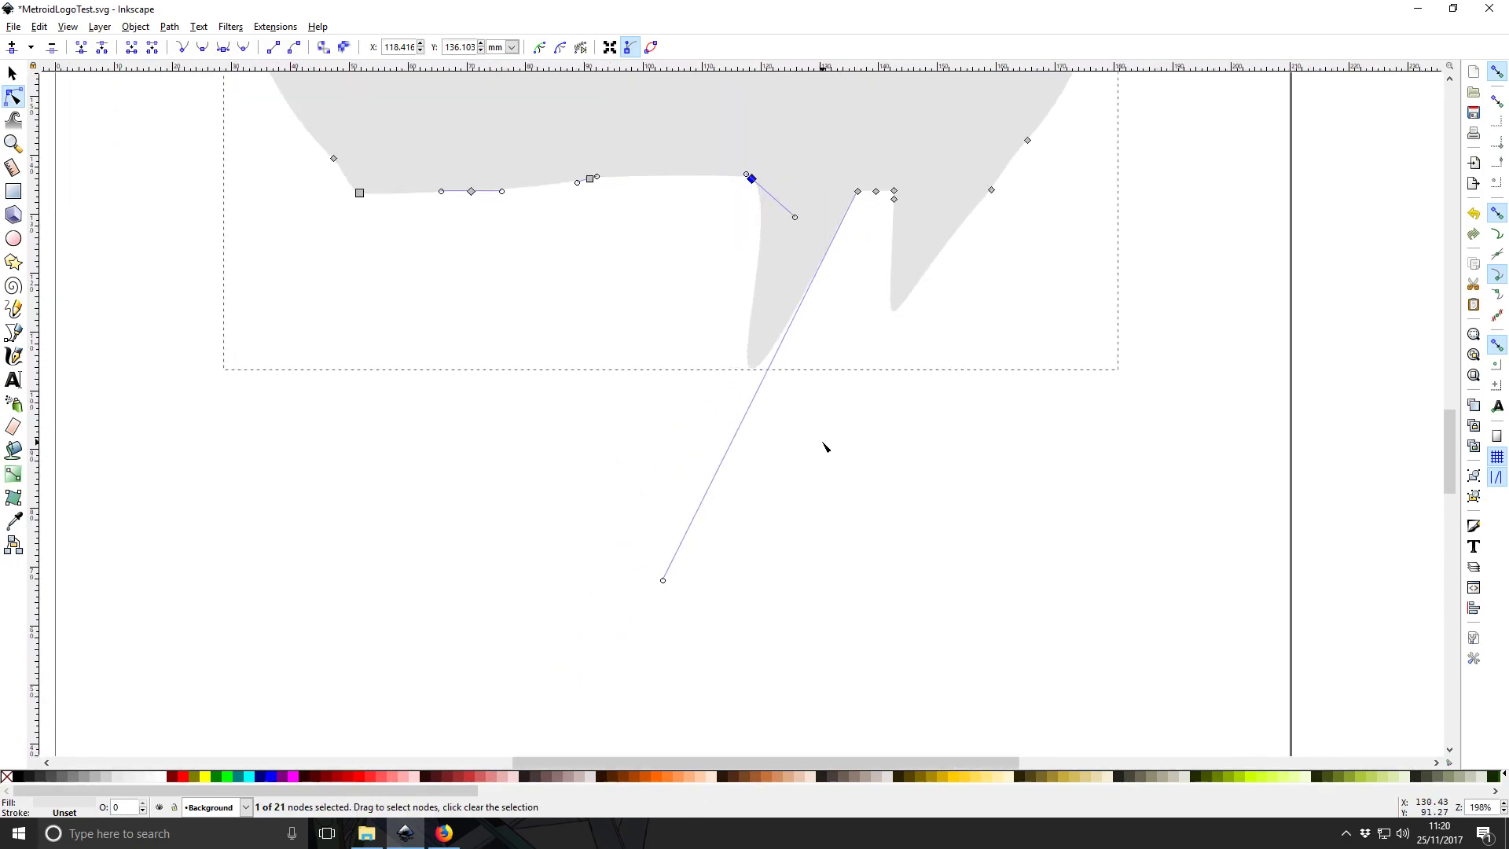
drag(664, 585, 832, 195)
scroll(837, 206, up, 4)
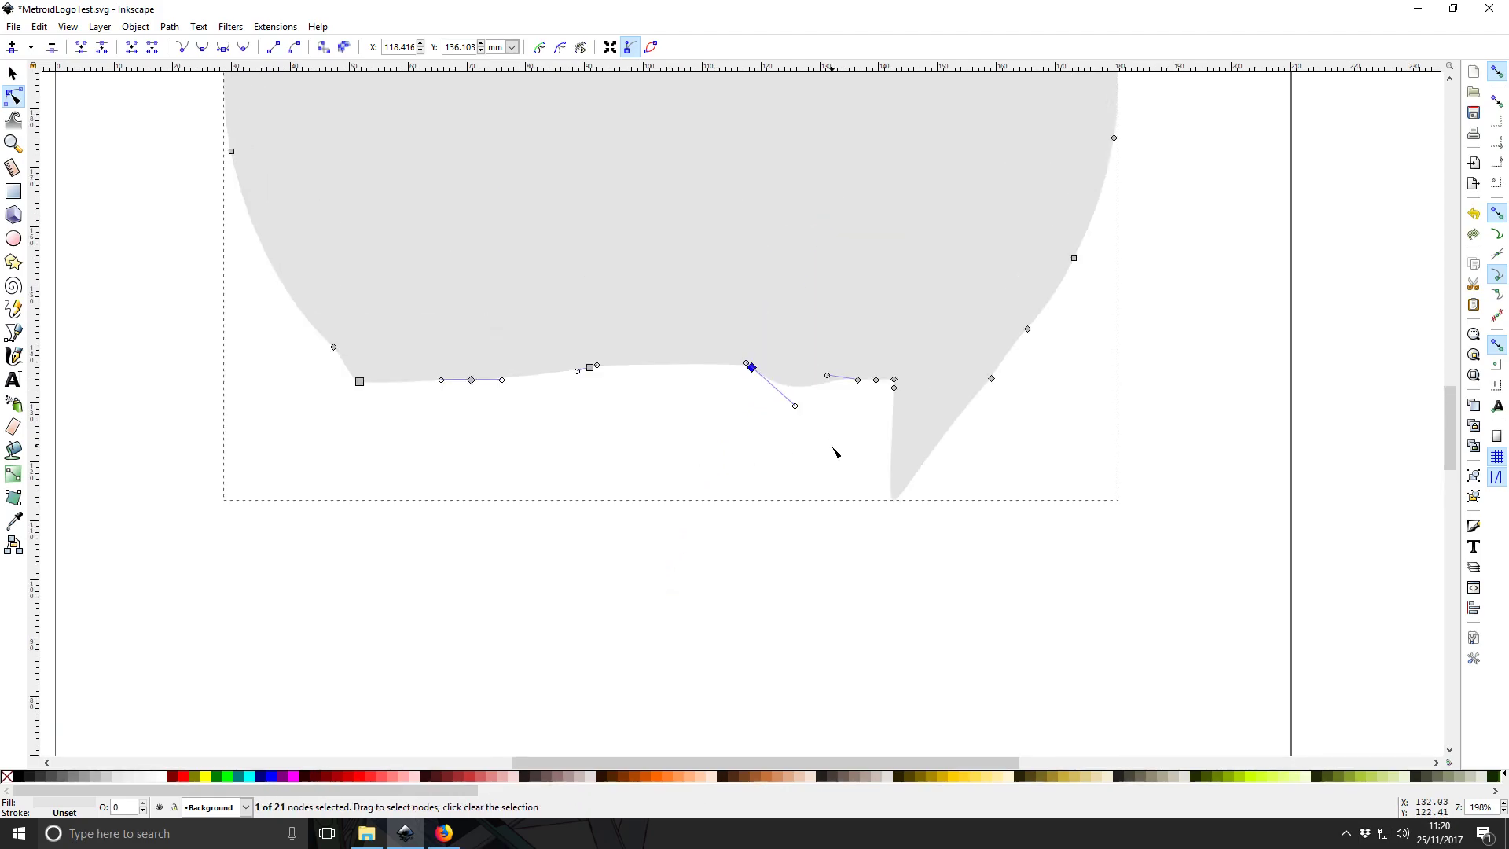
ctrl+scroll(865, 444, up, 4)
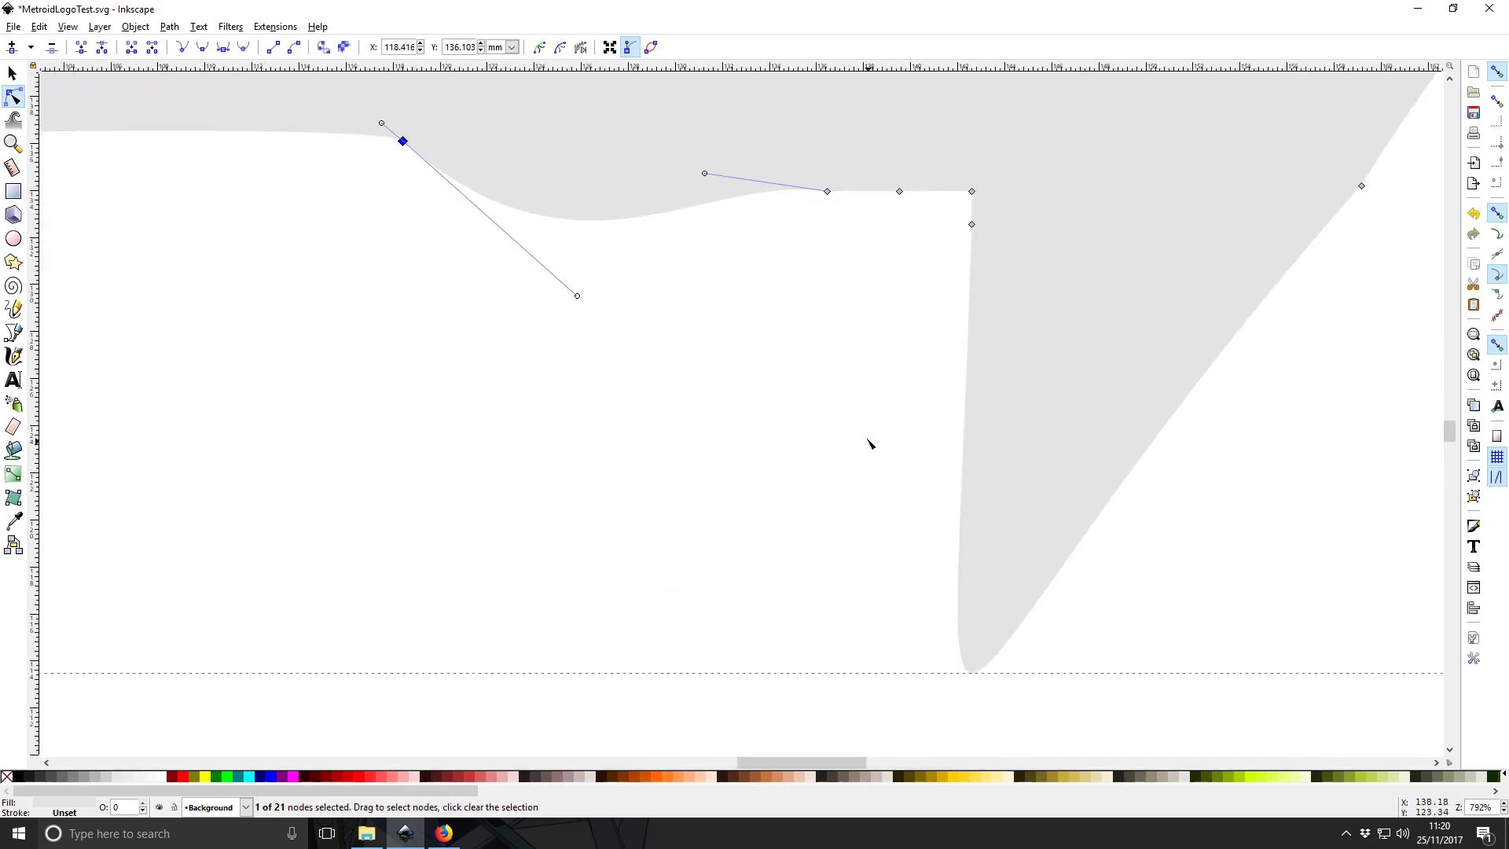
click(575, 287)
click(402, 141)
drag(578, 296, 596, 188)
scroll(823, 265, up, 1)
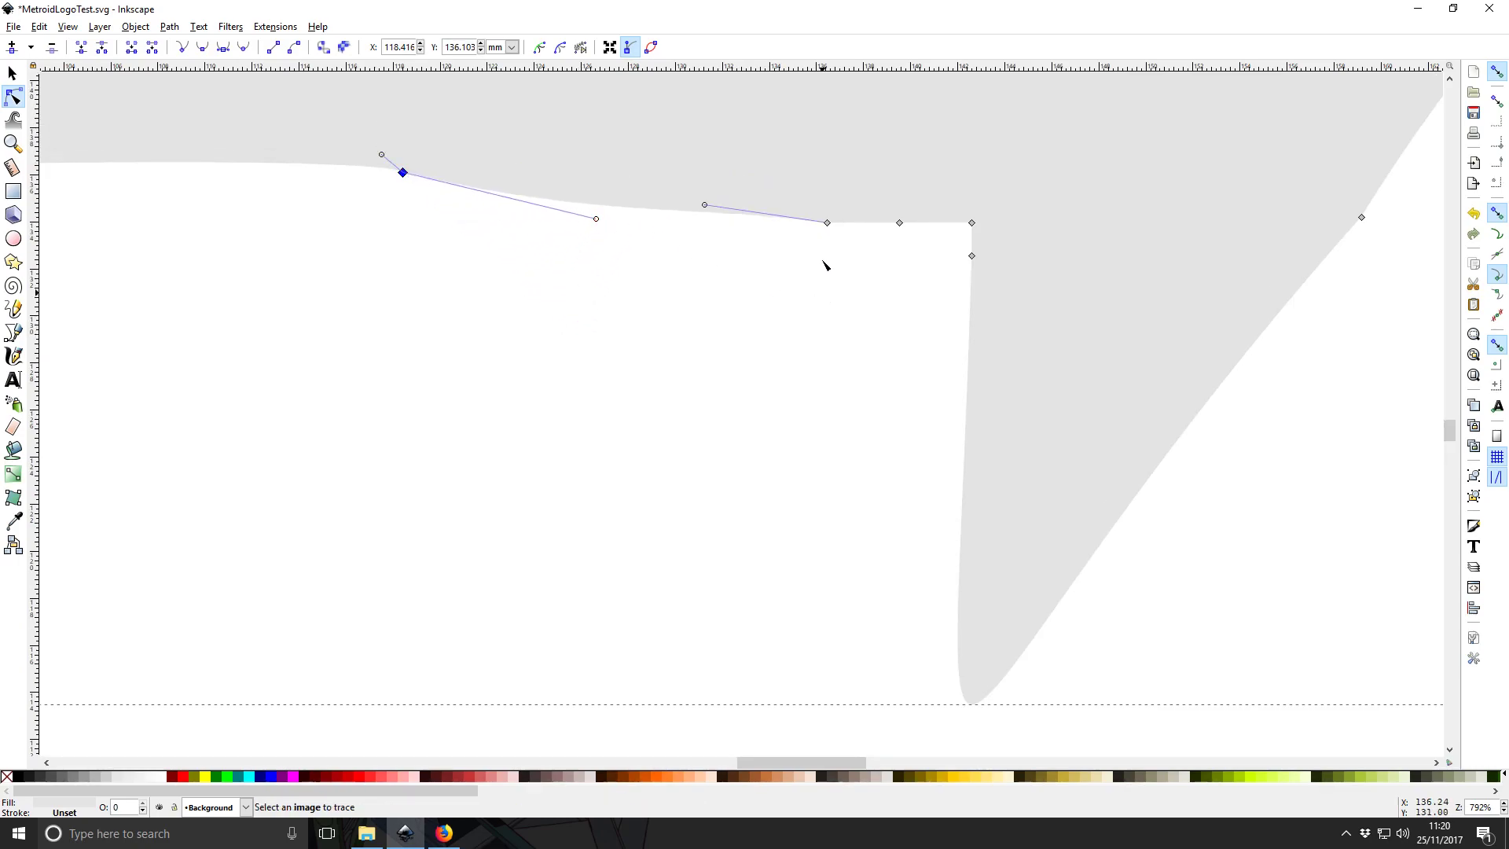
scroll(824, 265, up, 2)
Delete the last fang's middle and inner-corner nodes and reshape it into a shallow dip.
click(899, 285)
key(Delete)
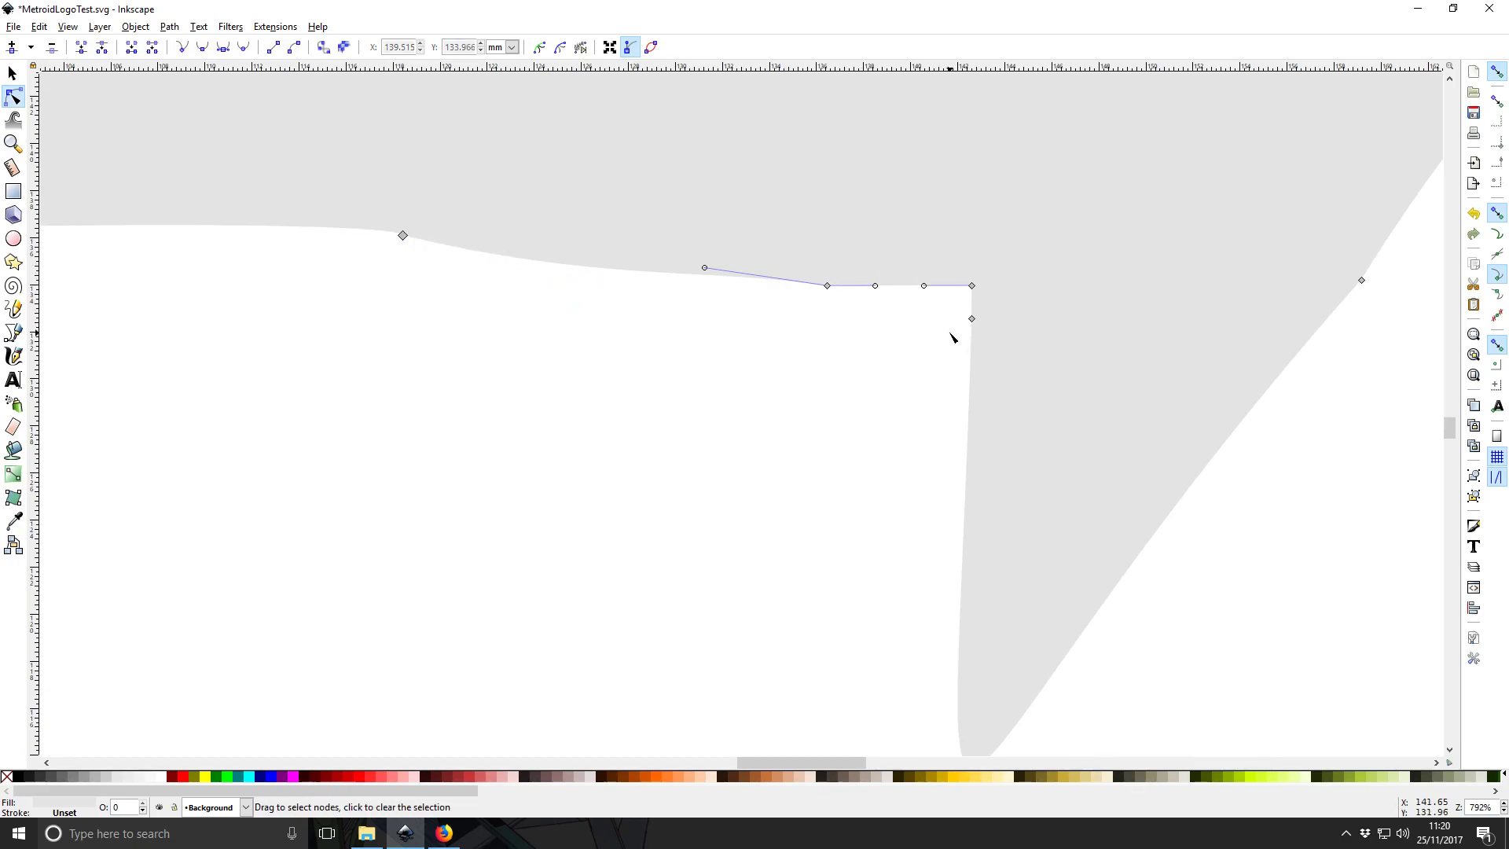
click(972, 318)
key(Delete)
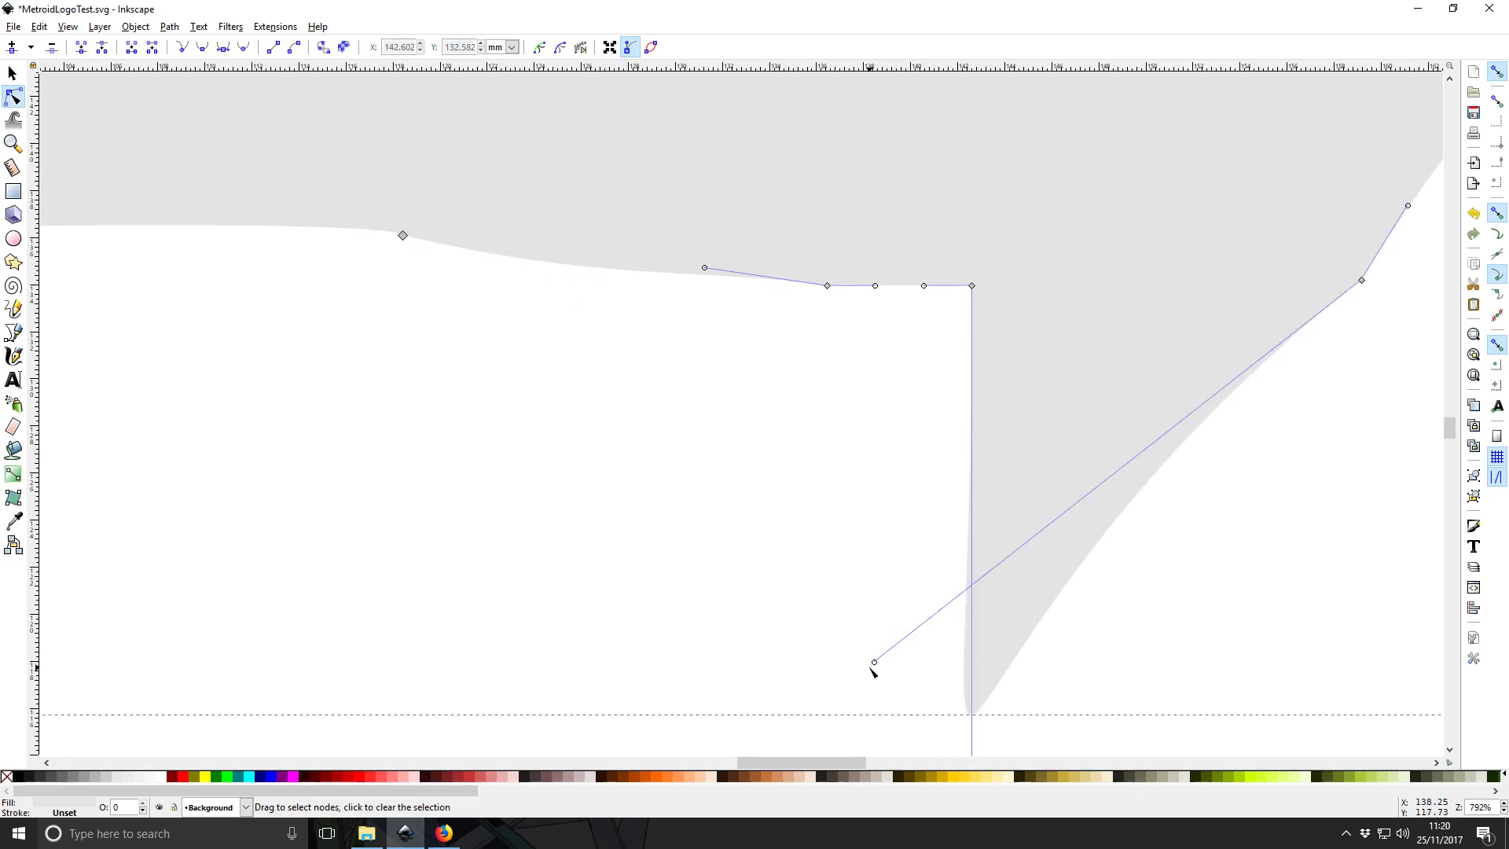
drag(873, 662, 1170, 291)
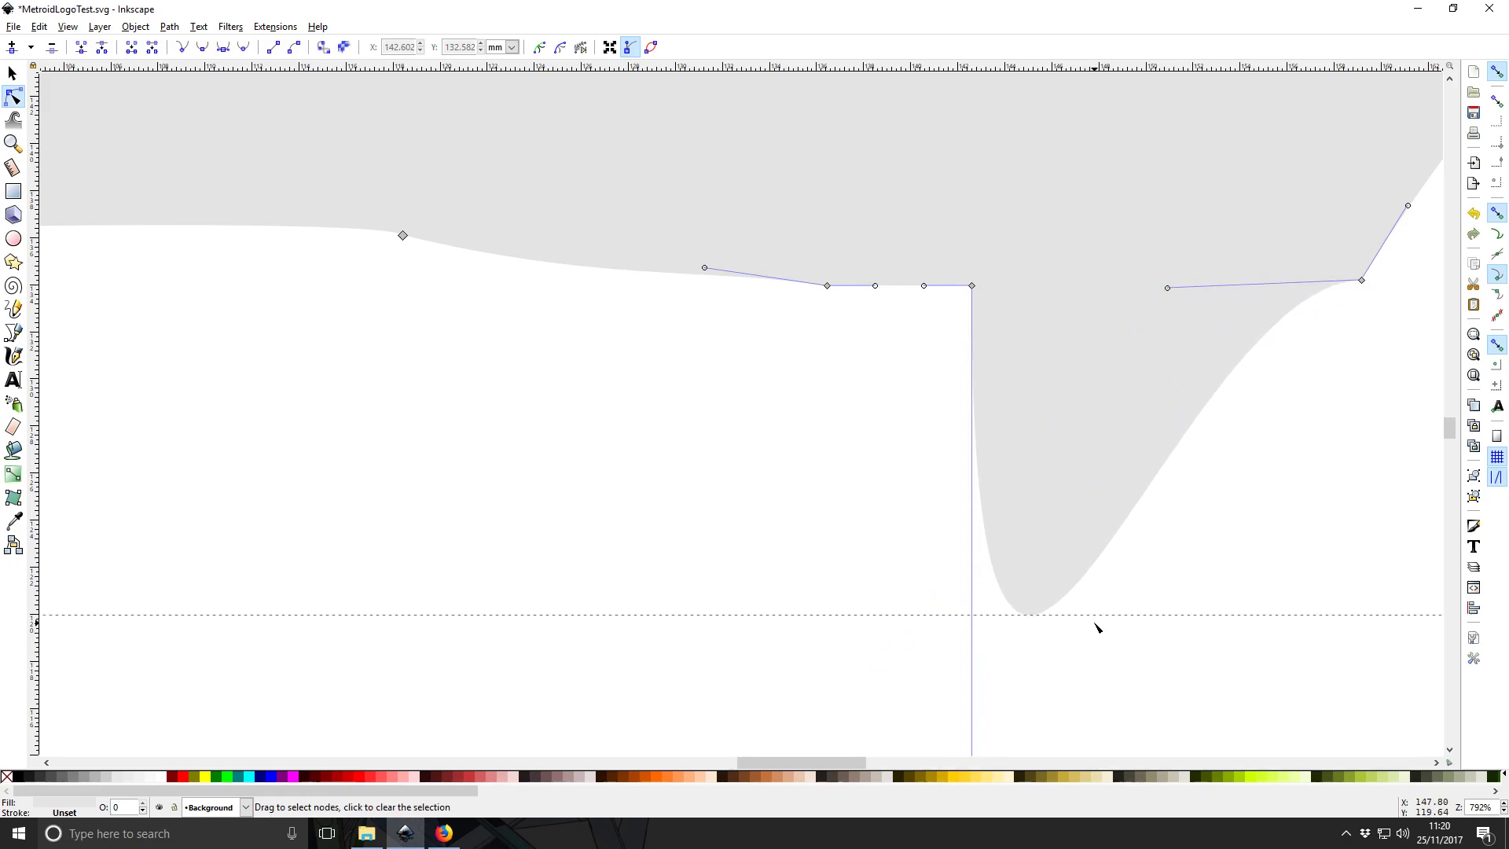
scroll(994, 665, down, 6)
scroll(1066, 490, down, 2)
scroll(1024, 677, up, 3)
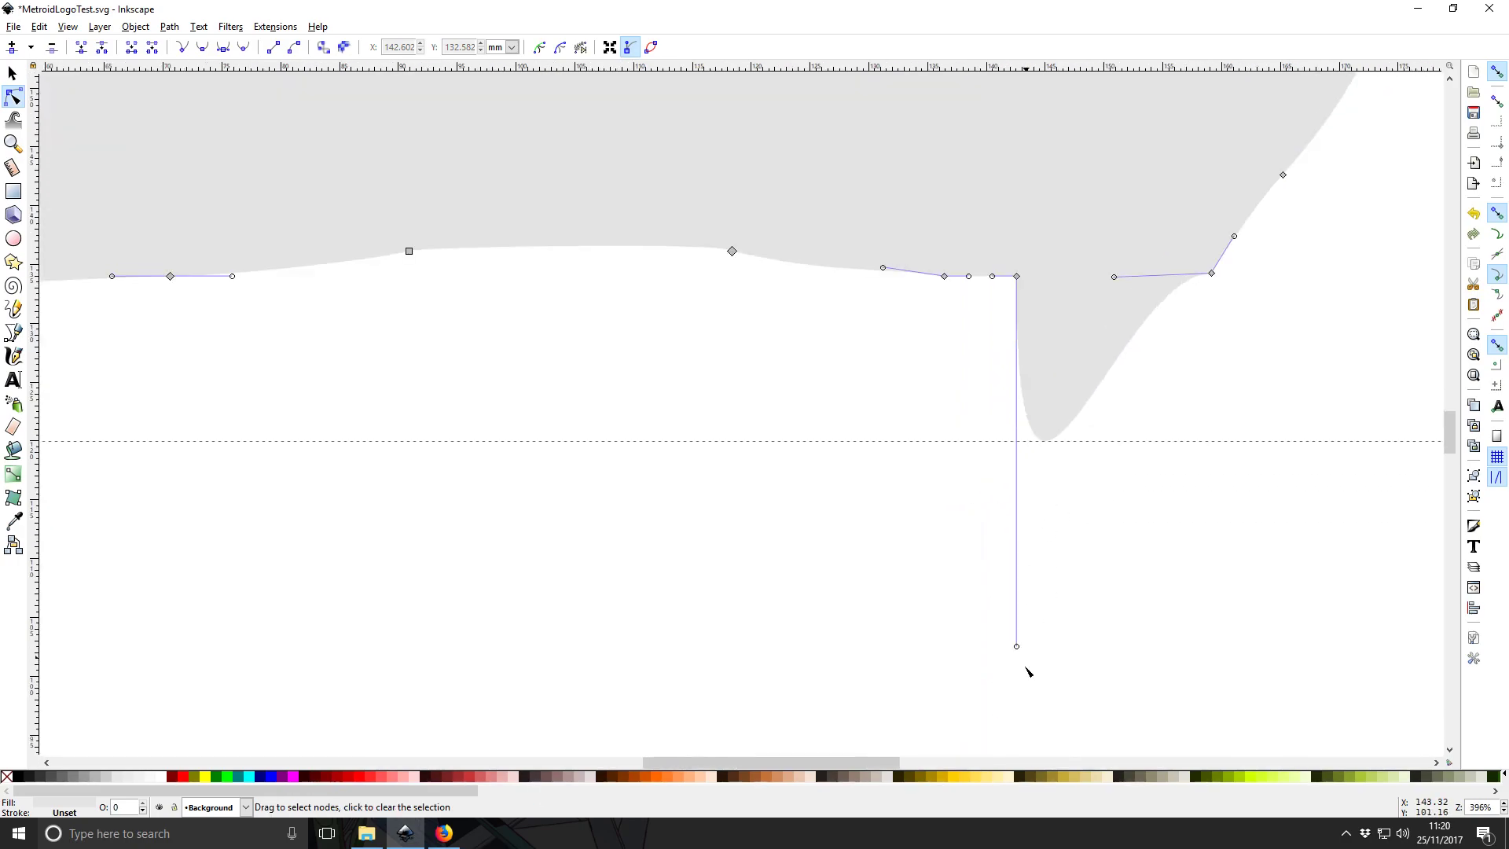
drag(1017, 650, 1084, 280)
click(1324, 313)
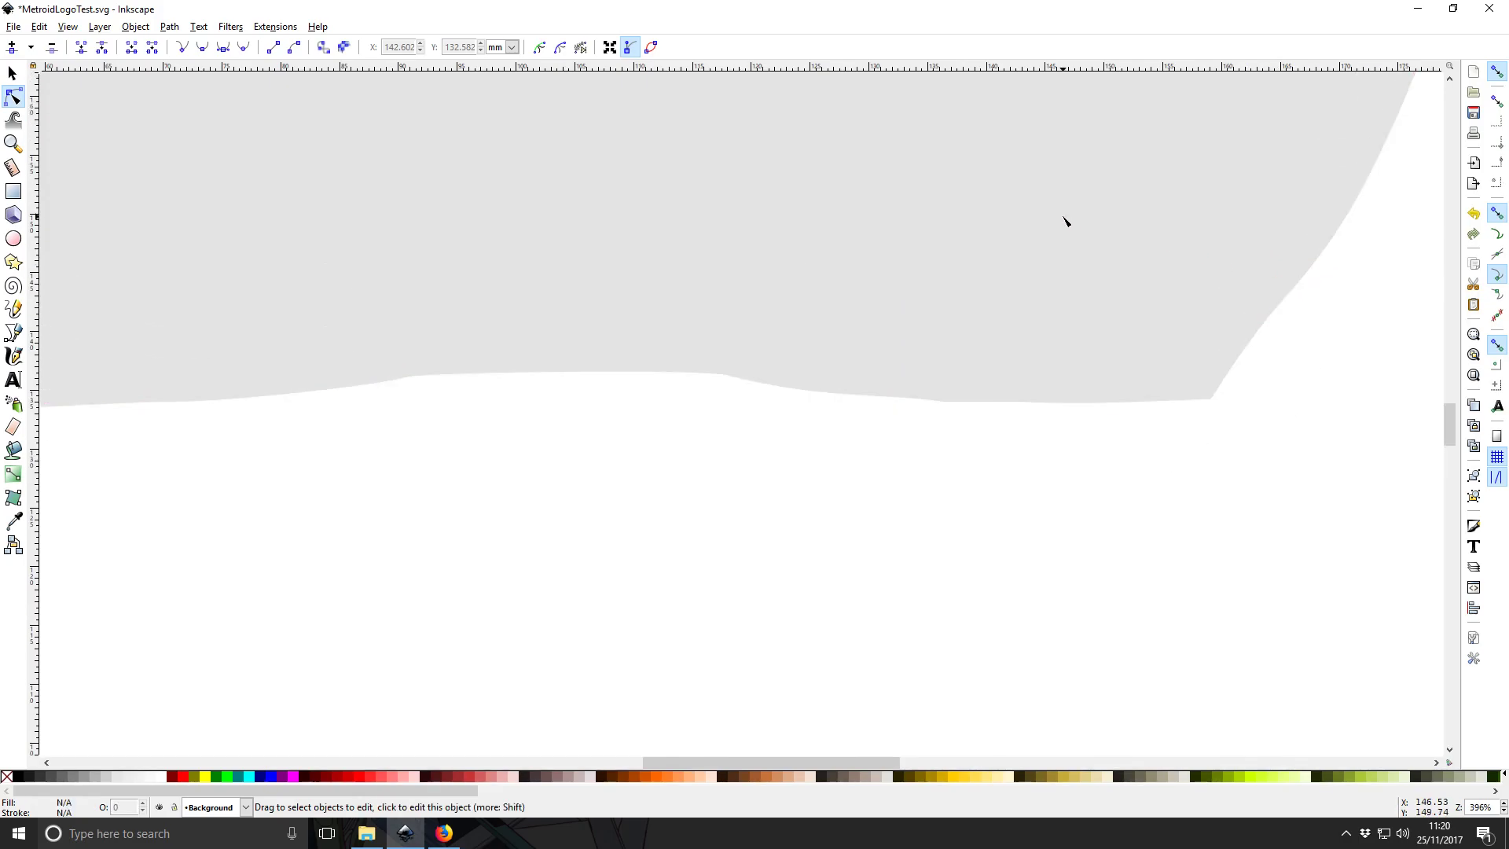
scroll(862, 474, down, 3)
scroll(636, 349, up, 5)
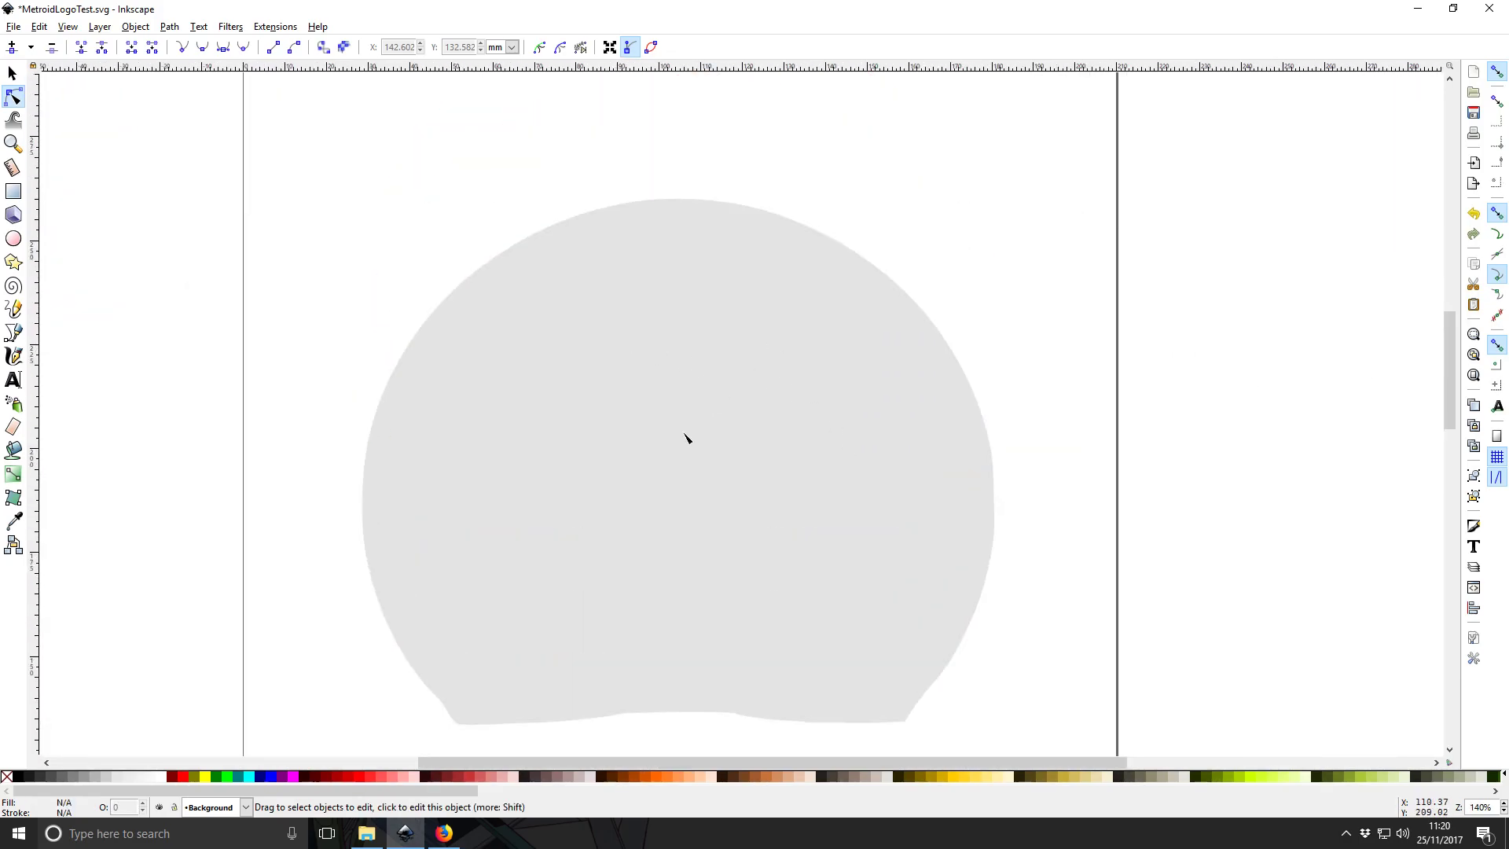
Make Layer 1 current and visible again, enable Show path outline, and select the grey shape.
scroll(498, 532, down, 3)
scroll(422, 646, up, 1)
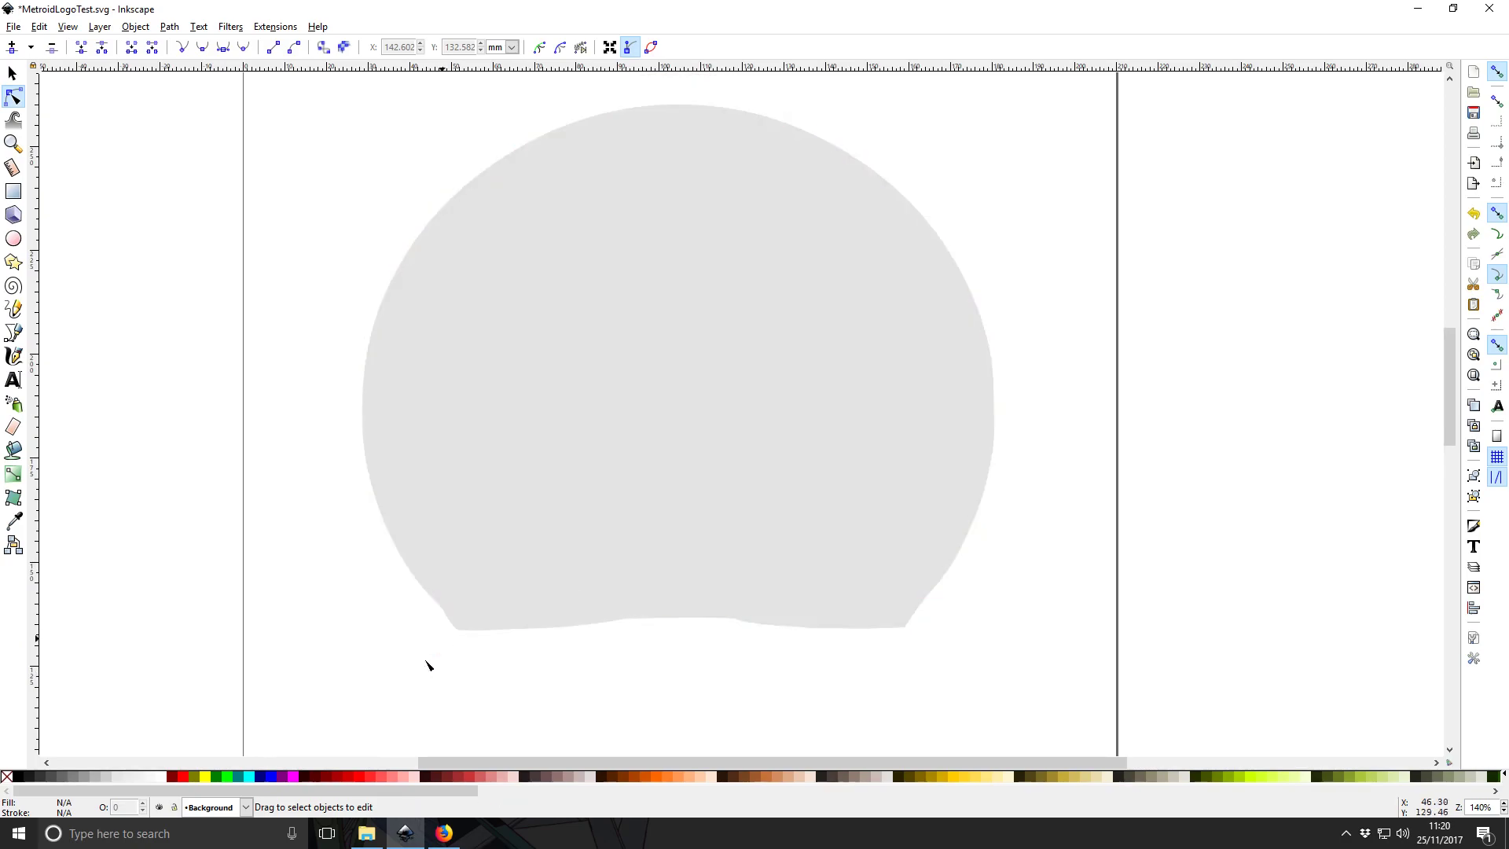
click(245, 807)
click(208, 824)
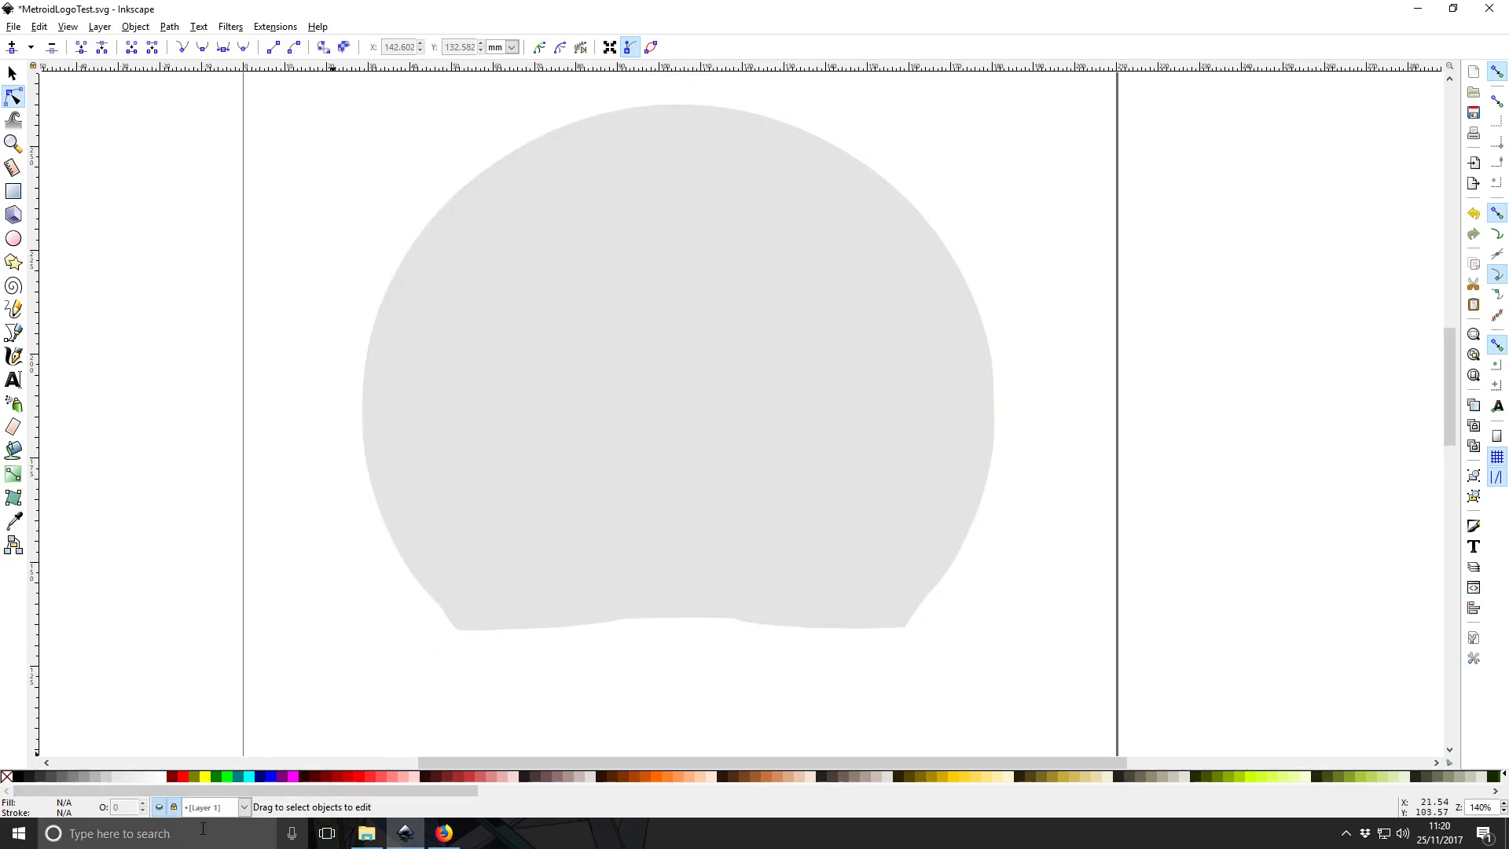
click(157, 808)
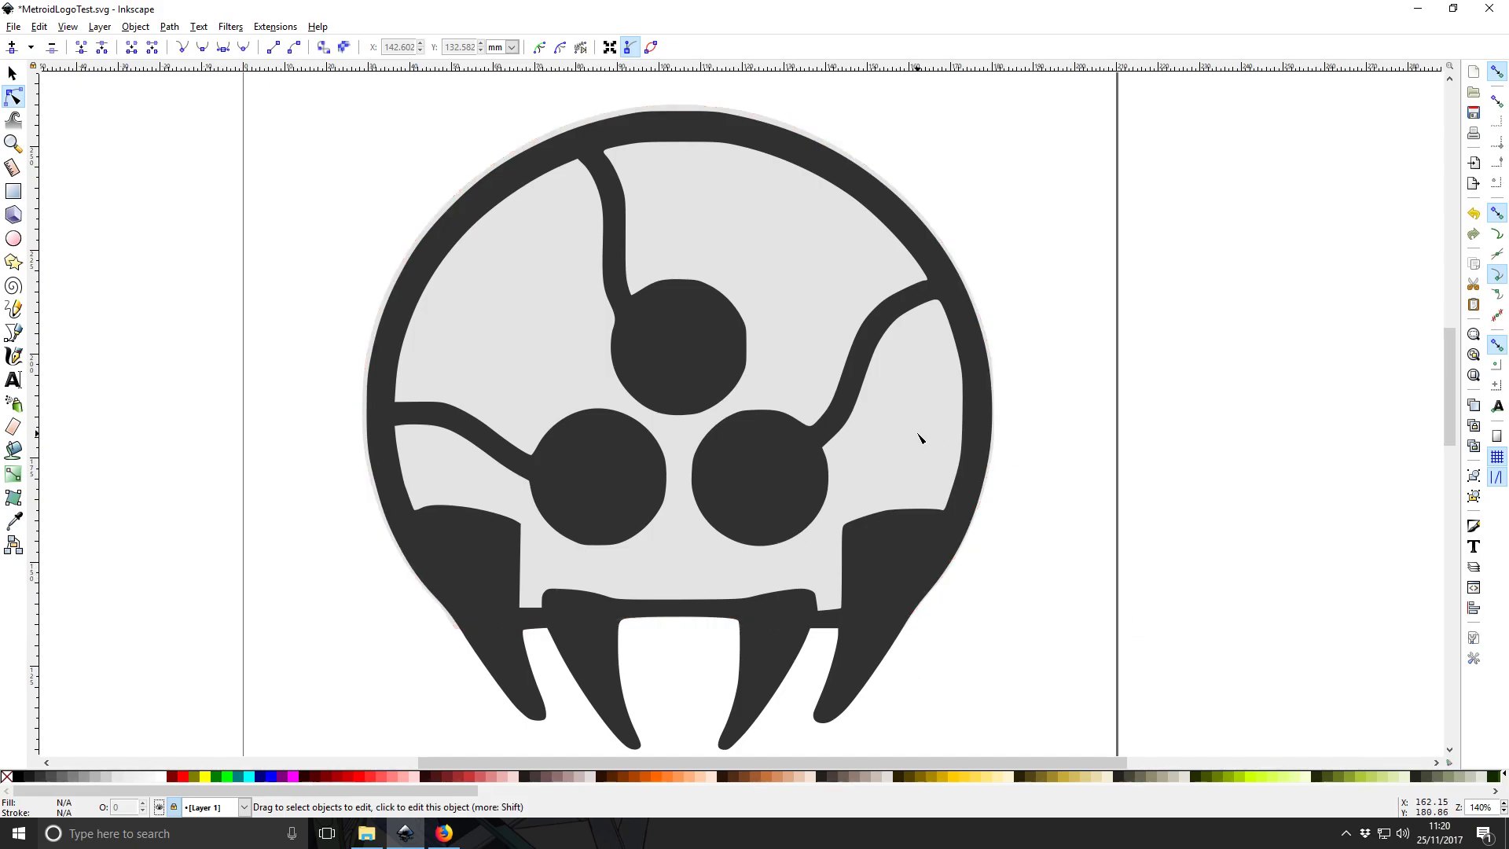
click(651, 48)
click(918, 474)
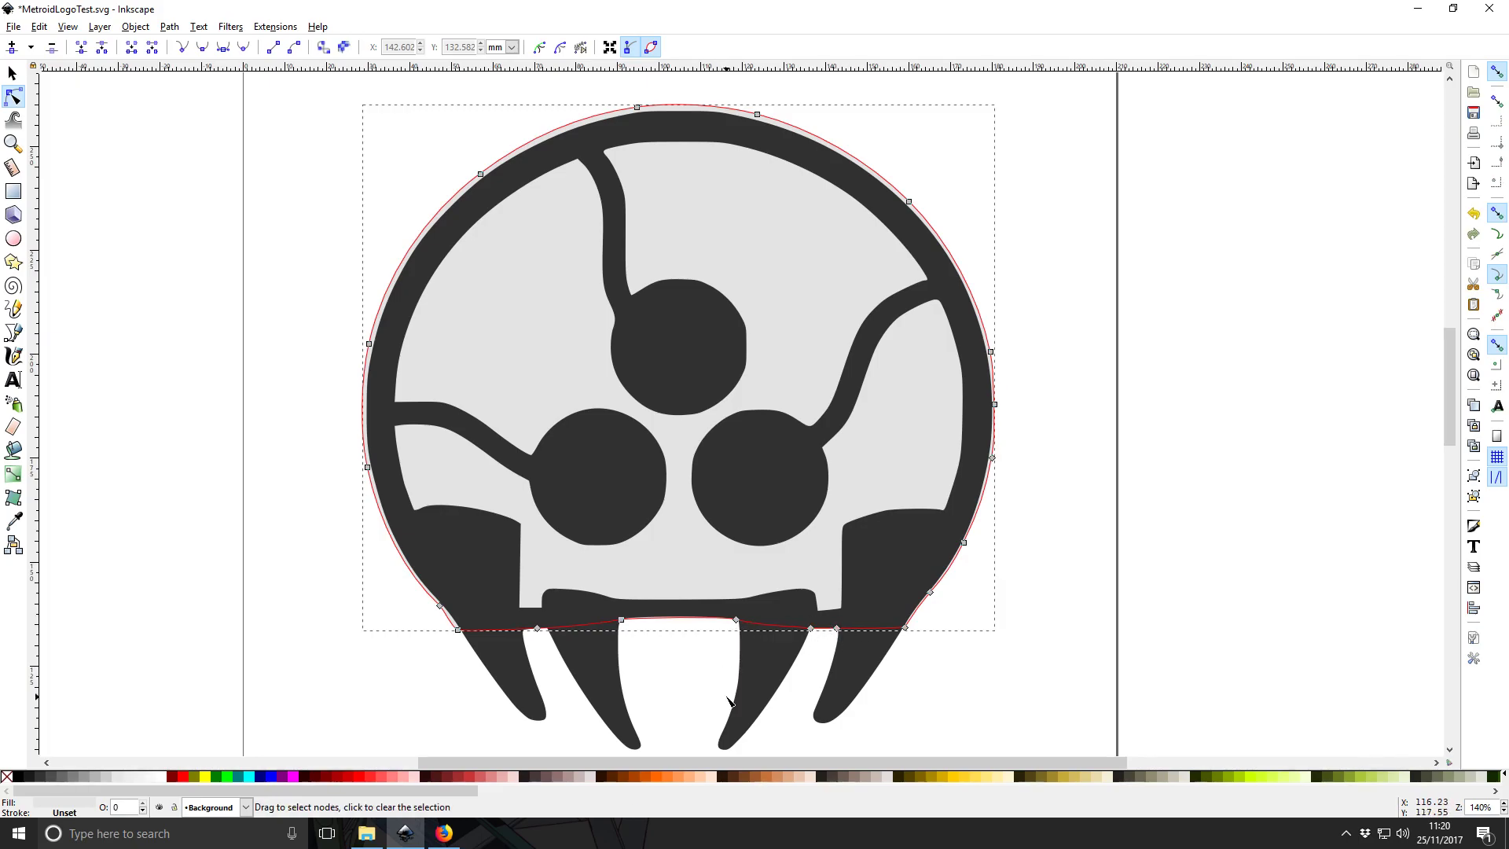
Nudge two fang-top nodes of the background silhouette up and outward.
scroll(729, 701, up, 3)
scroll(578, 541, up, 1)
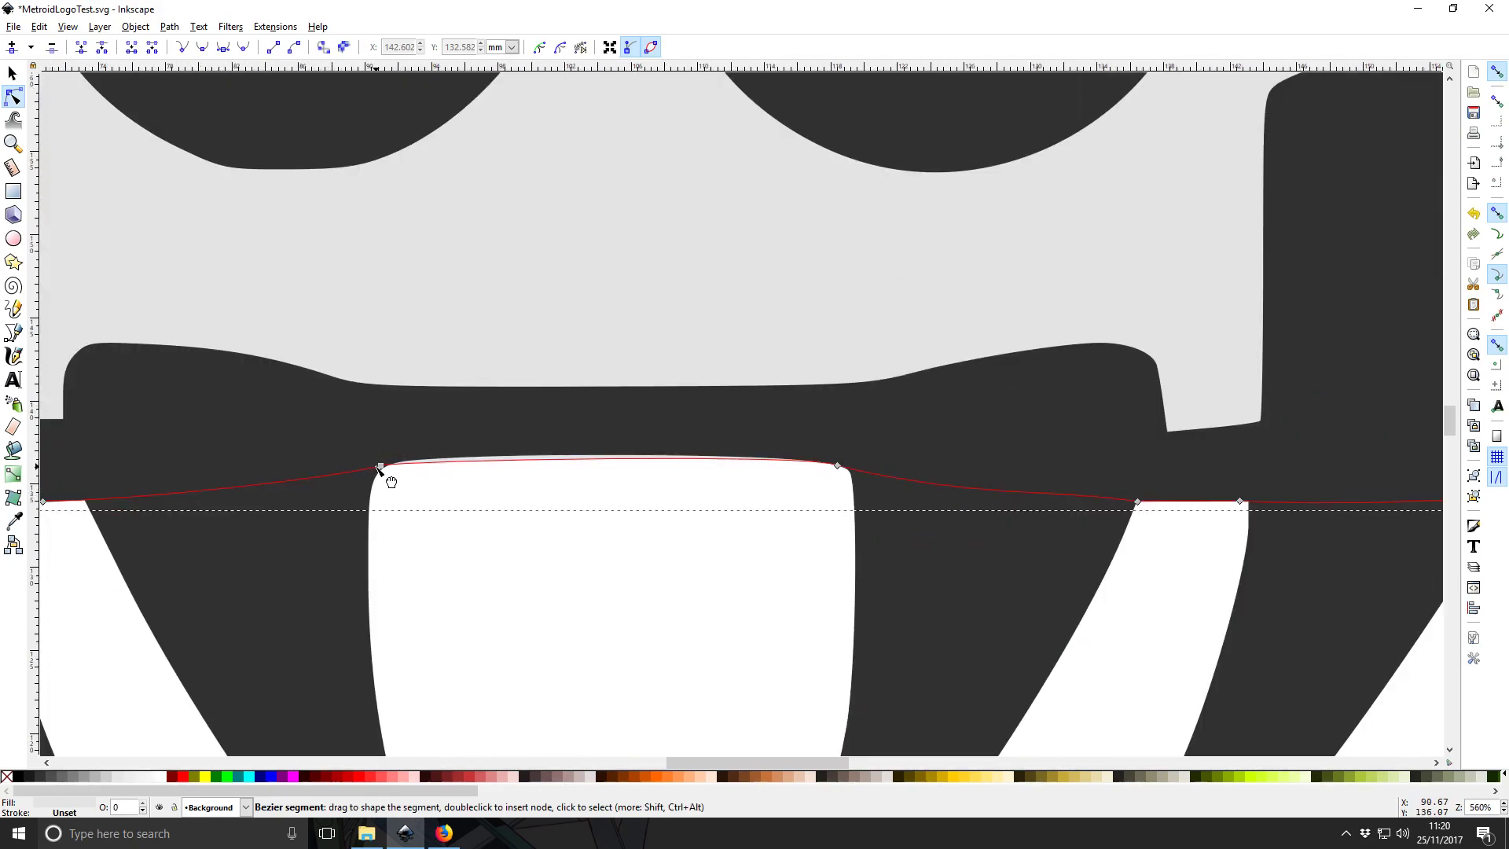
drag(381, 469, 387, 460)
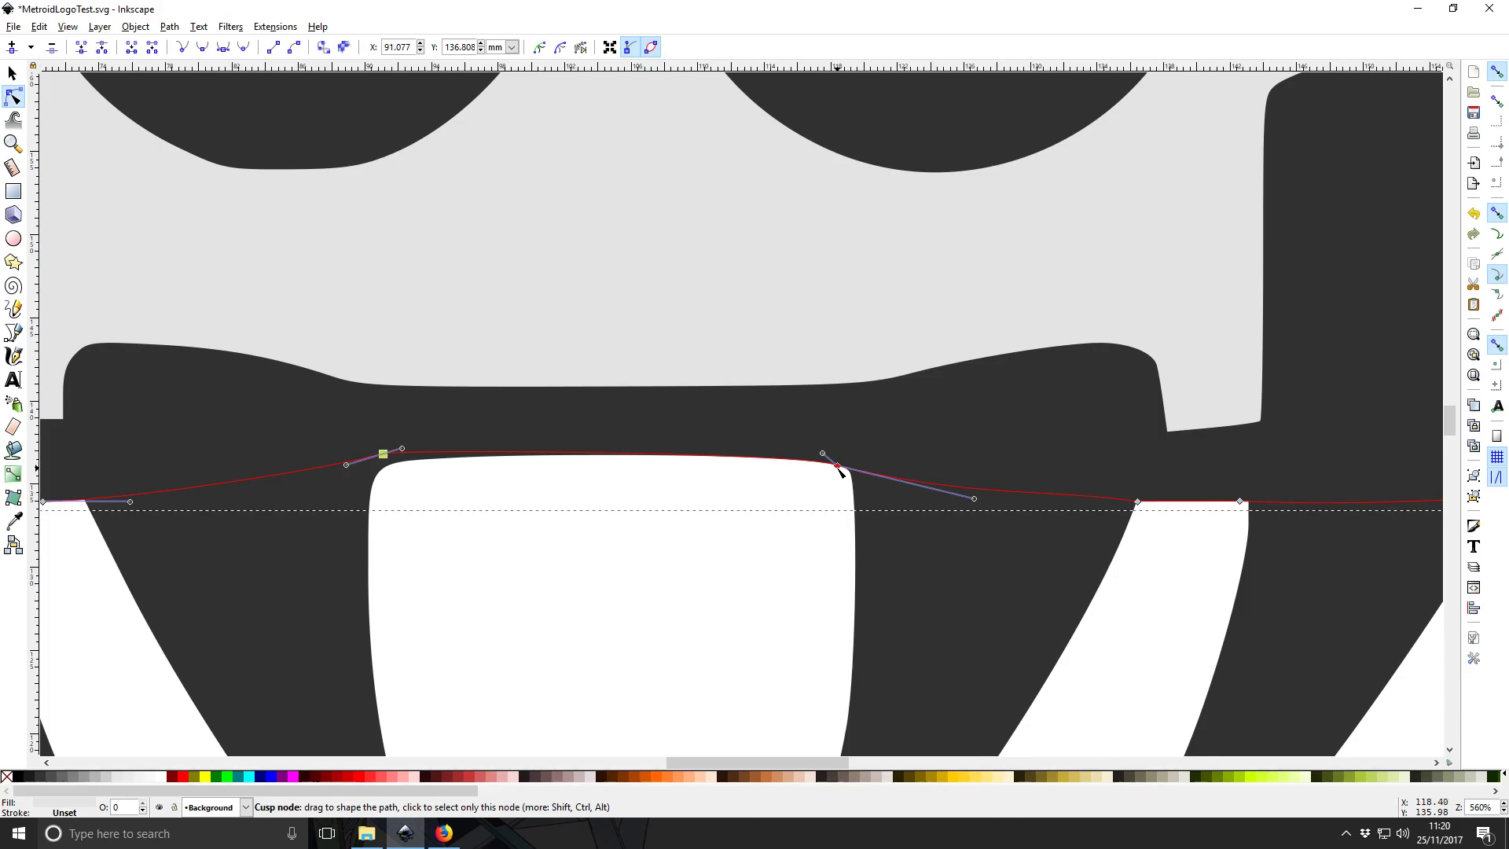
drag(839, 470, 848, 458)
scroll(1040, 453, down, 2)
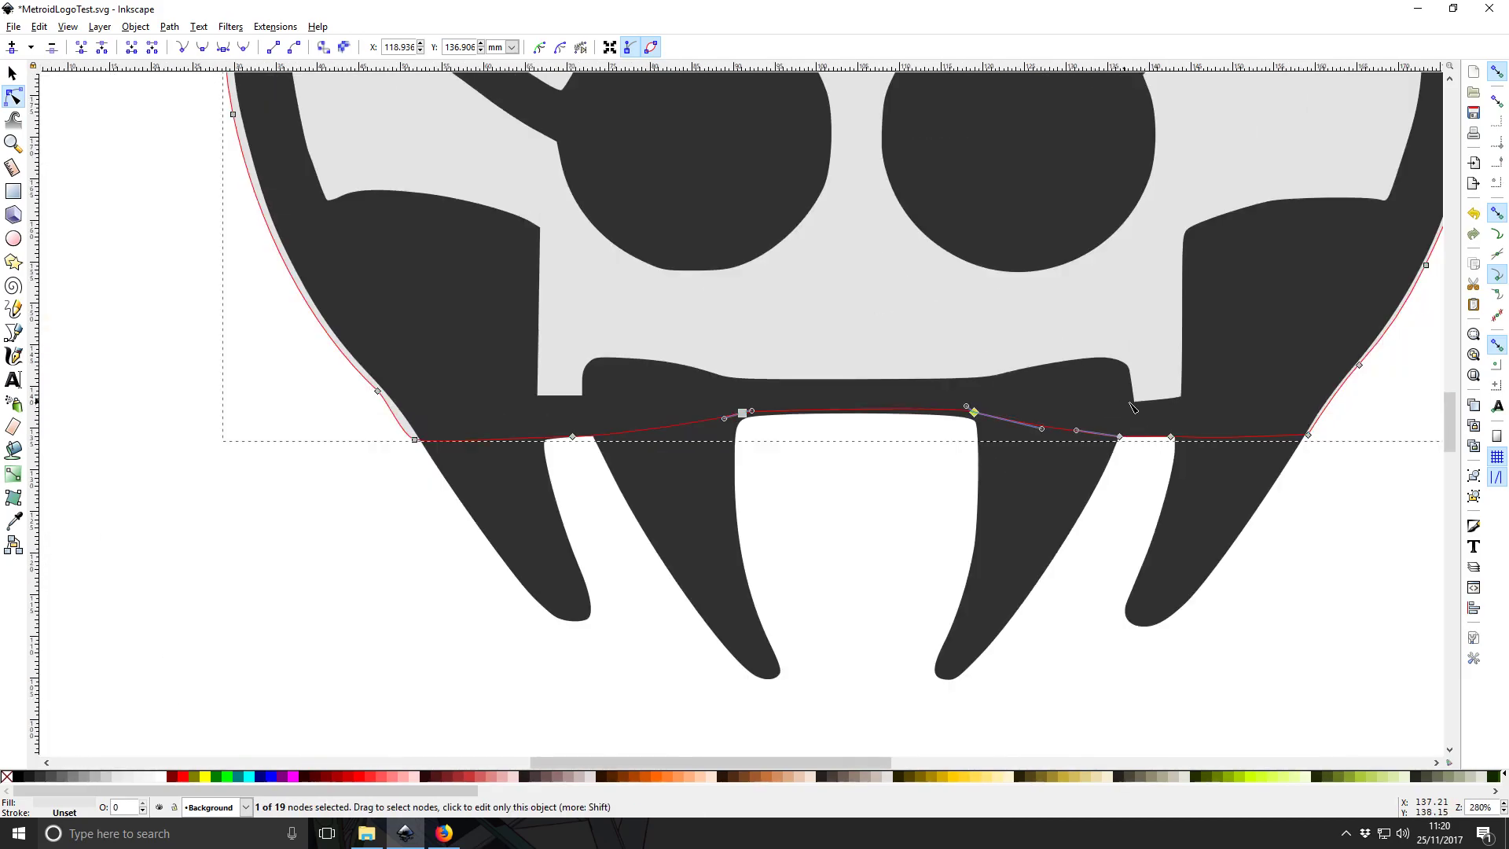
scroll(1308, 417, up, 2)
drag(1359, 417, 1004, 546)
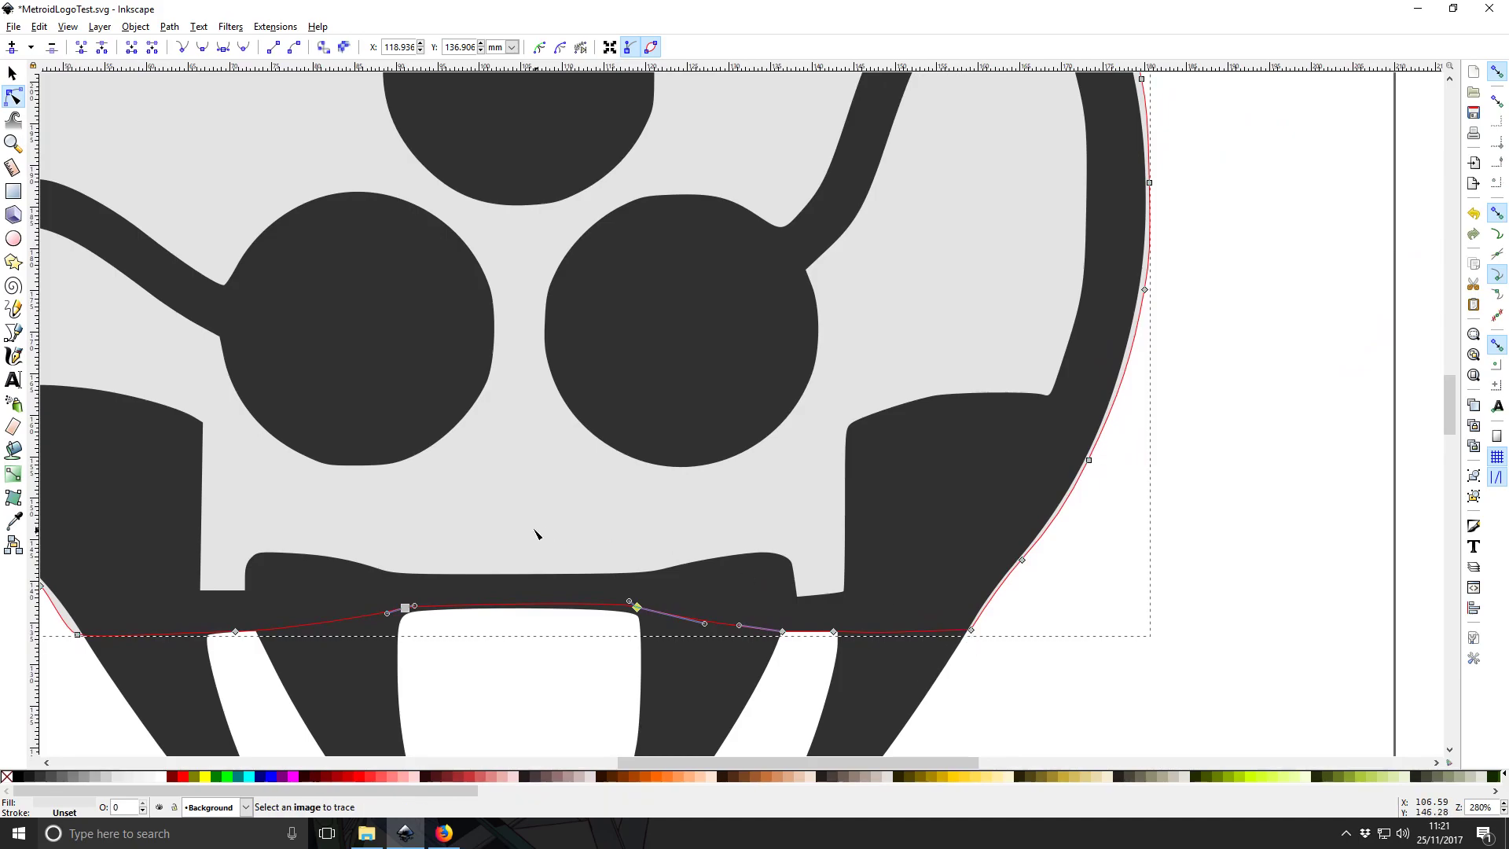
Reshape the curve near the right fang, delete two surplus right-edge nodes and nudge the remaining one.
drag(972, 630, 959, 618)
key(Delete)
click(1088, 460)
key(Delete)
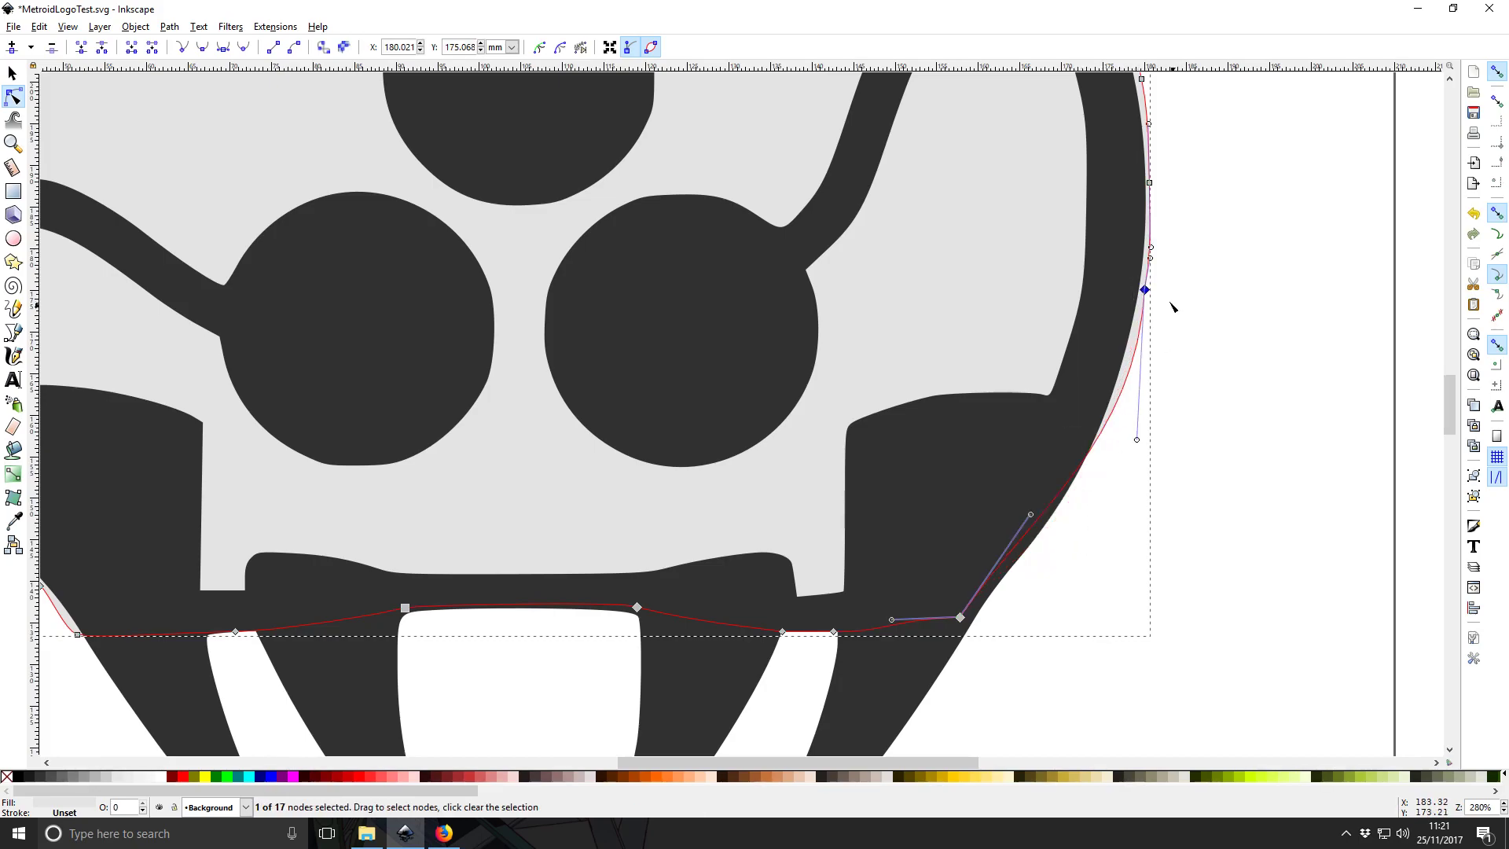
key(alt+Left)
key(alt+Left)
key(alt+Left)
key(alt+Left)
key(alt+Left)
key(alt+Left)
key(alt+Left)
key(alt+Left)
key(alt+Left)
key(alt+Left)
key(alt+Left)
key(alt+Left)
key(alt+Left)
key(alt+Left)
key(alt+Left)
key(alt+Left)
key(alt+Left)
key(alt+Left)
key(alt+Left)
key(alt+Left)
key(alt+Up)
key(alt+Up)
key(alt+Up)
key(alt+Up)
key(alt+Up)
key(alt+Up)
key(alt+Up)
key(alt+Up)
key(alt+Up)
key(alt+Up)
key(alt+Up)
key(alt+Up)
key(alt+Up)
key(alt+Up)
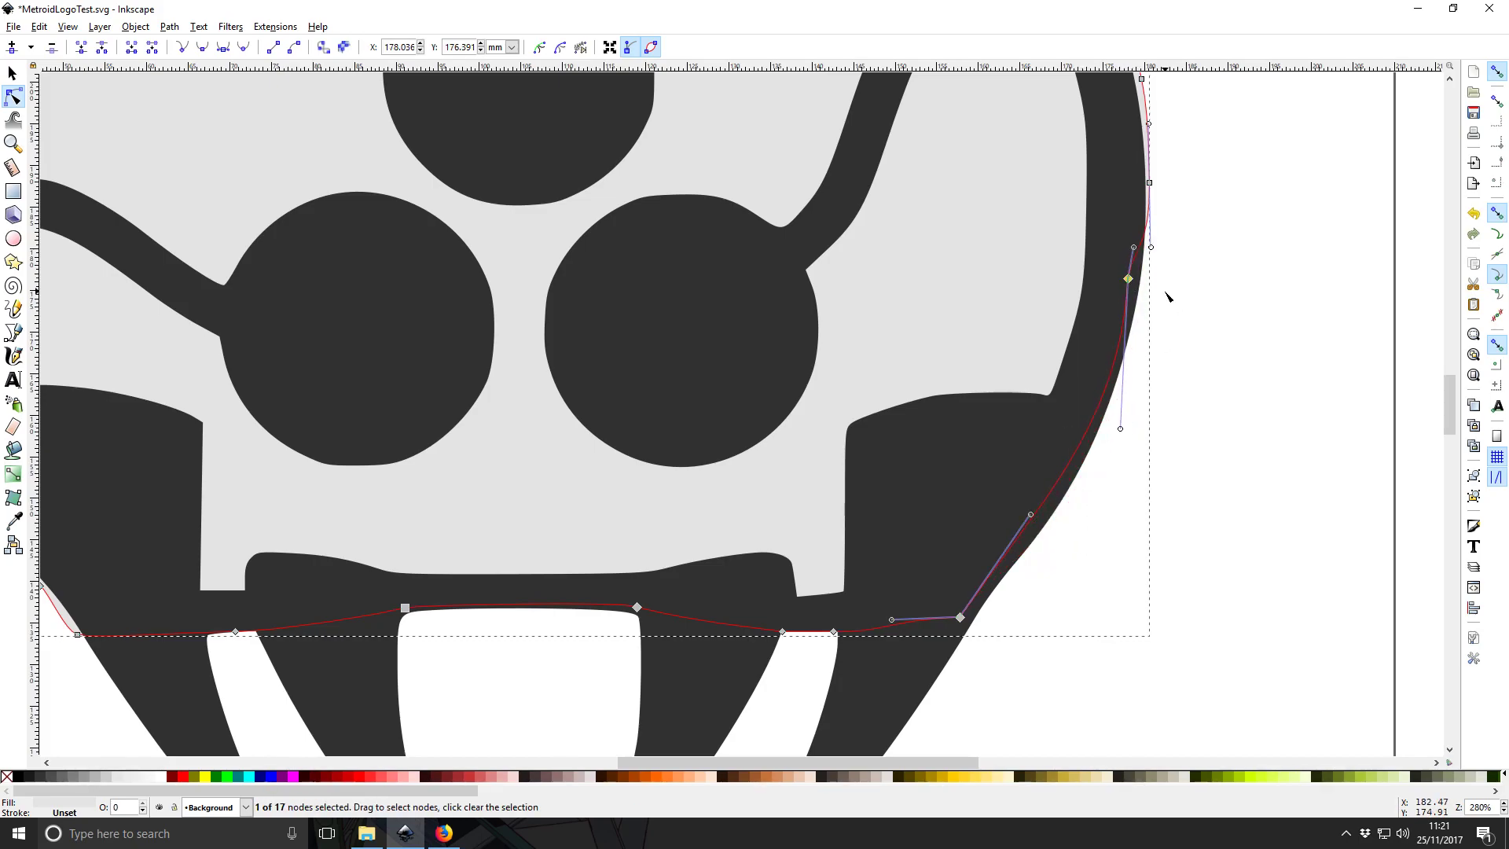
On the zoomed-in right edge, delete the spiky cusp and extra arc node, then pull the handle to fit the ring.
scroll(1168, 296, up, 6)
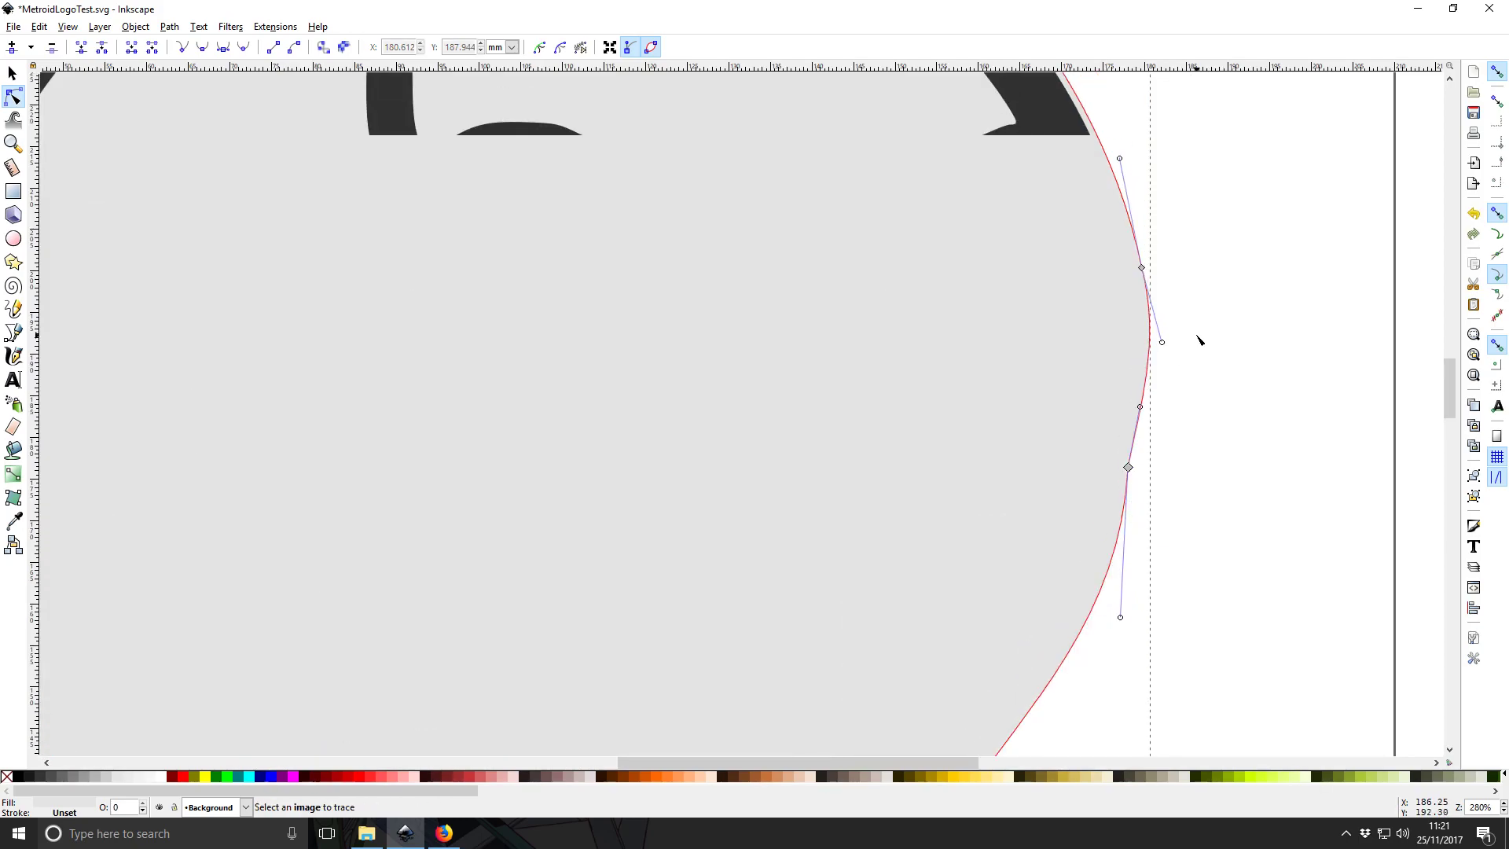
scroll(1200, 340, up, 3)
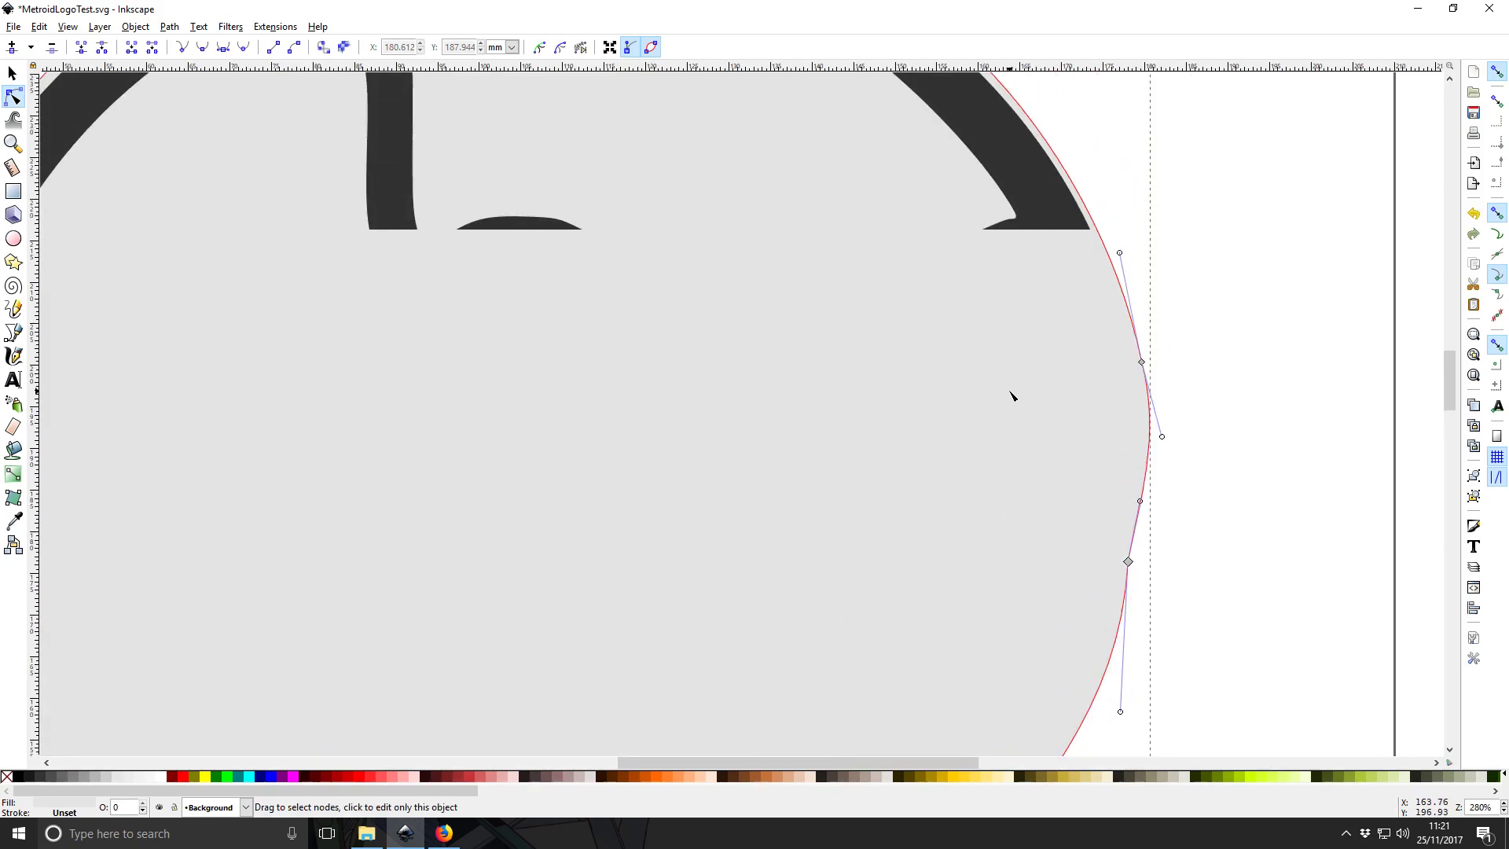
key(5)
scroll(1168, 421, up, 3)
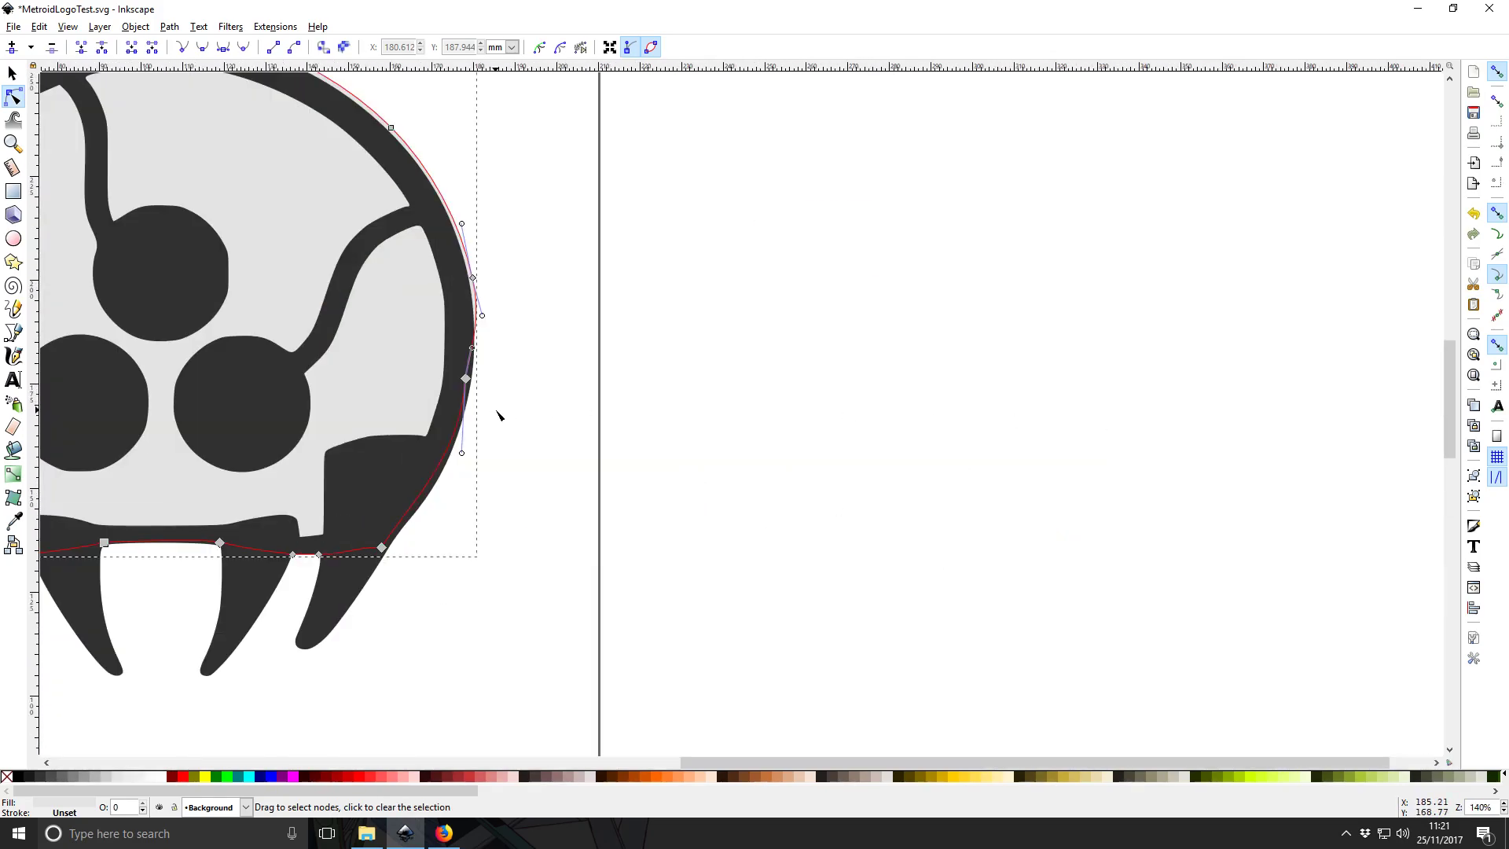
scroll(503, 359, up, 2)
drag(503, 359, 667, 576)
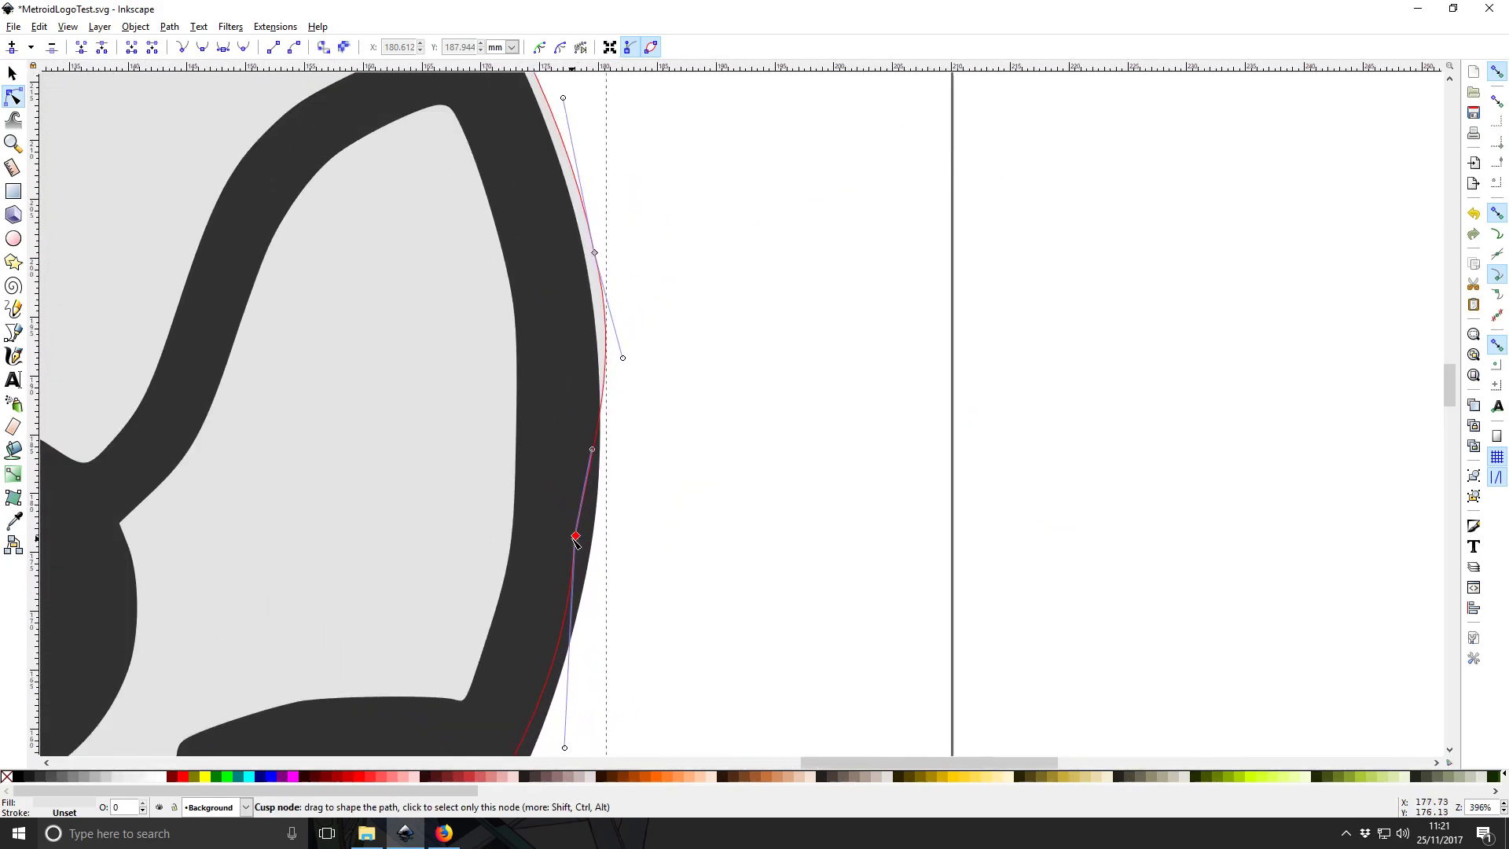
scroll(550, 437, up, 6)
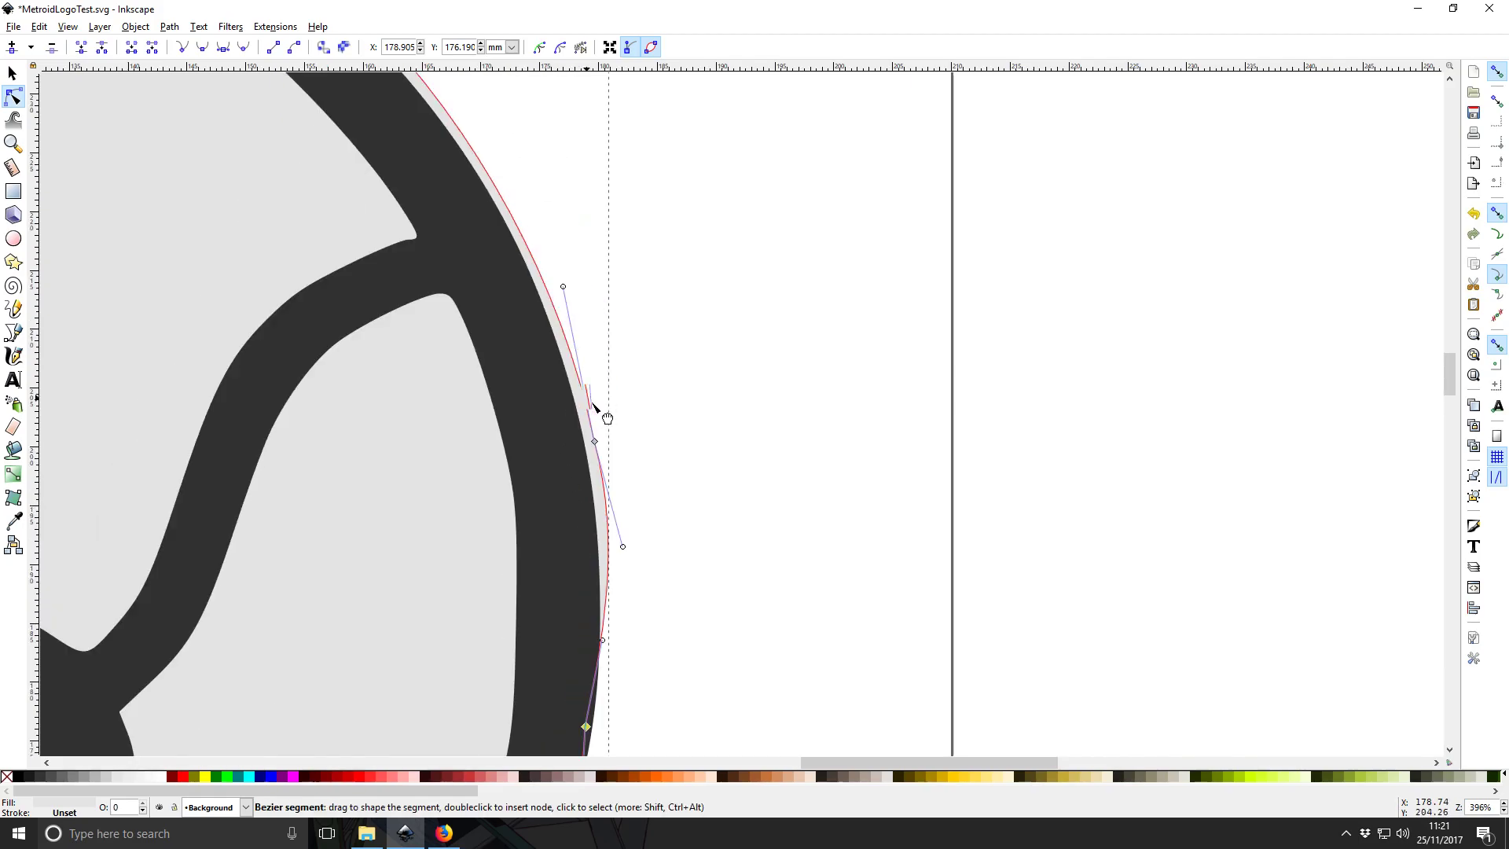
drag(612, 429, 649, 489)
drag(560, 413, 649, 474)
key(Delete)
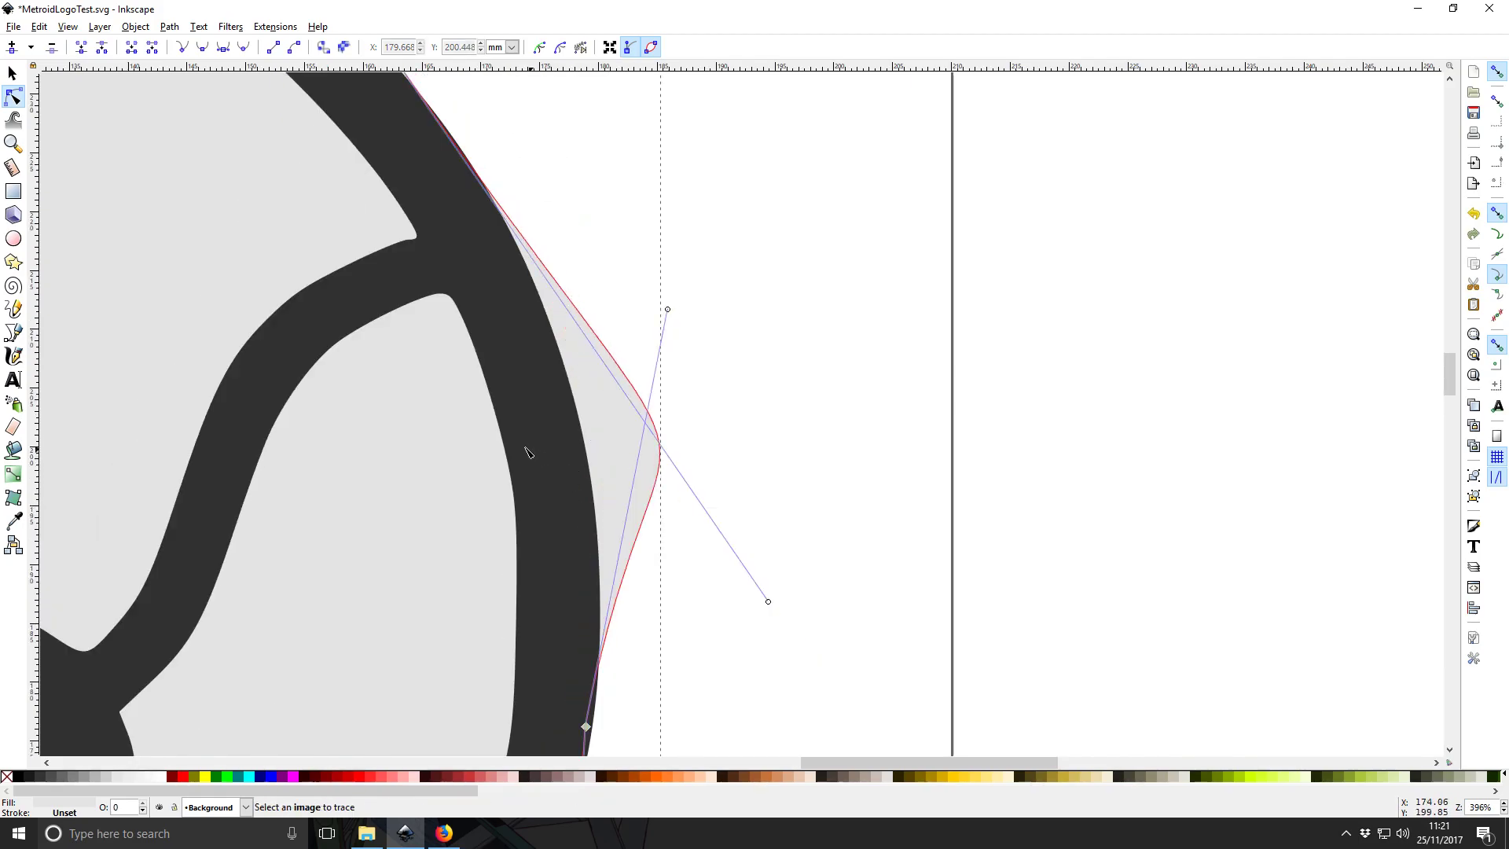
drag(550, 396, 626, 372)
key(Delete)
drag(792, 332, 722, 359)
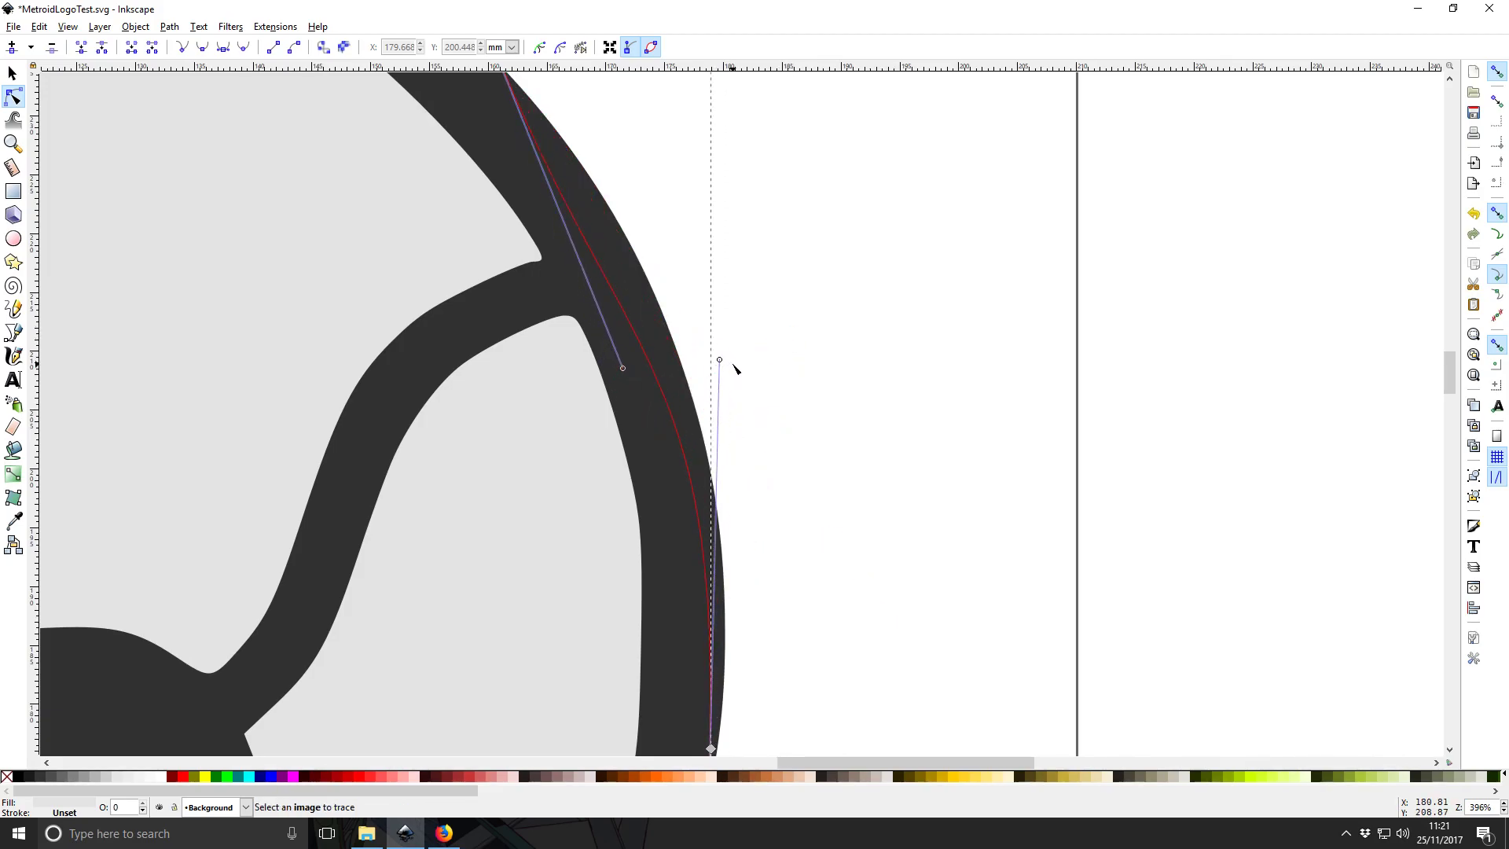
scroll(731, 363, down, 3)
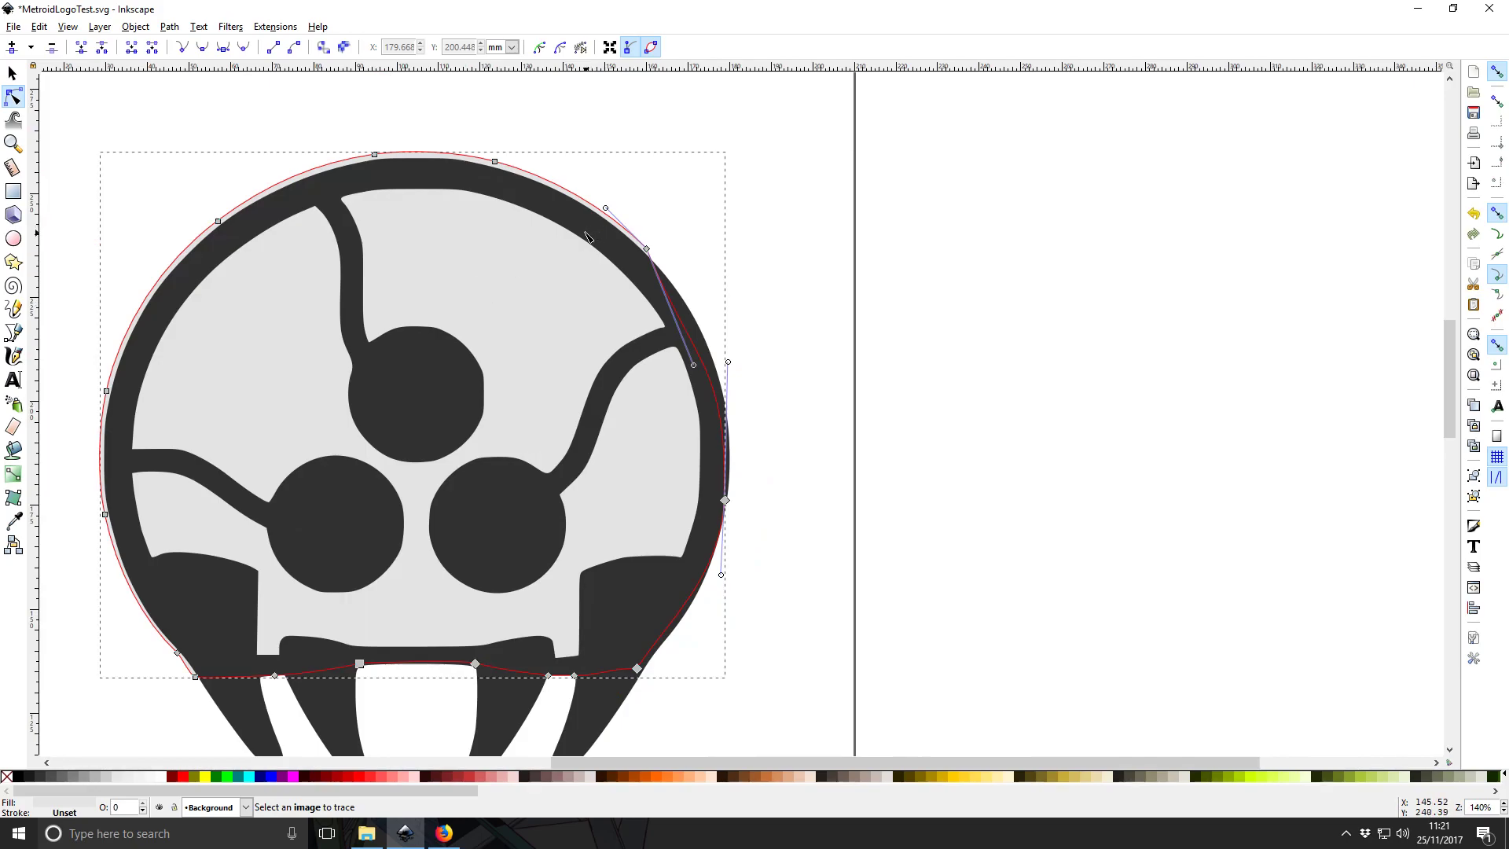
Delete surplus nodes on the upper-right, top, upper-left and left arcs of the silhouette.
click(646, 249)
key(Delete)
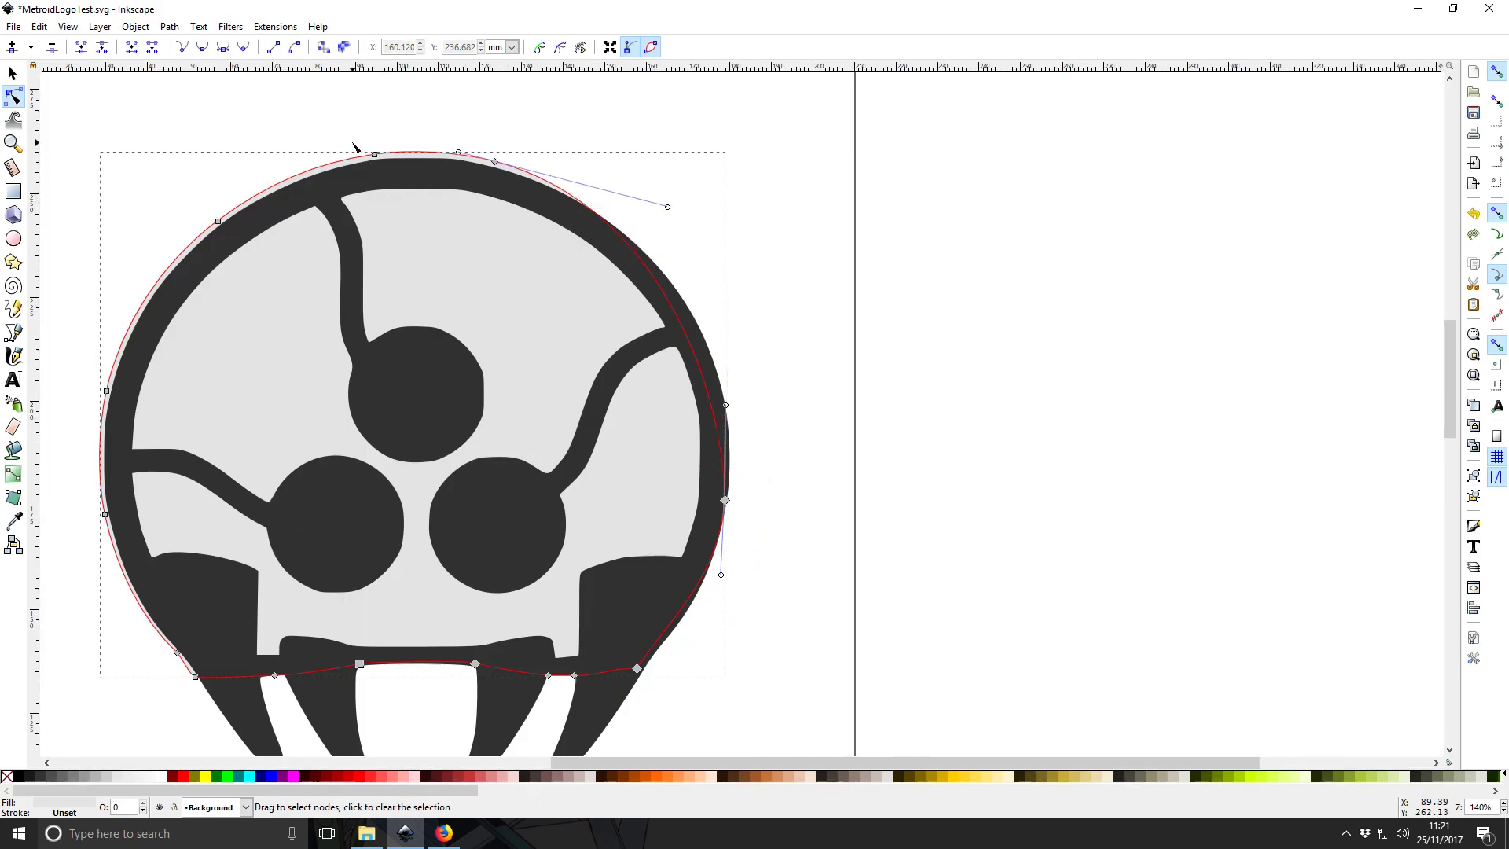
click(375, 155)
key(Delete)
click(218, 221)
key(Delete)
drag(495, 162, 487, 174)
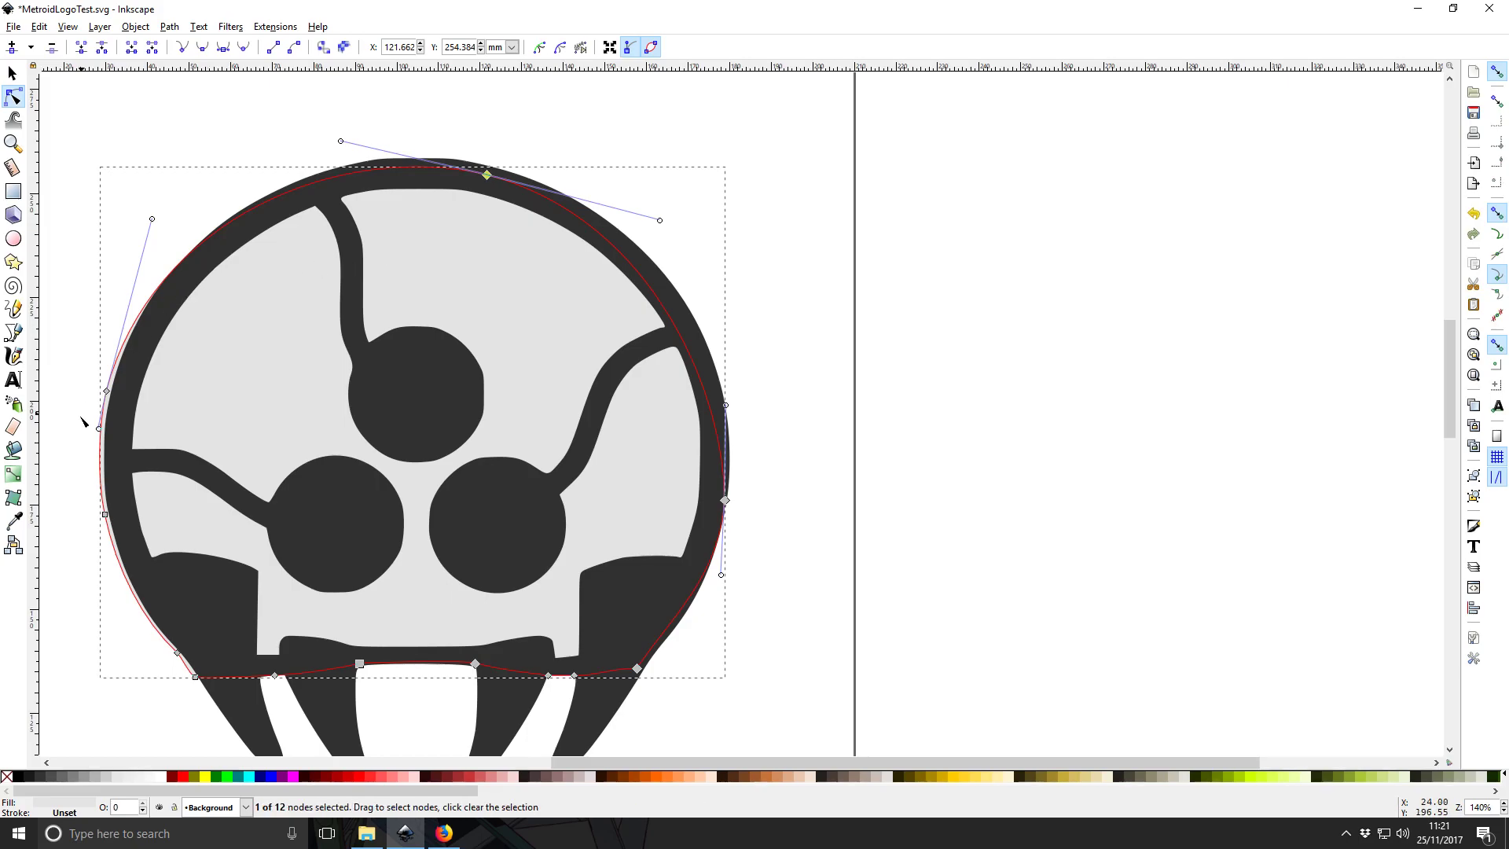
drag(100, 368, 131, 407)
key(Delete)
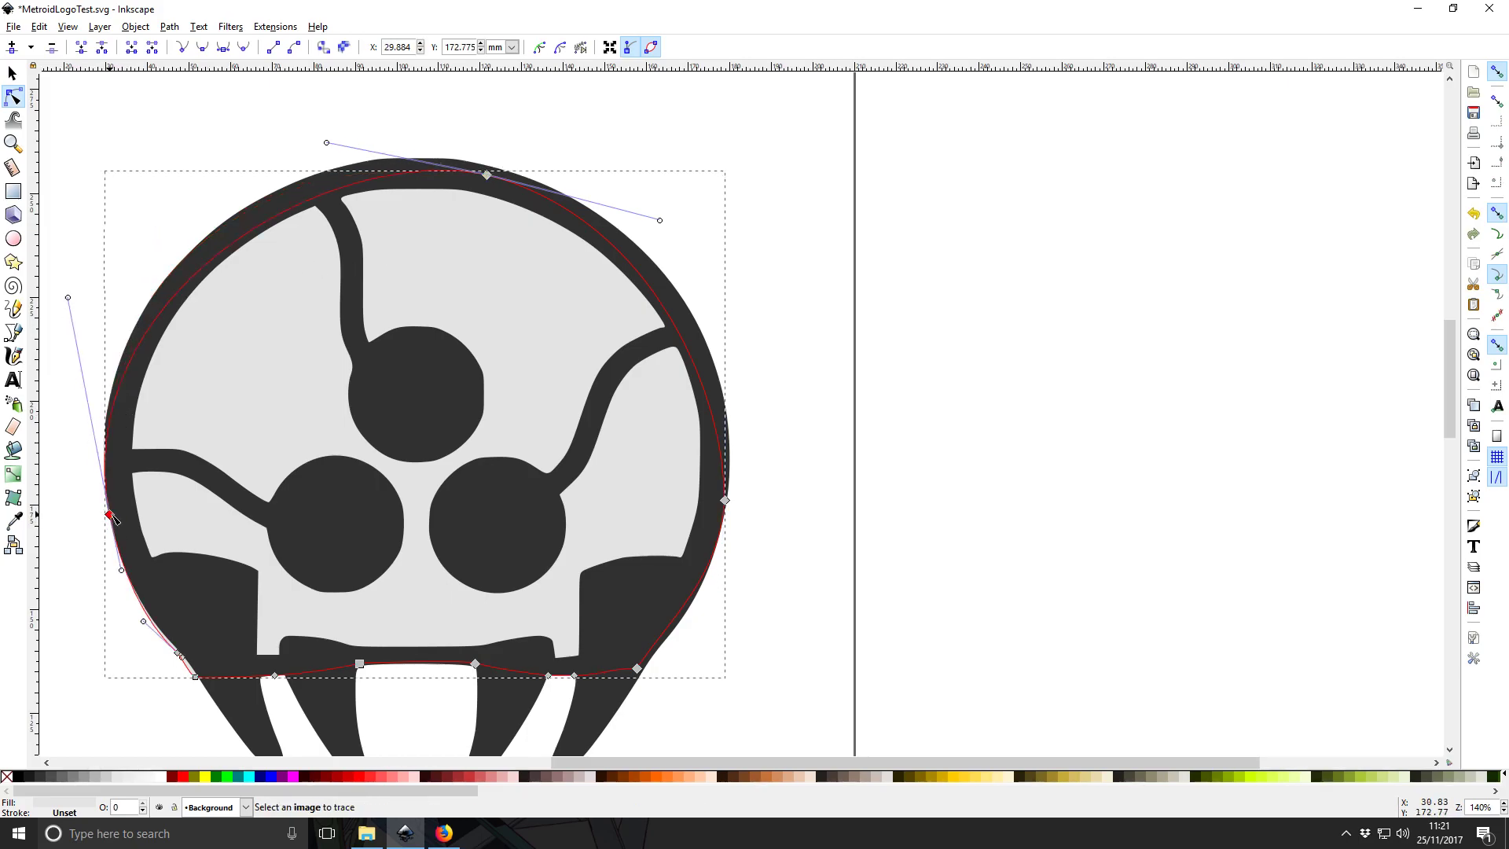
click(116, 513)
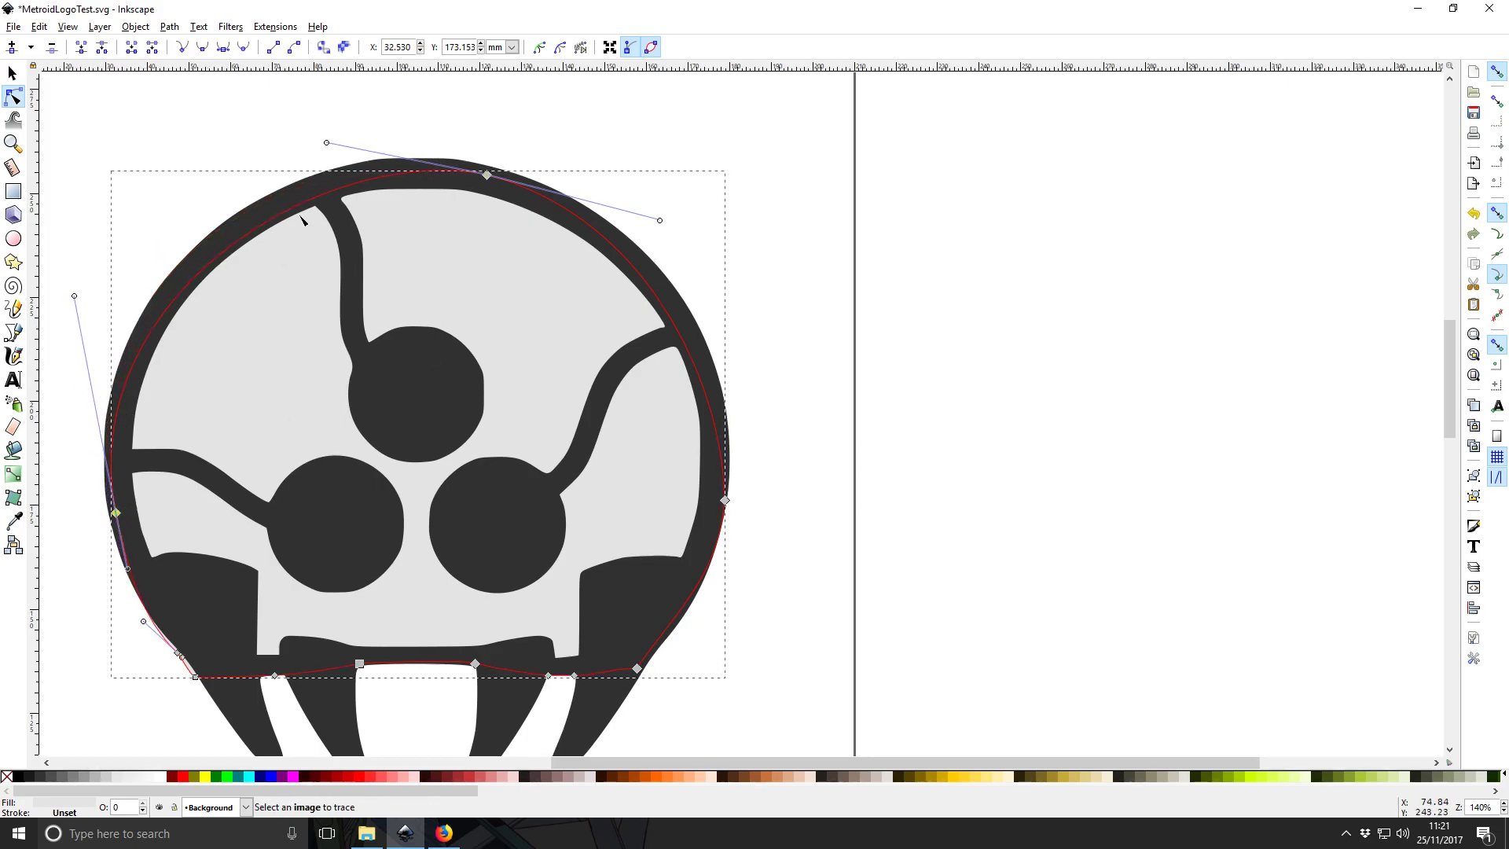
Shift the top node left and adjust its Bézier handles so the arc hugs the outer ring.
drag(488, 175, 433, 174)
drag(273, 144, 299, 158)
drag(605, 219, 690, 211)
click(781, 512)
scroll(418, 460, down, 4)
scroll(419, 460, up, 2)
click(805, 347)
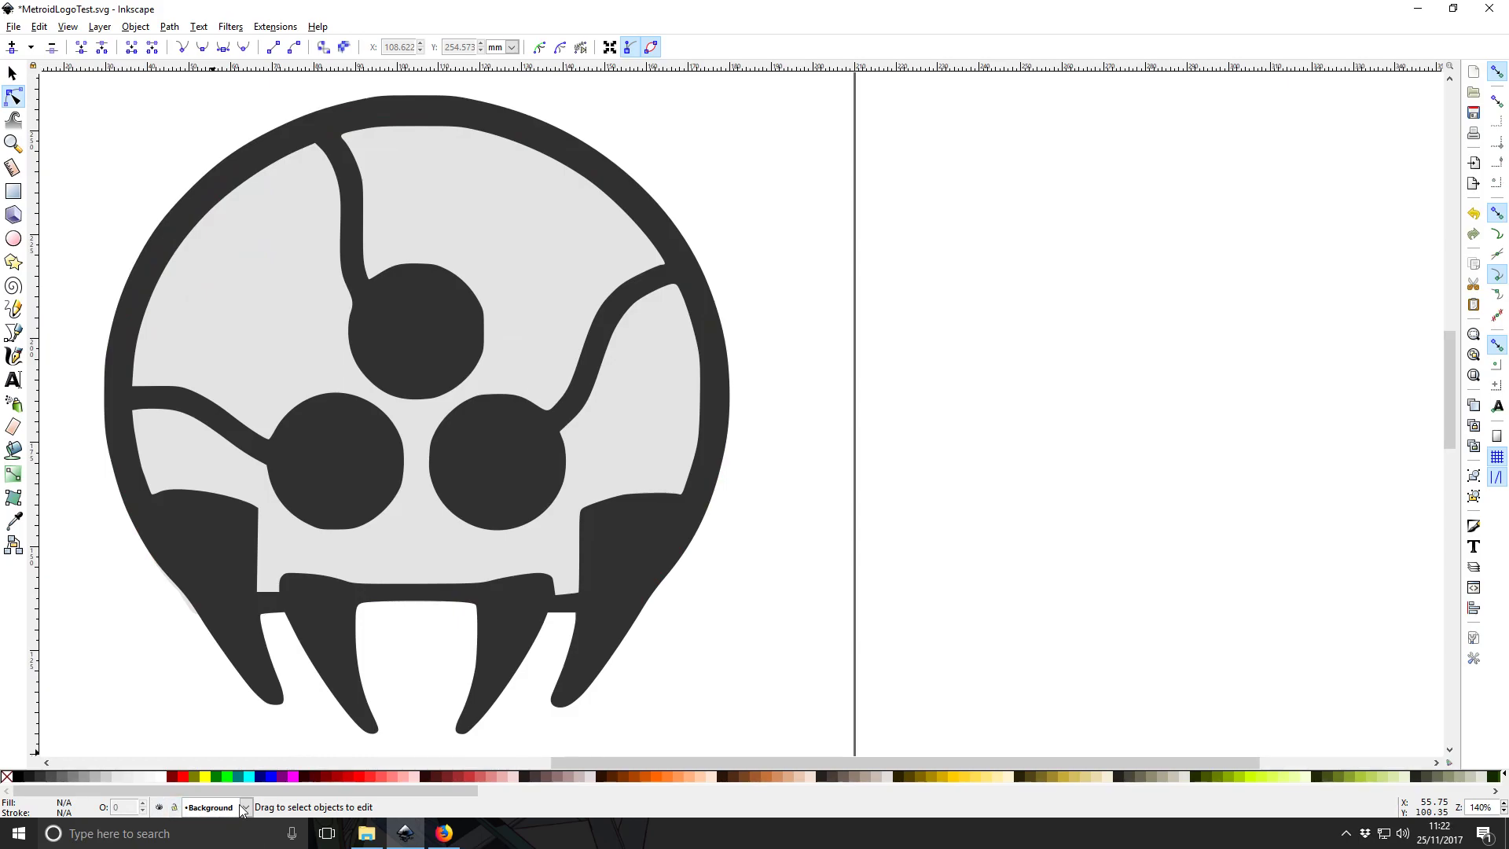
Switch to Layer 1, unlock it, and check that the logo and silhouette can be selected.
click(238, 808)
click(211, 825)
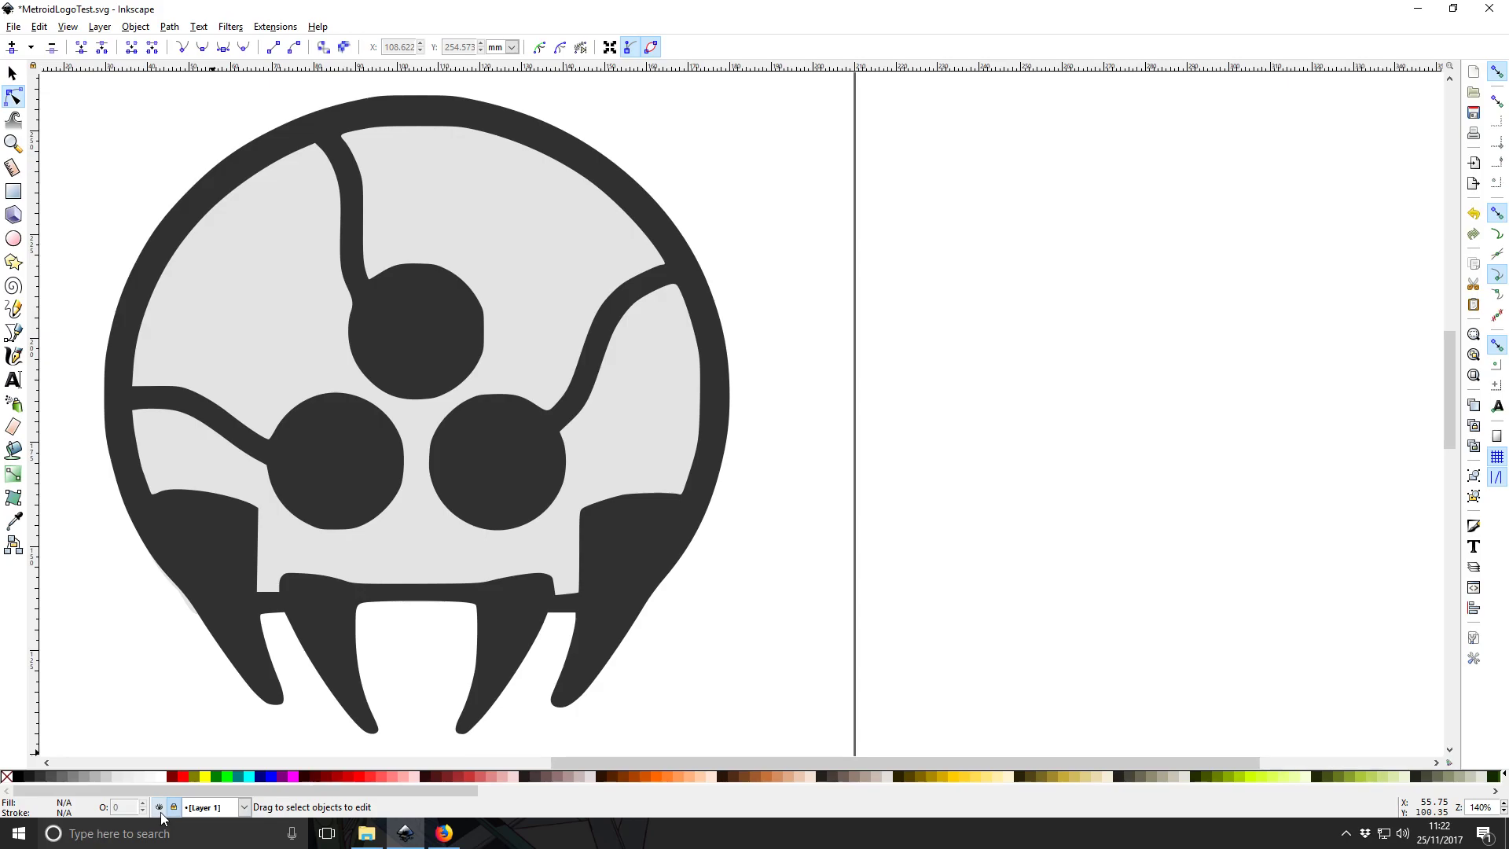
click(174, 807)
click(666, 580)
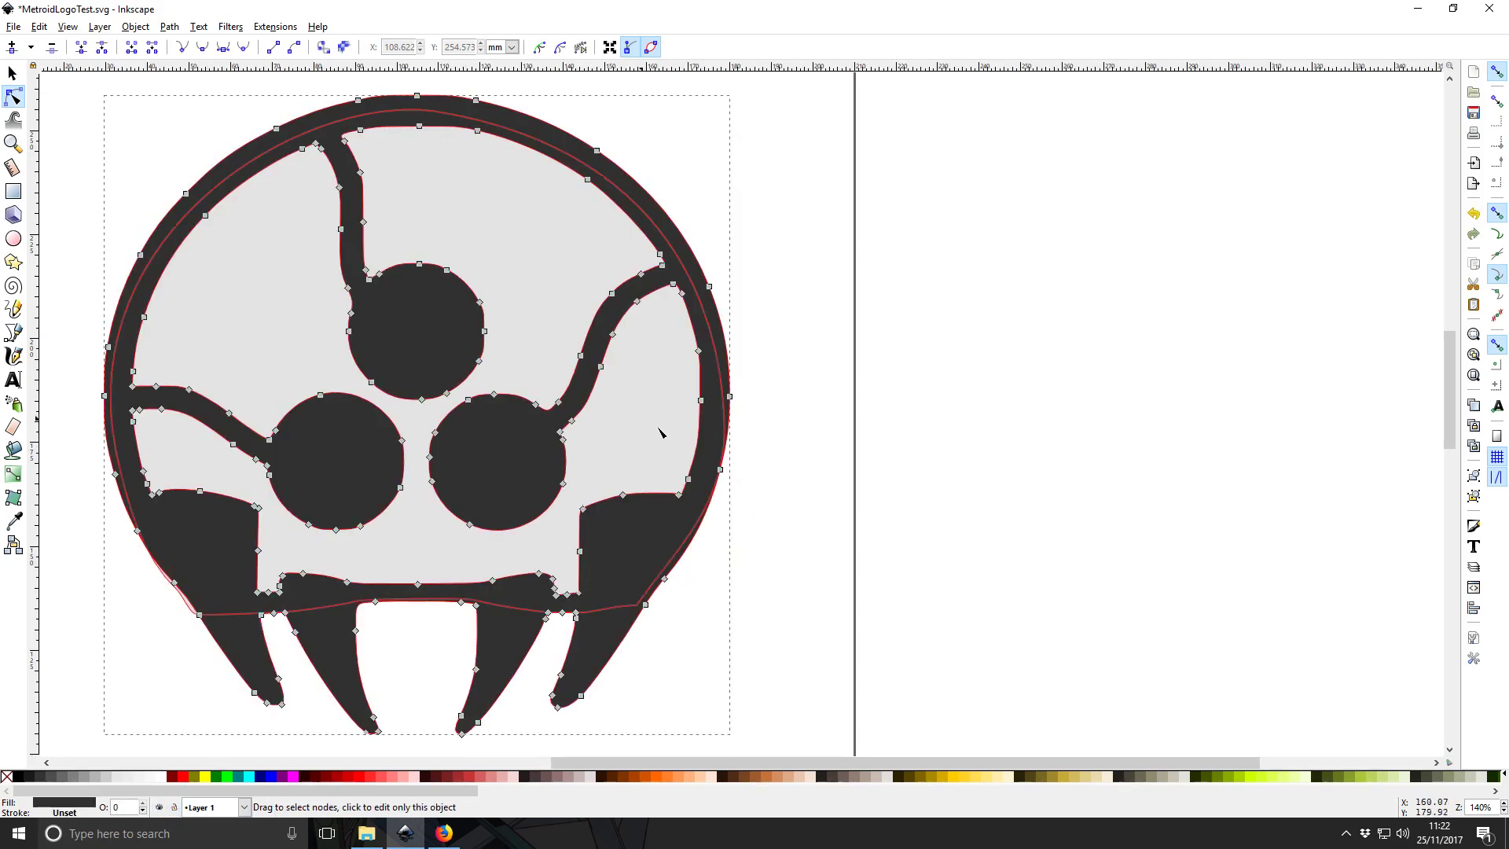
click(602, 455)
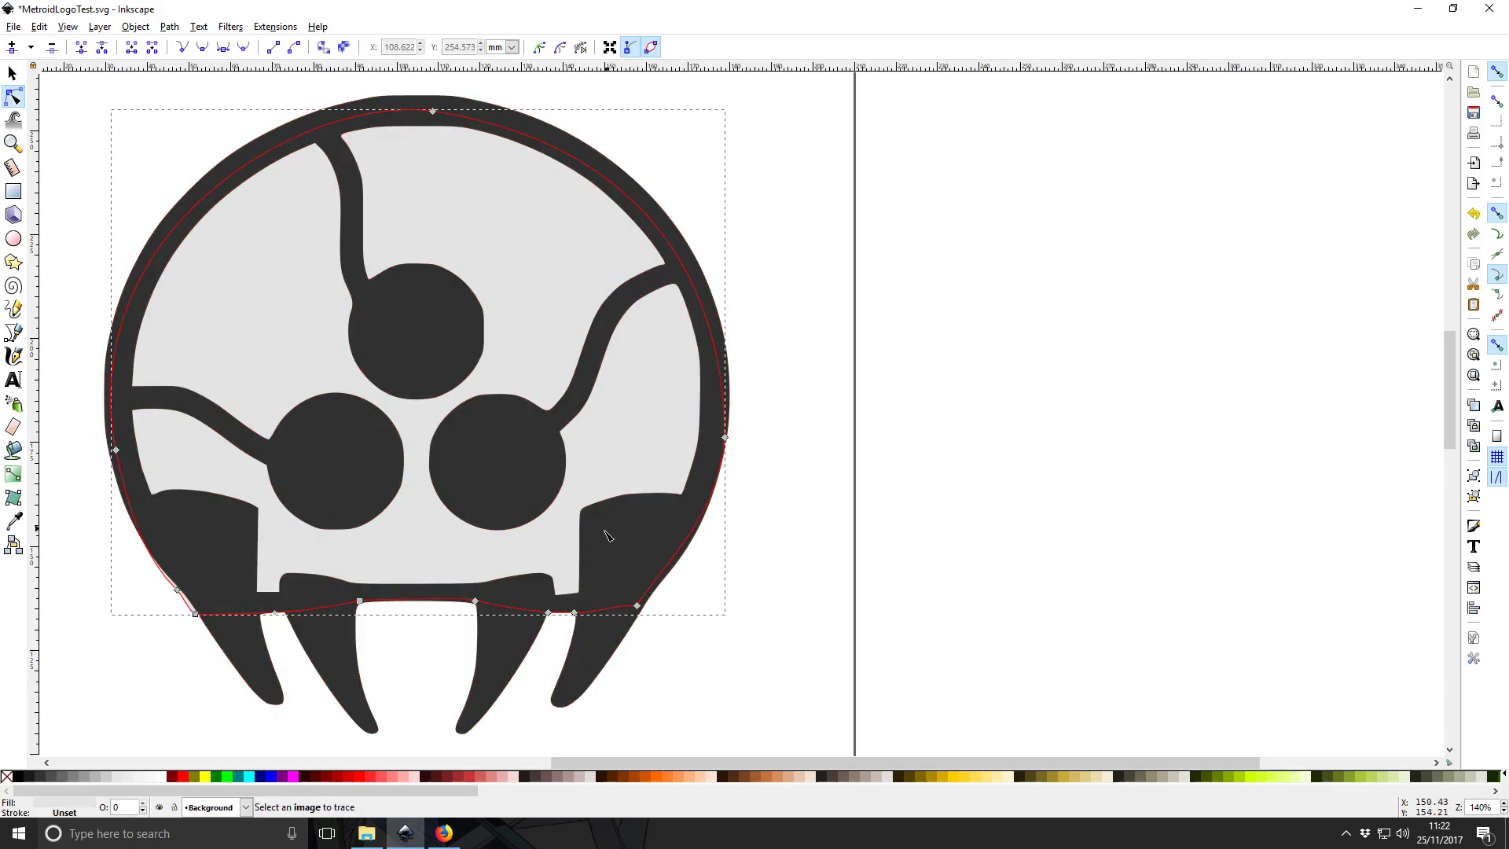
click(578, 674)
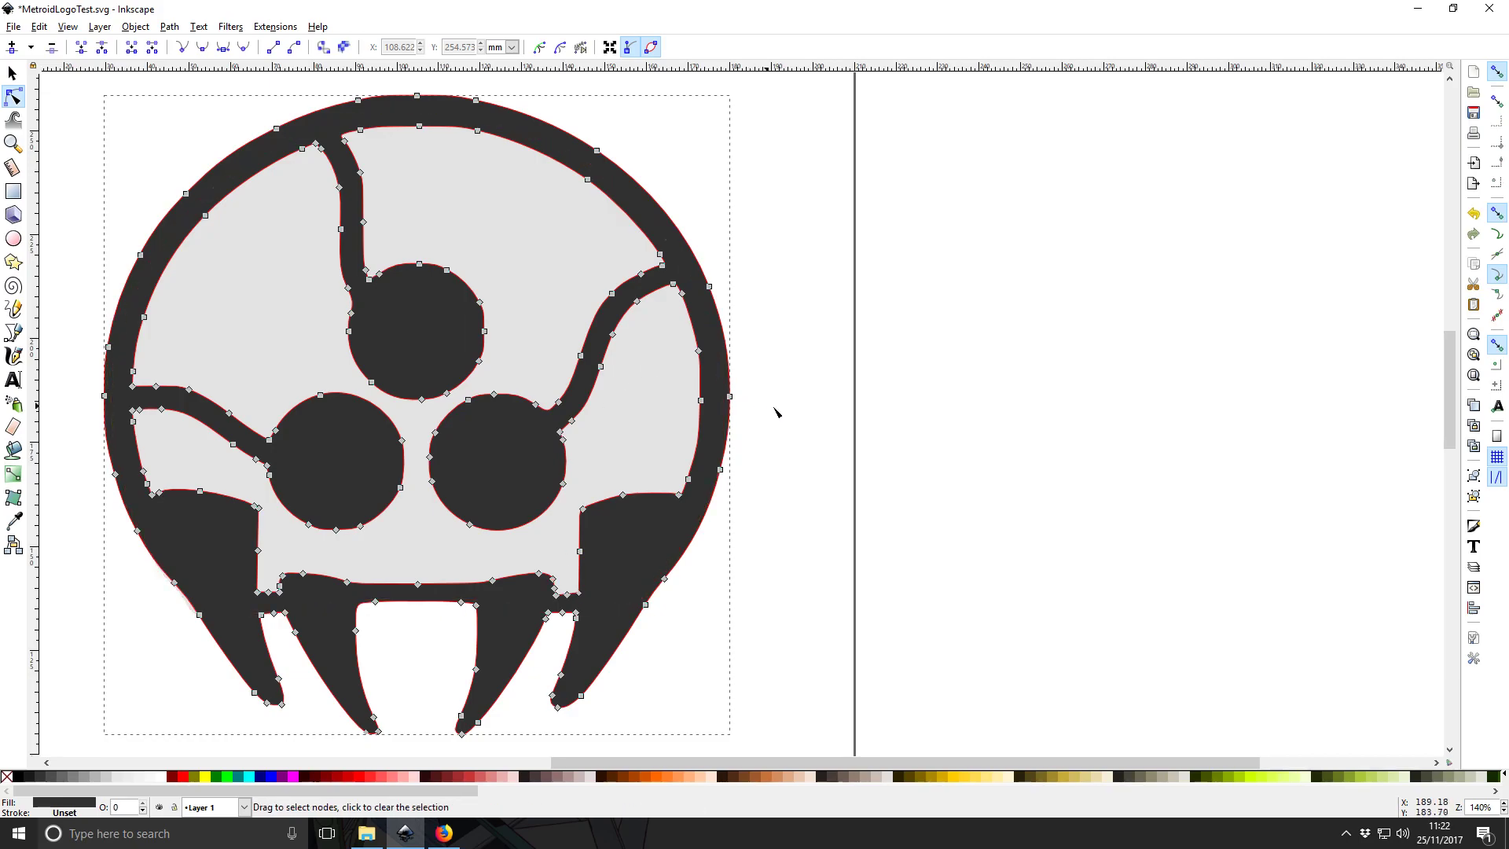
click(805, 428)
Save the drawing as MetroidLogoTest.svg.
scroll(617, 454, up, 2)
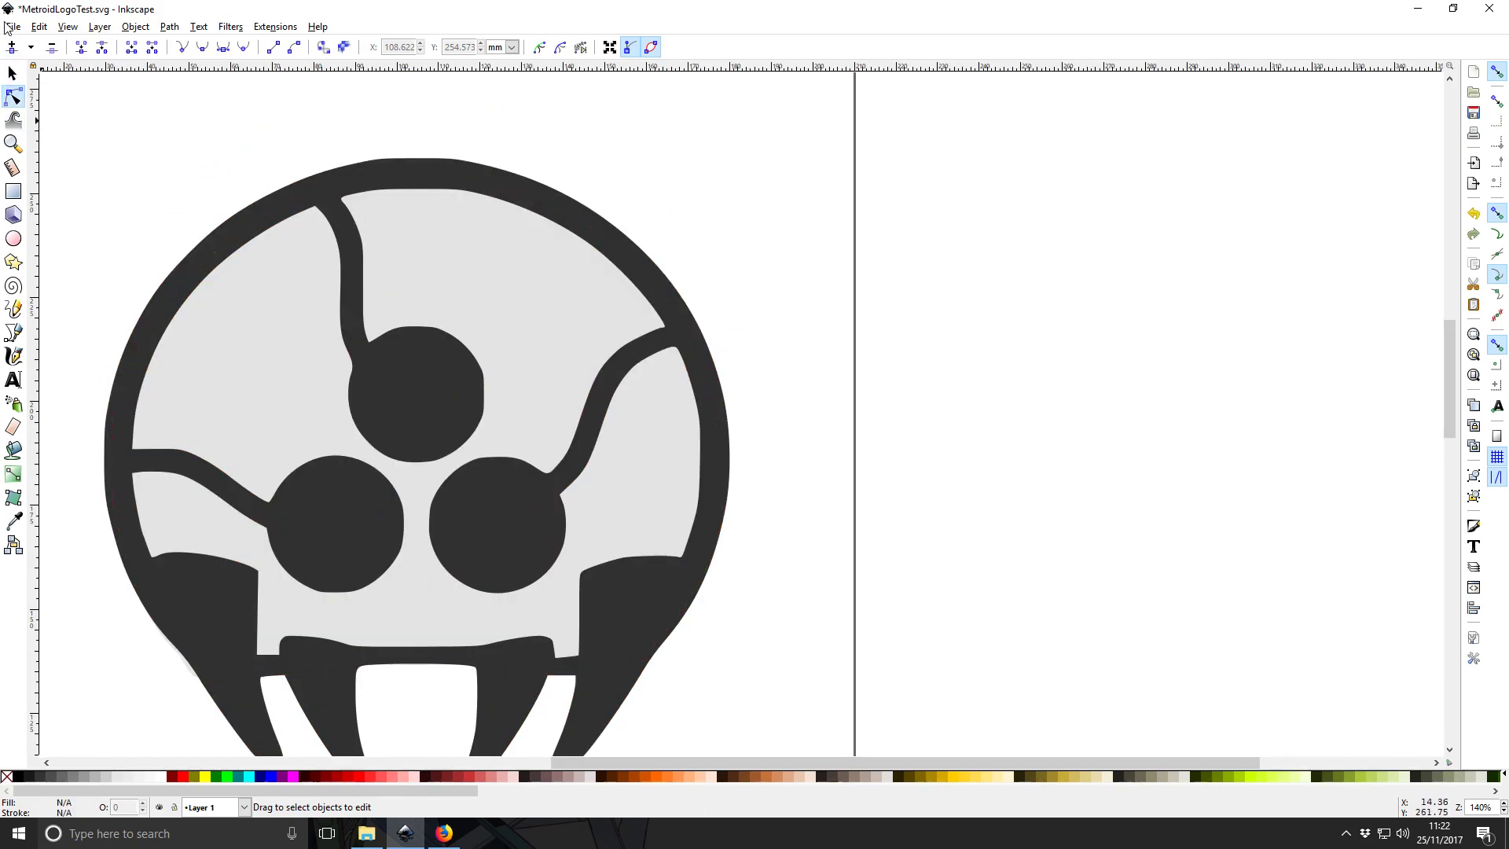
click(13, 26)
mouse_move(38, 26)
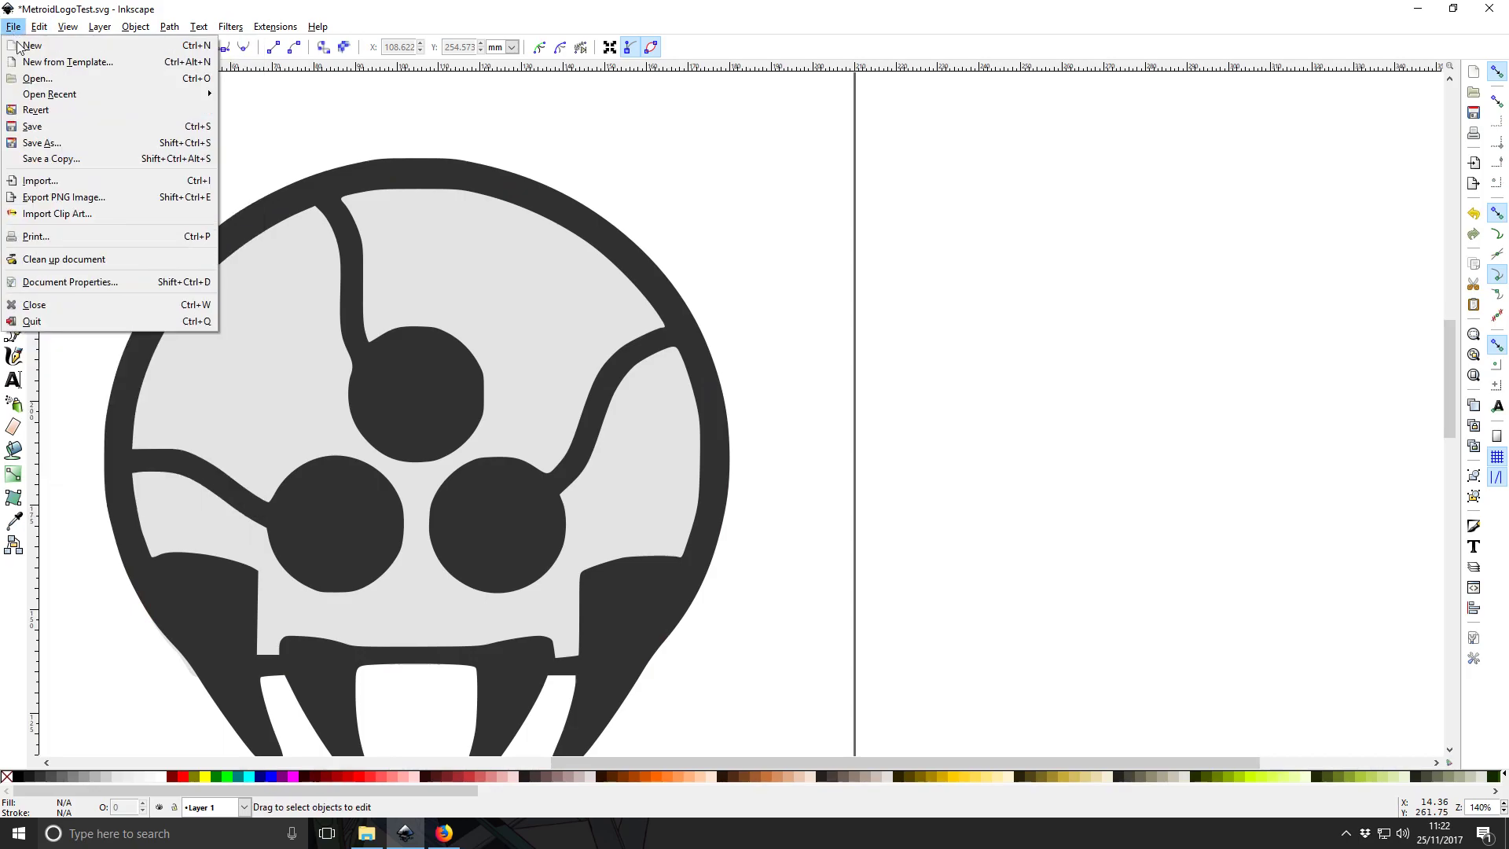
click(55, 127)
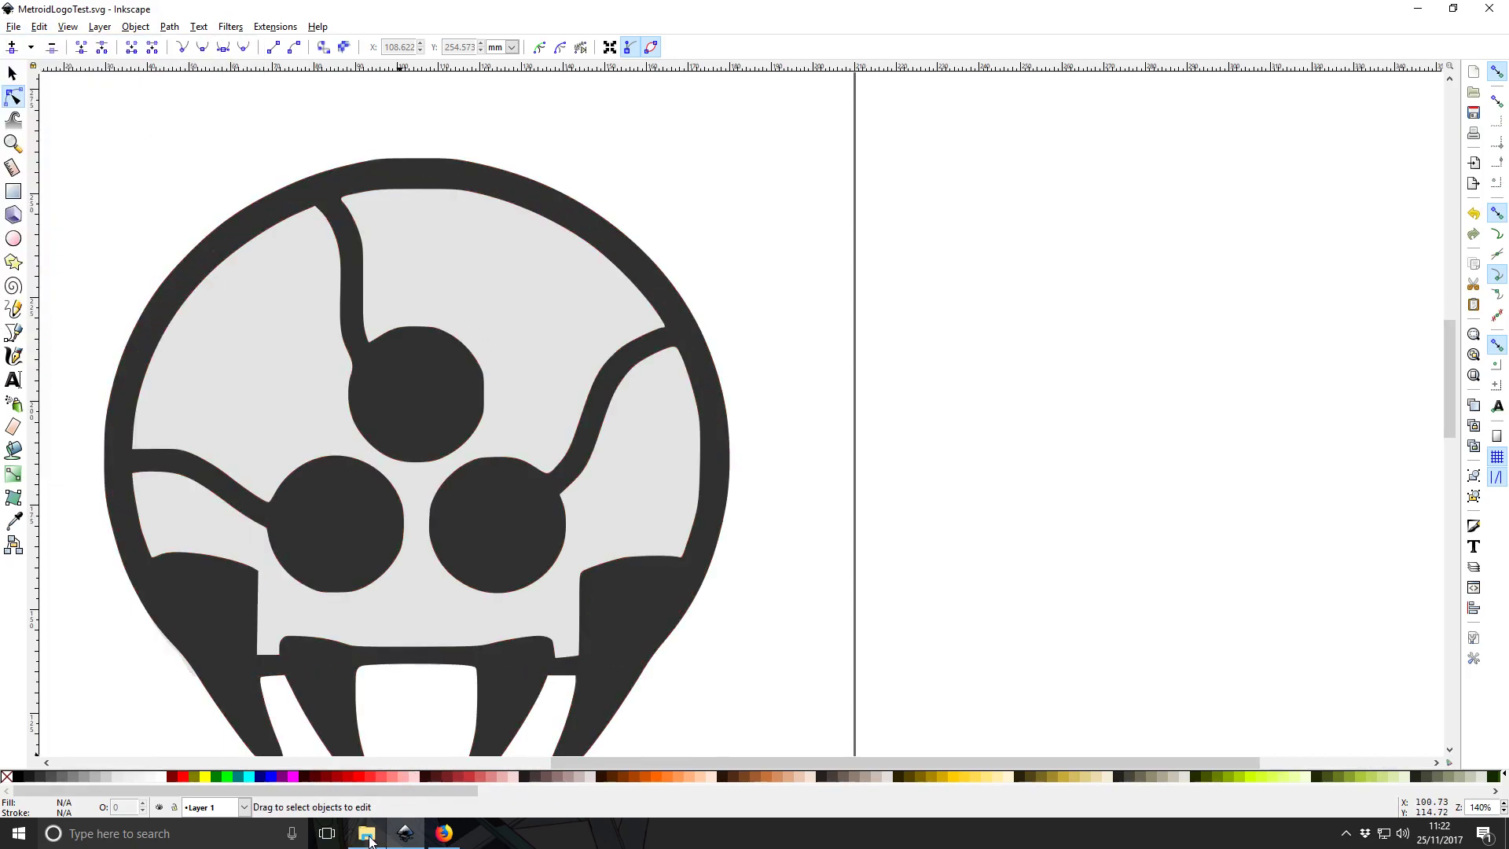
click(370, 839)
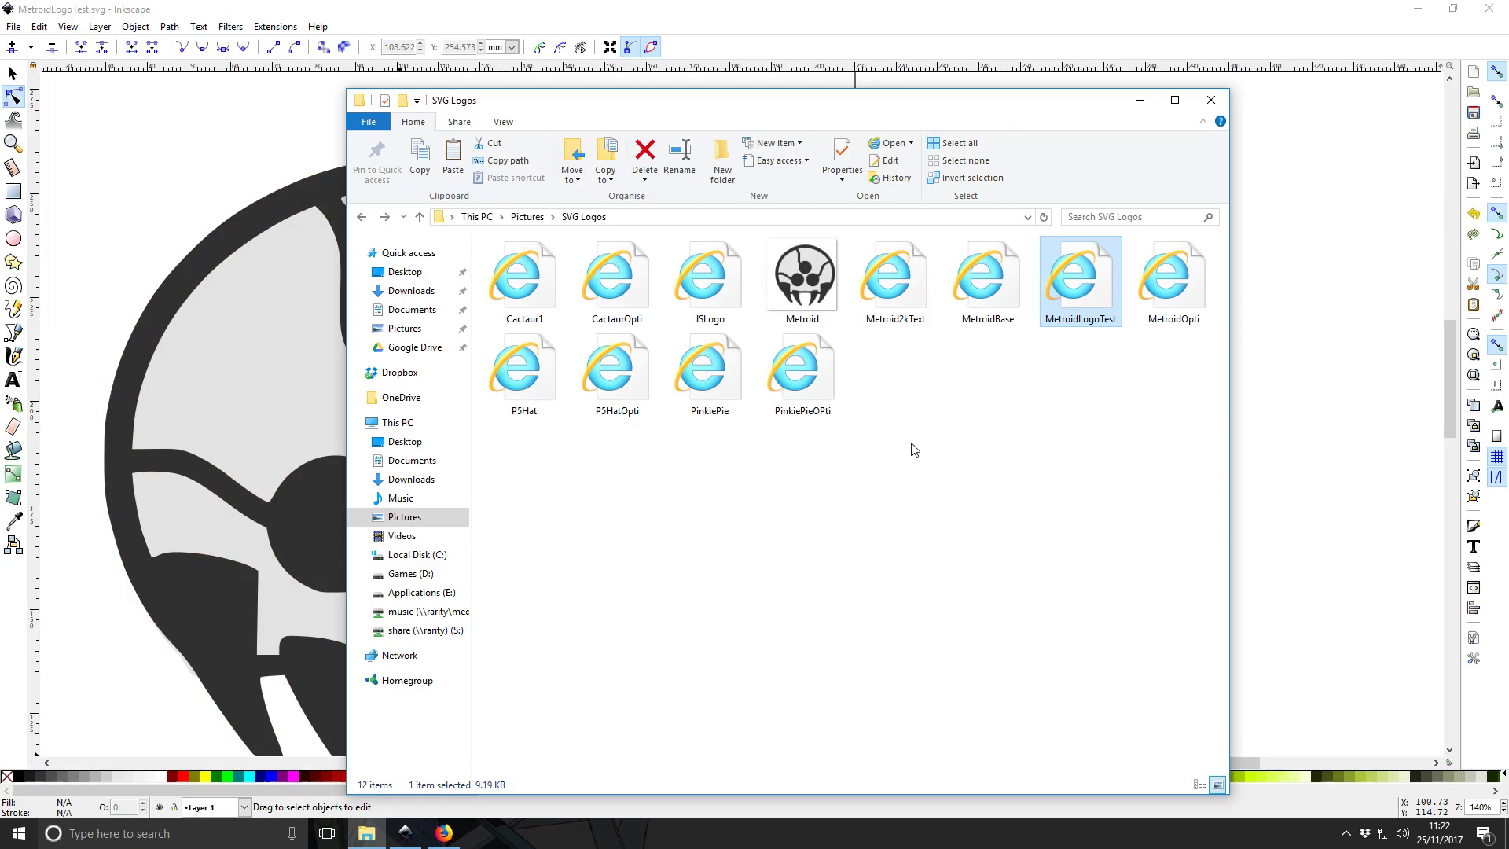
right_click(1113, 302)
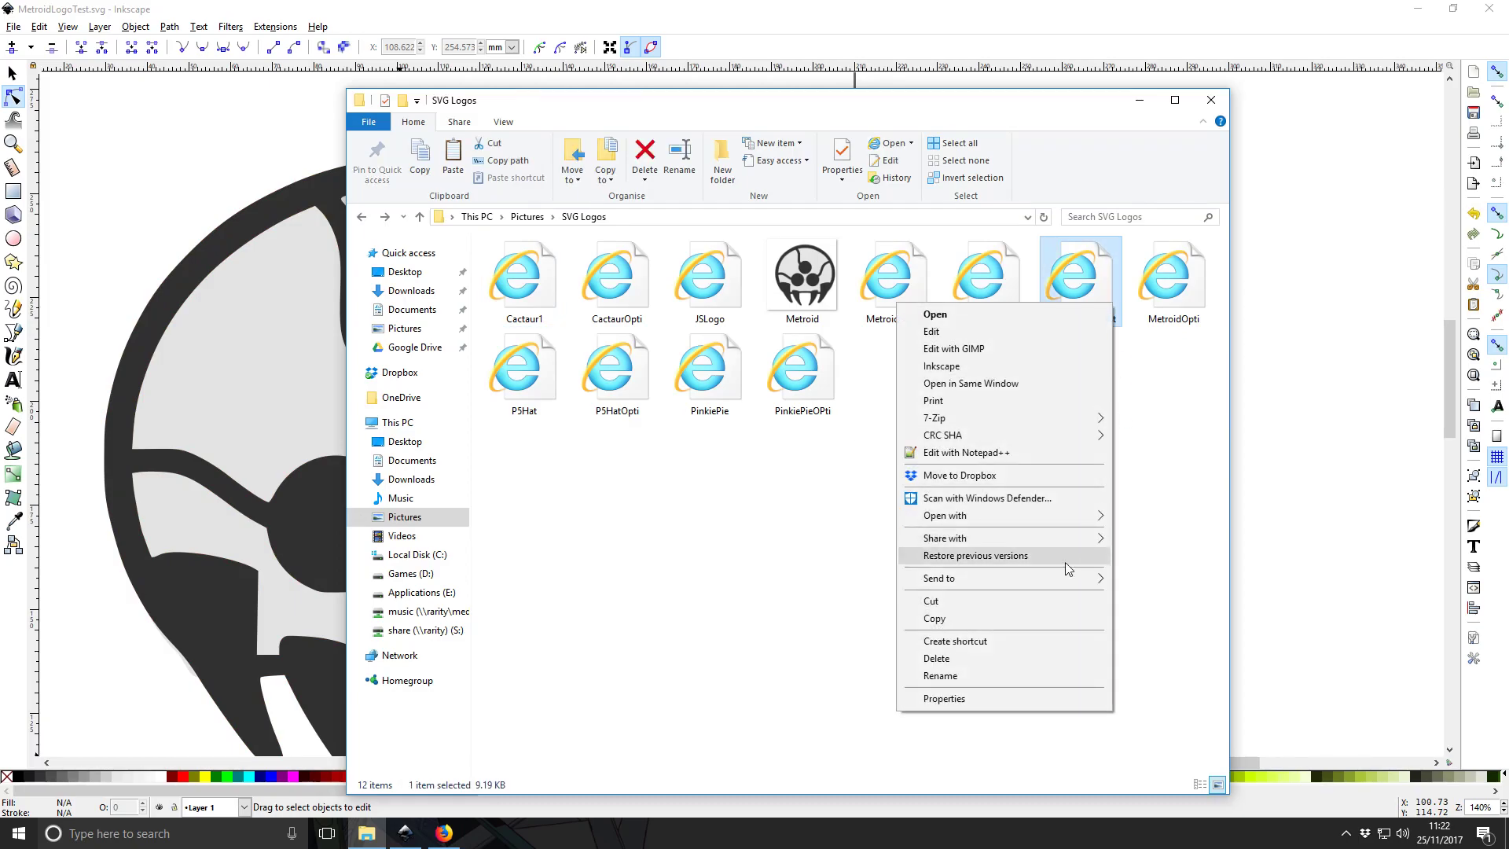
click(992, 691)
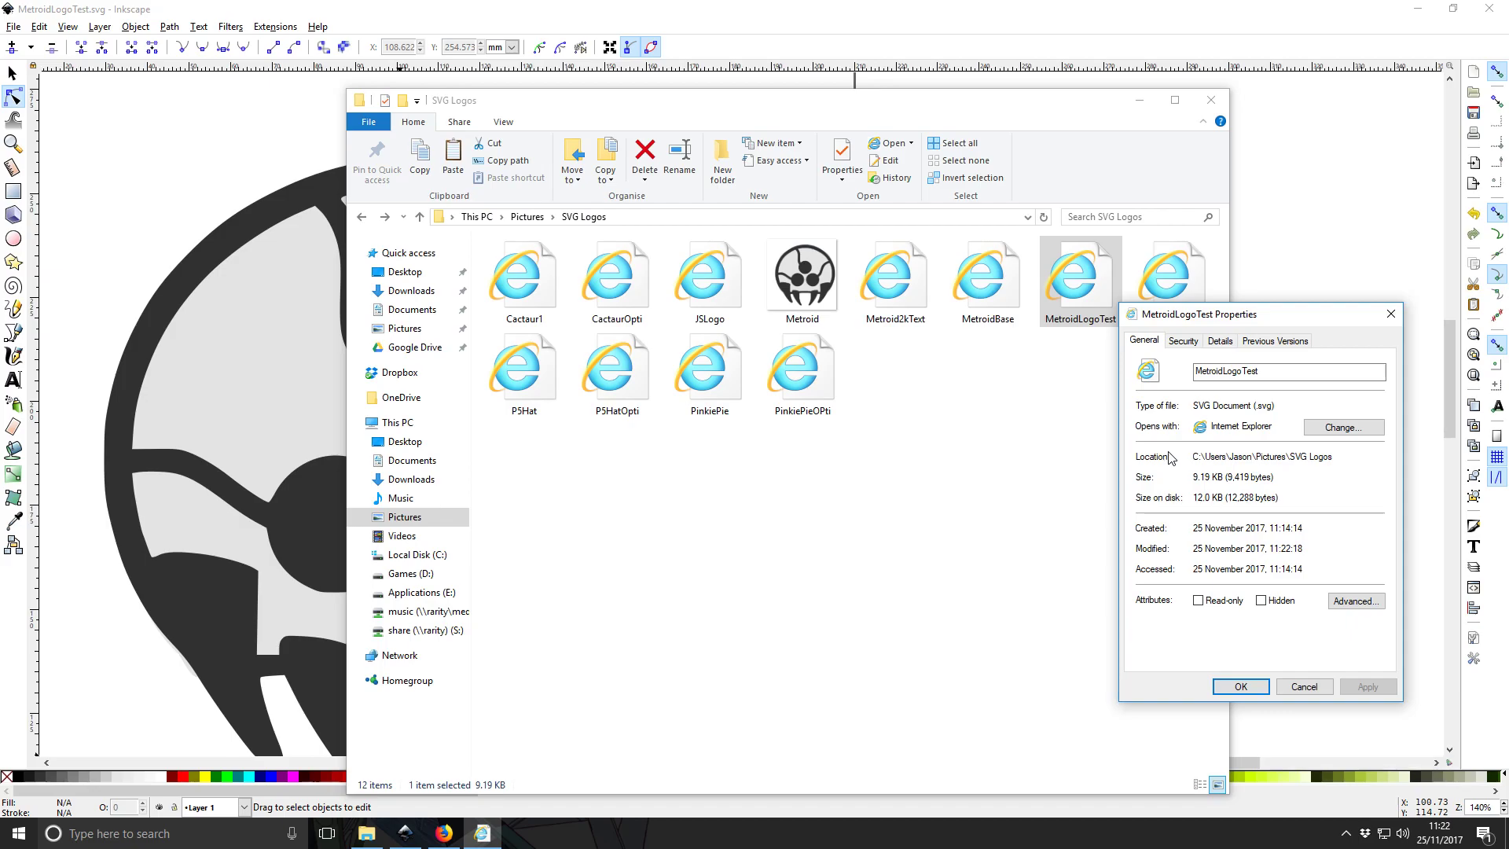
click(1300, 687)
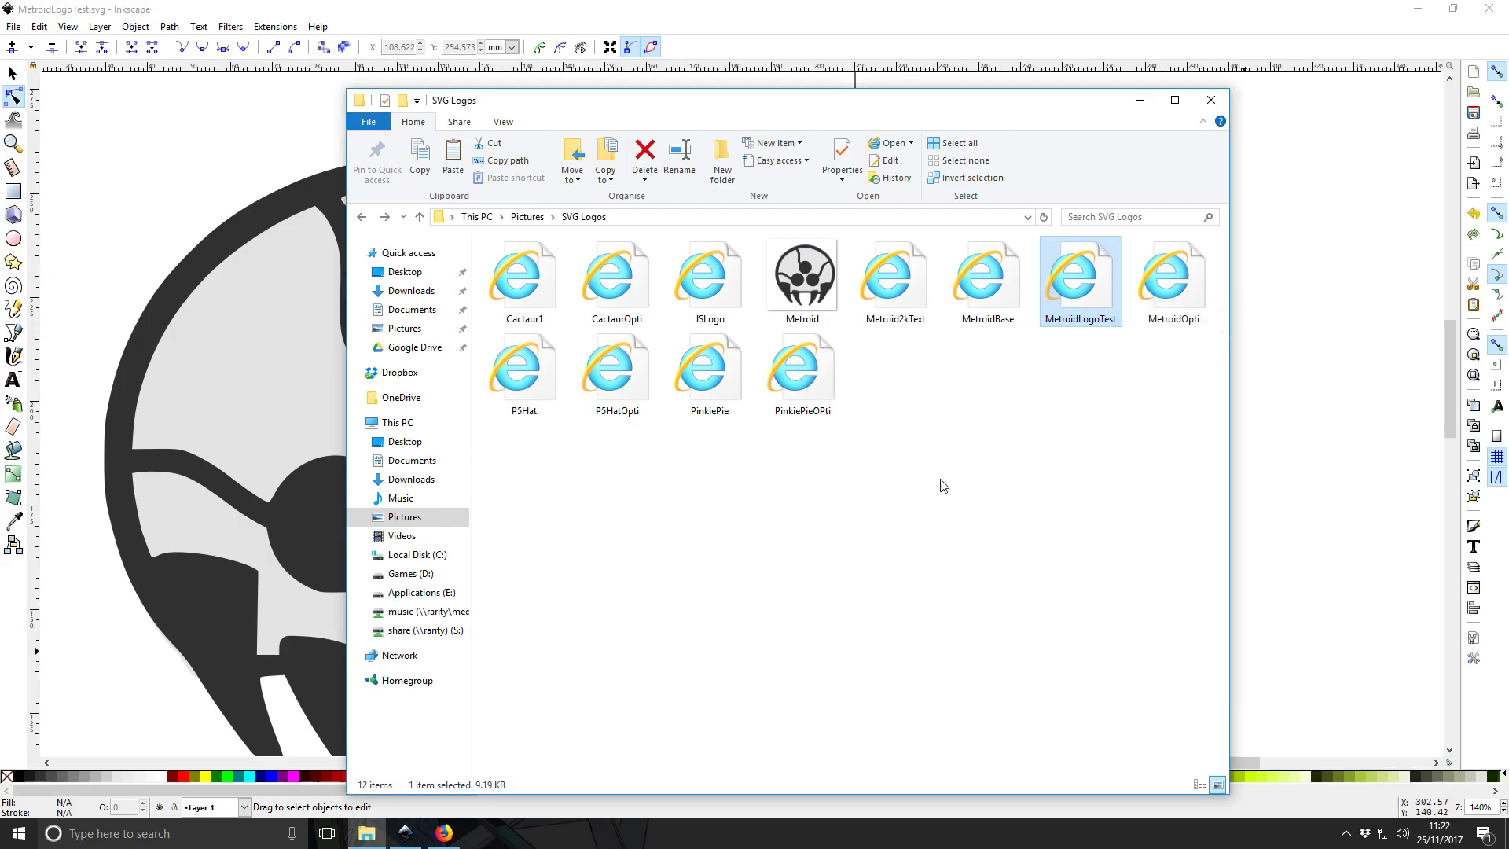
click(889, 431)
click(1208, 102)
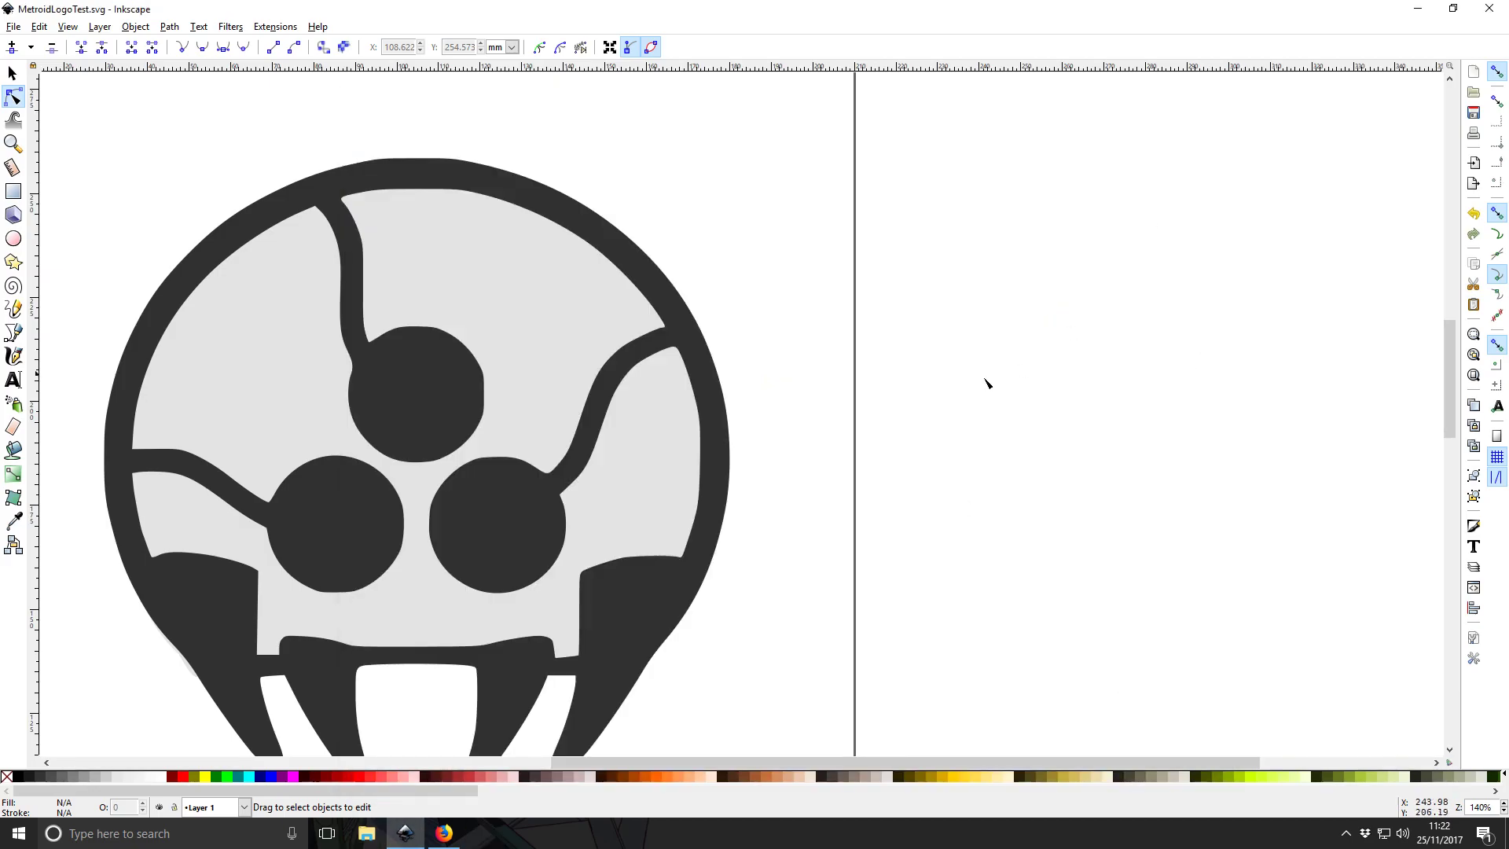
scroll(499, 360, down, 1)
scroll(499, 360, down, 1)
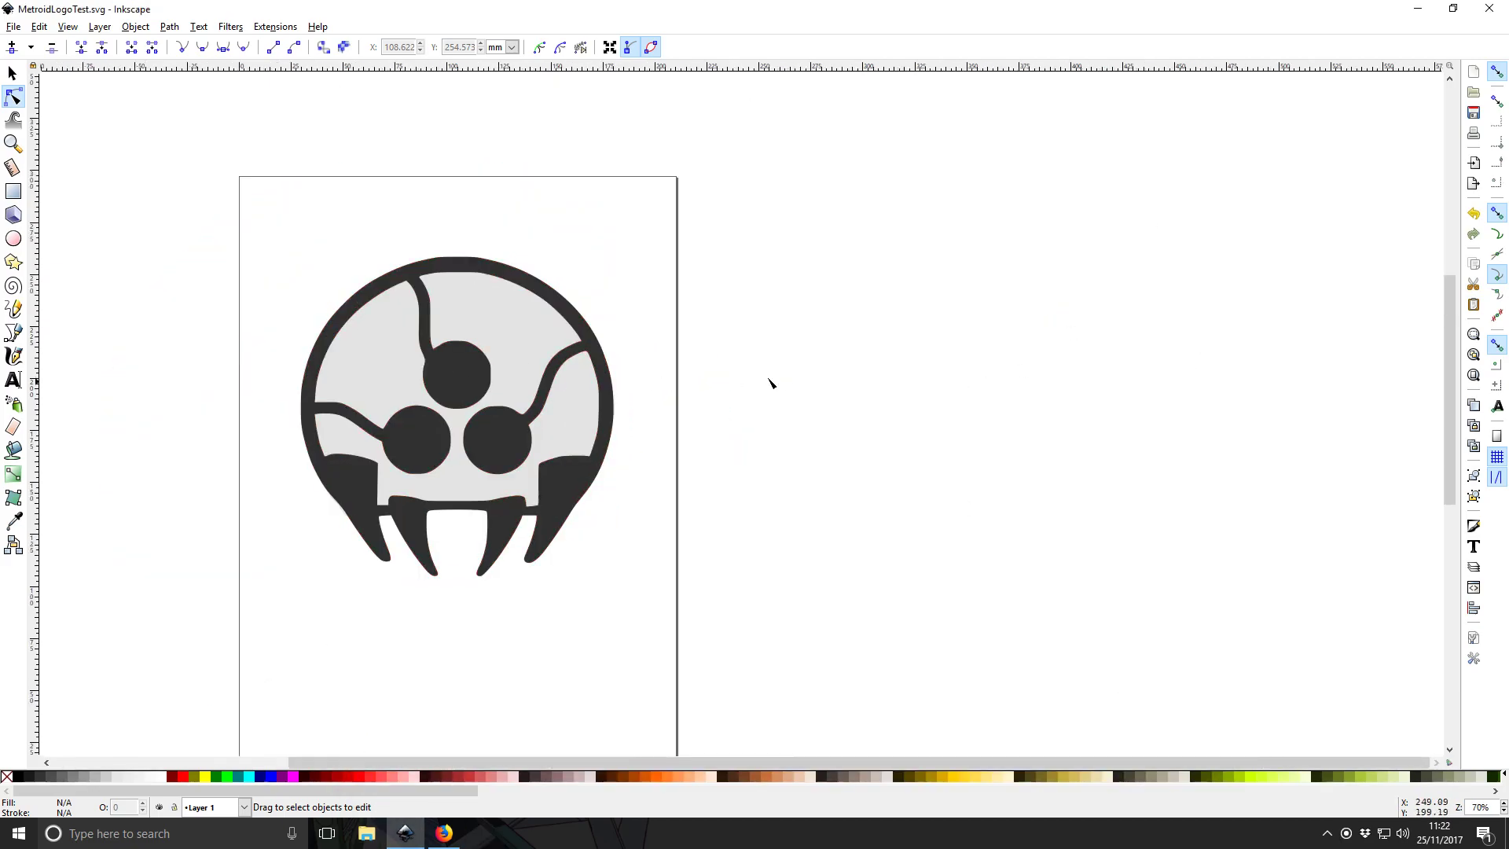
drag(798, 377, 981, 369)
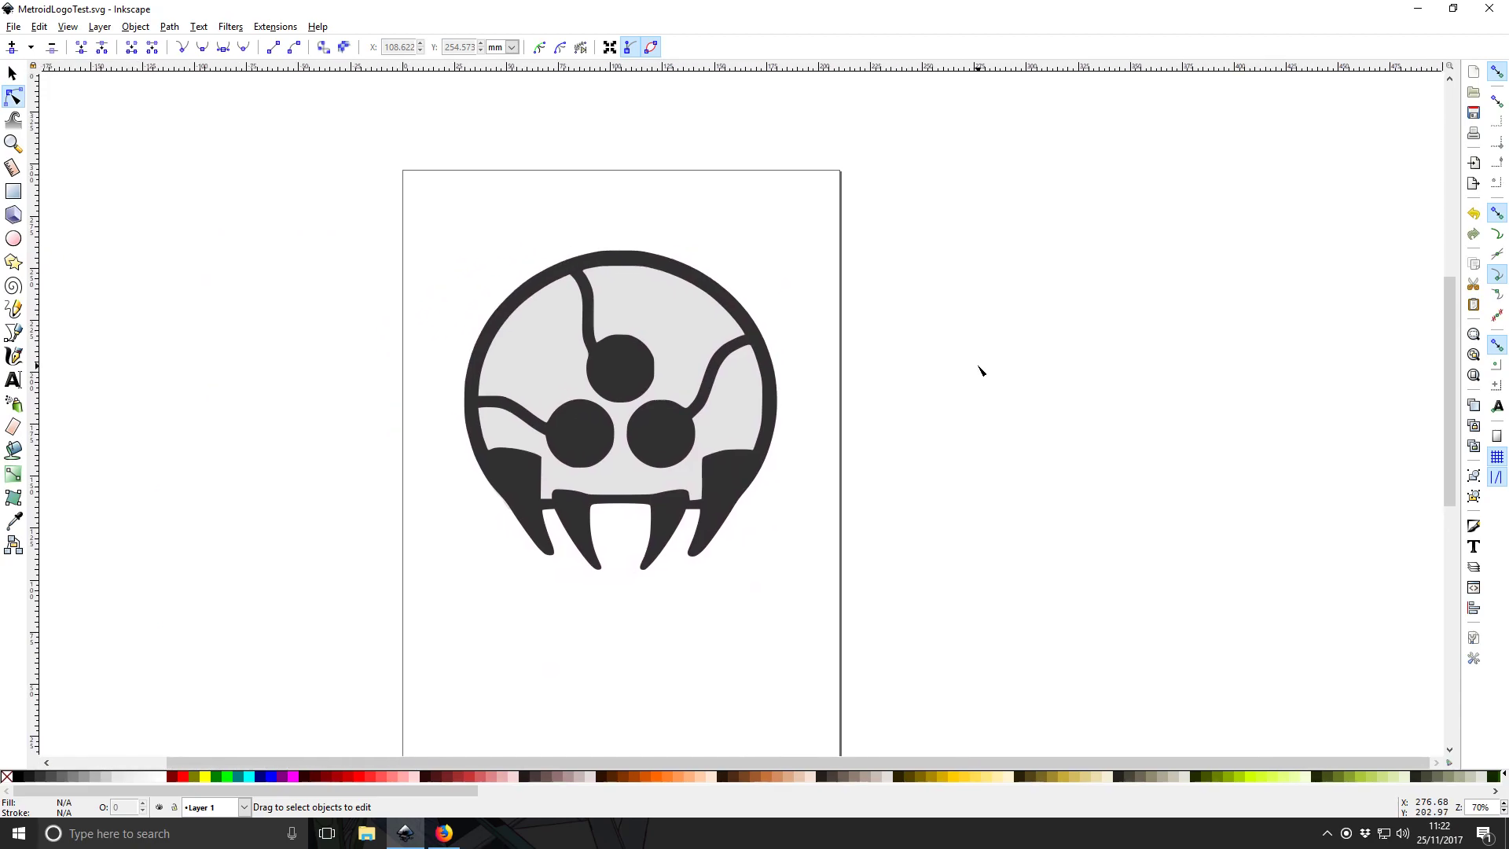